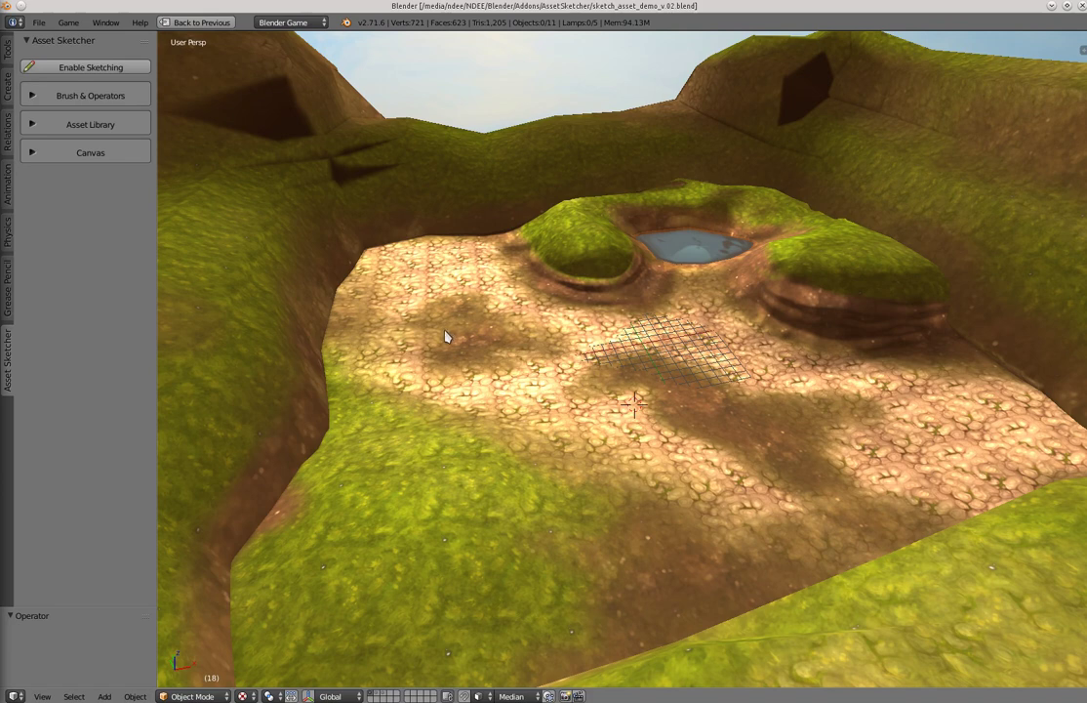
Check the Asset Sketcher add-on's entry among the Game Engine add-ons in the user preferences
click(39, 22)
click(61, 138)
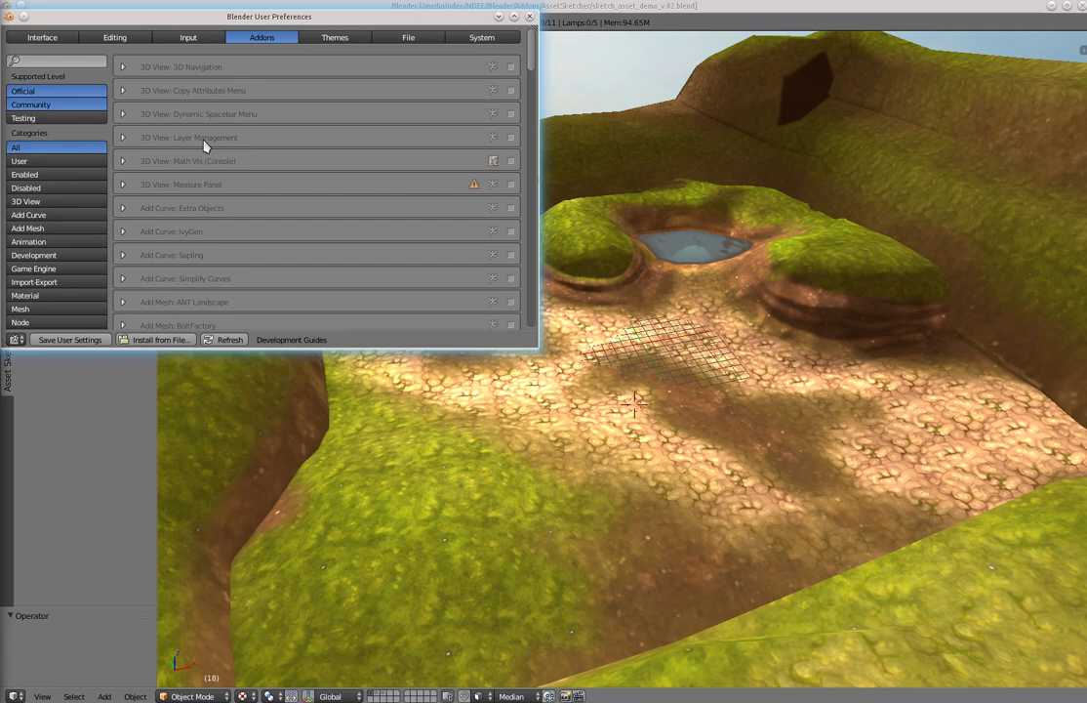
click(39, 268)
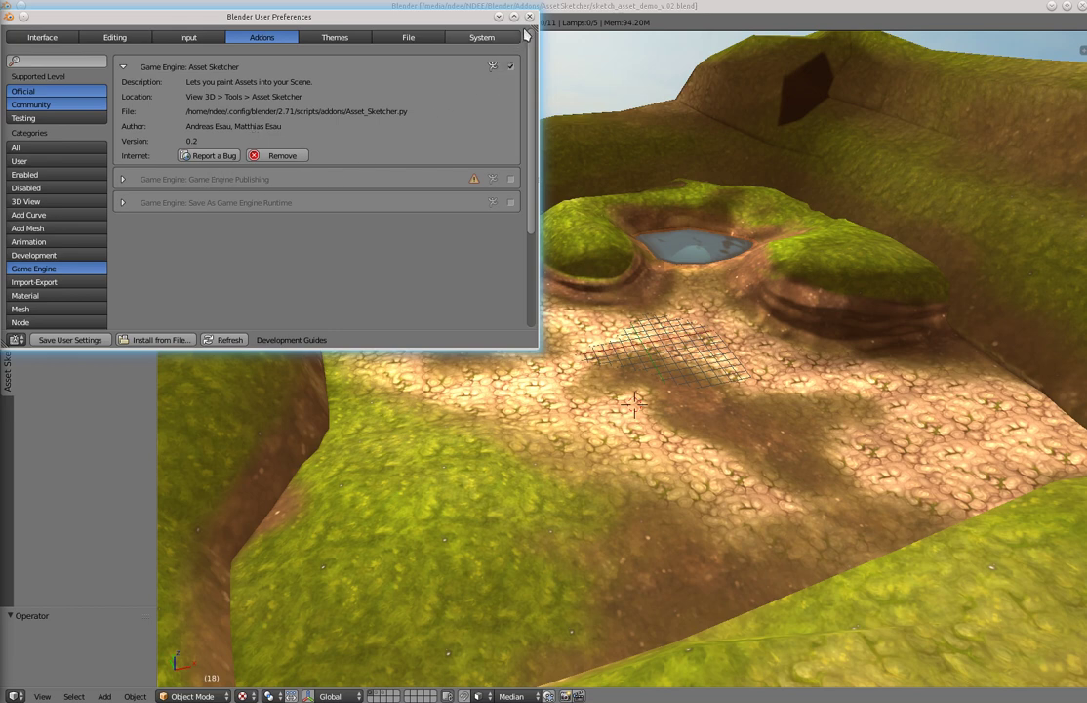
click(530, 17)
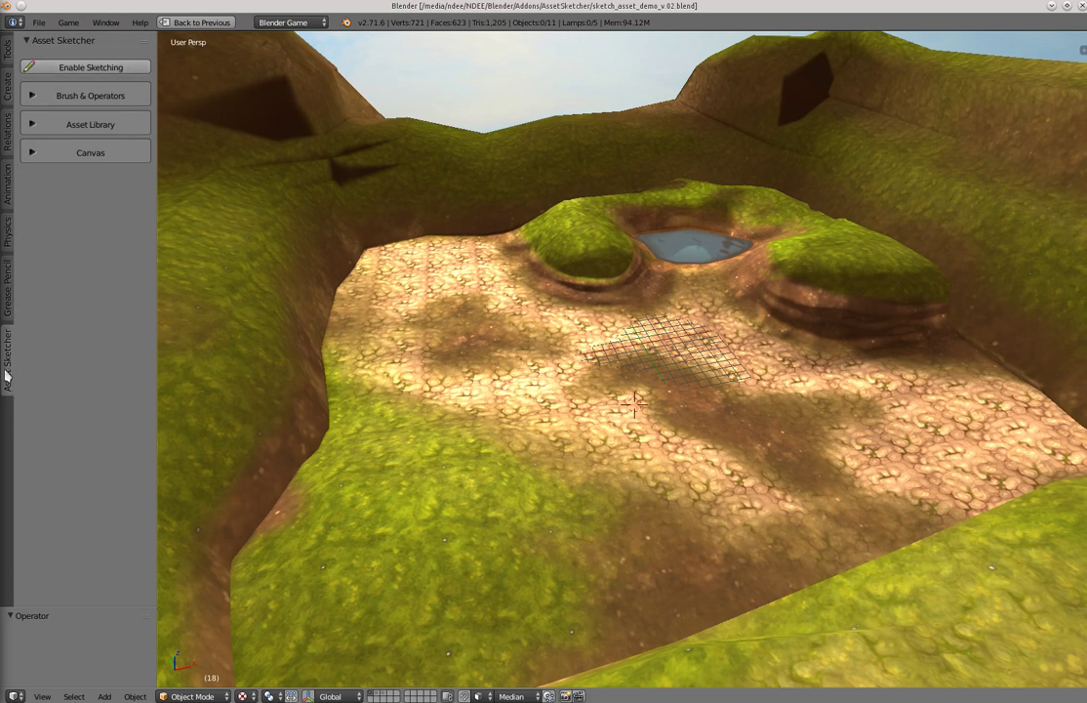
Look through the Brush & Operators, Asset Library and Canvas settings of the Asset Sketcher
click(9, 303)
click(7, 344)
click(32, 97)
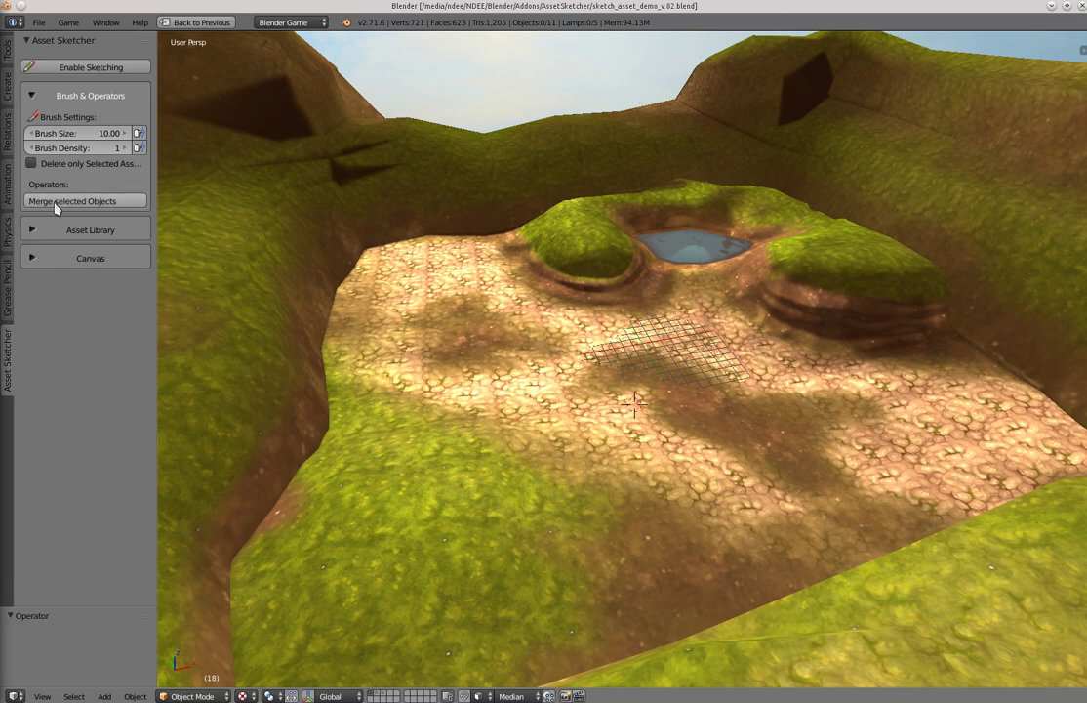
click(34, 98)
click(31, 126)
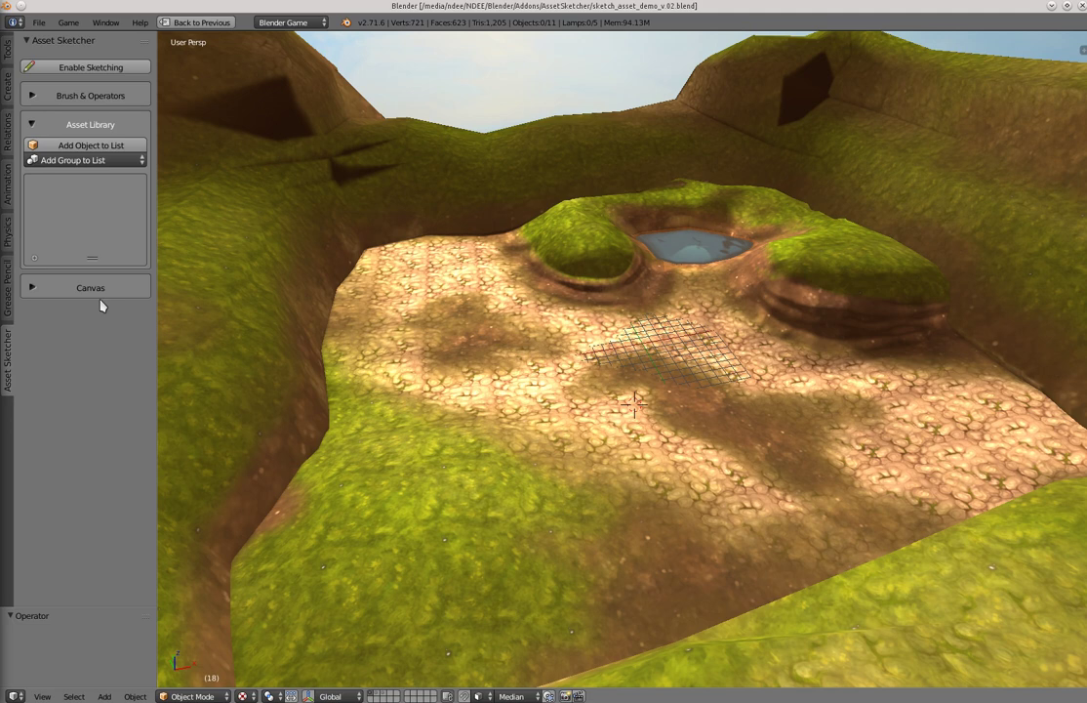
click(32, 124)
click(37, 155)
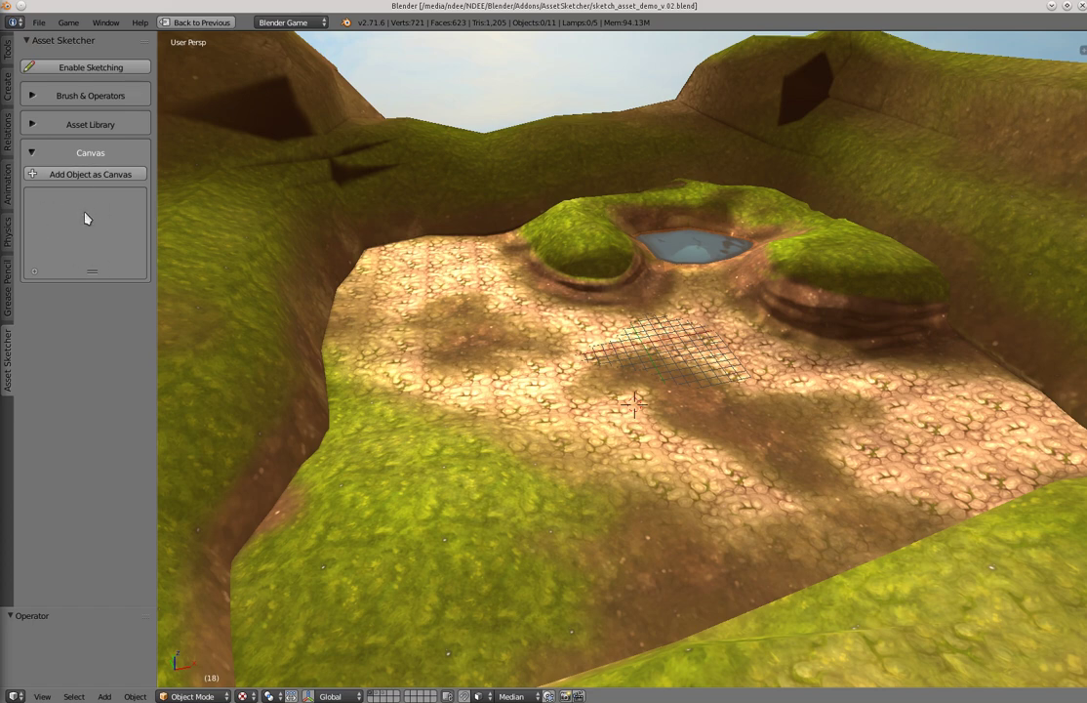
click(32, 156)
Add the Fence object on layer 3 to the Asset Sketcher's asset library
mouse_move(572, 327)
middle_down()
mouse_move(532, 336)
mouse_move(572, 315)
middle_up()
click(41, 125)
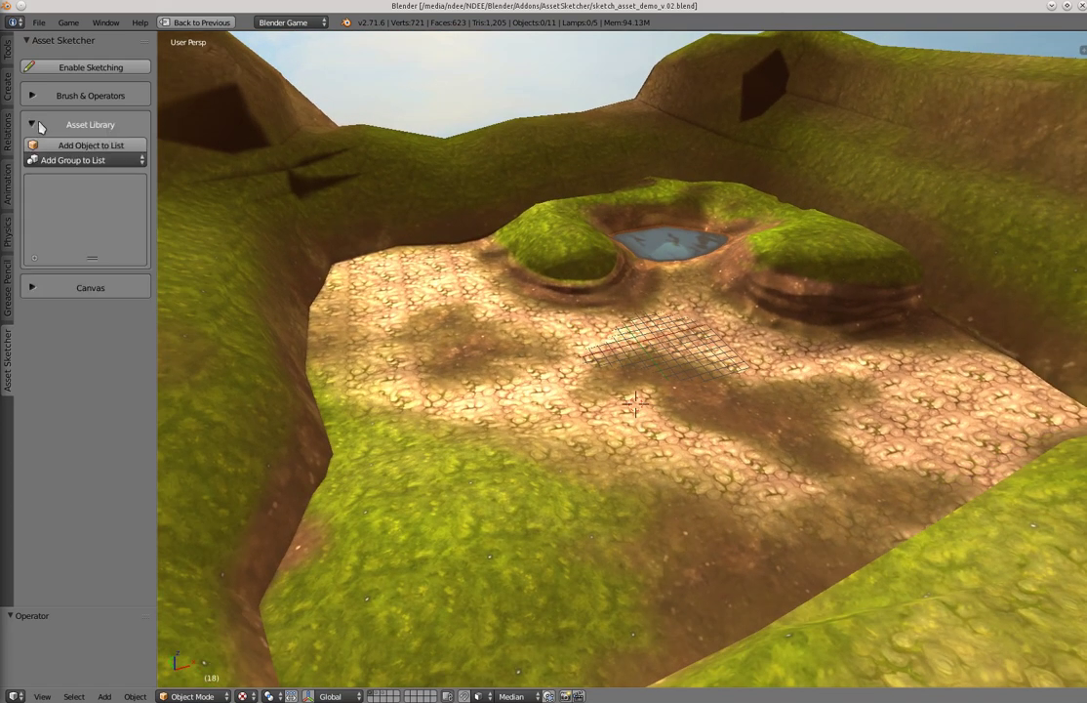
key(2)
middle_drag(628, 329, 560, 327)
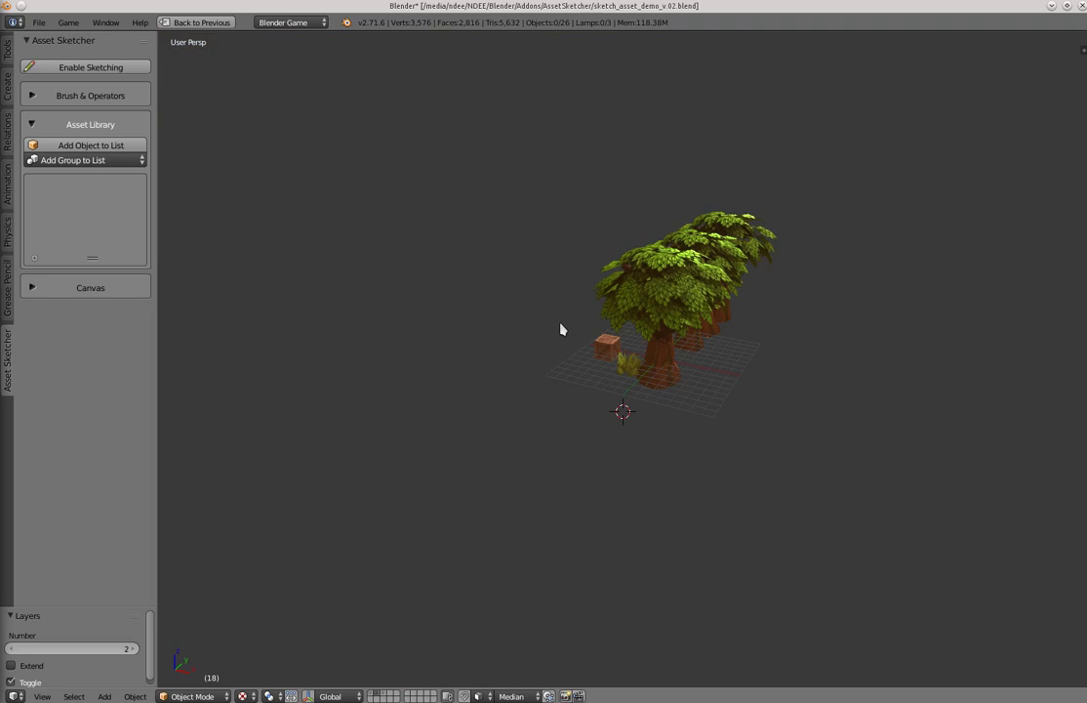
middle_drag(640, 348, 599, 287)
key(3)
right_click(578, 335)
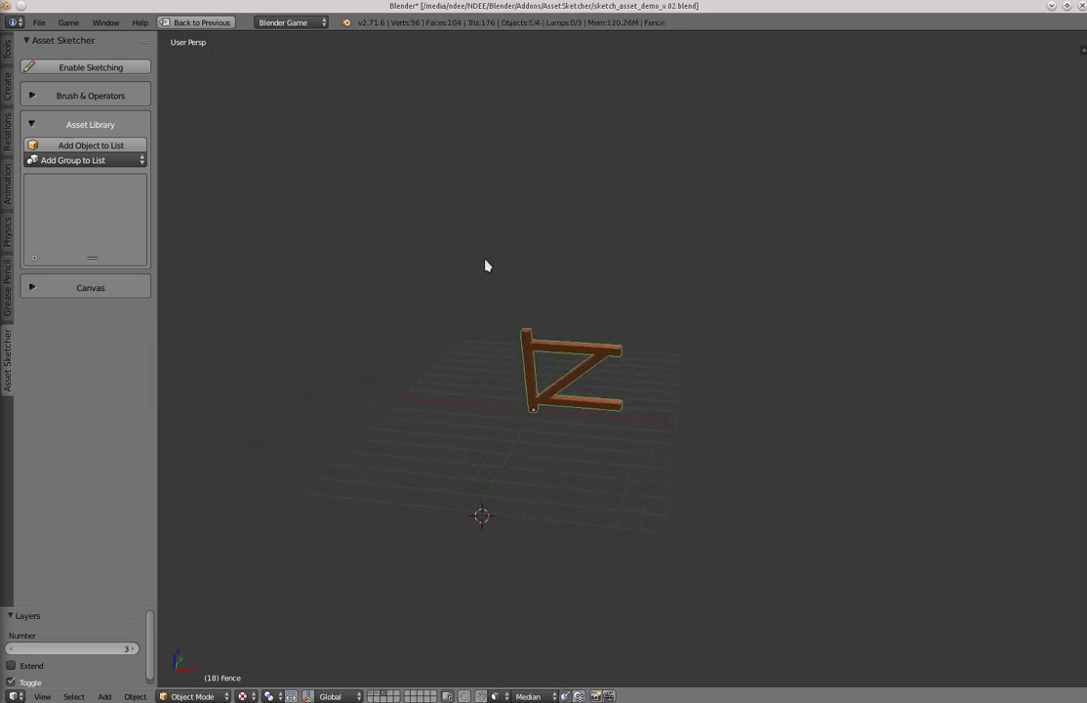
click(70, 144)
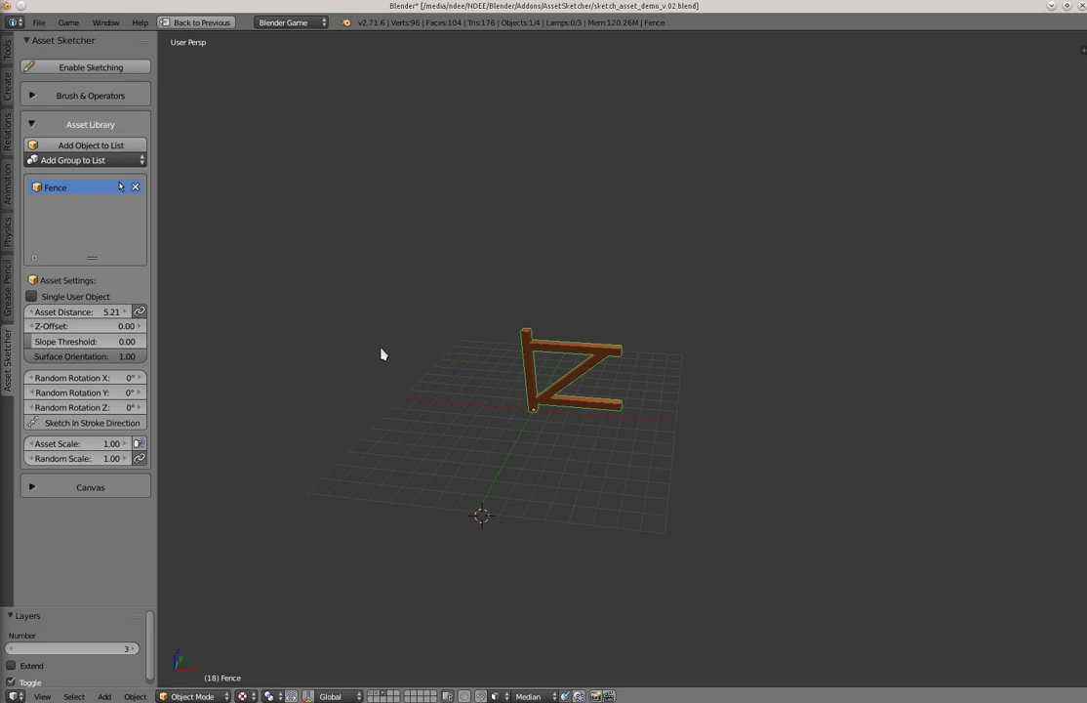
Show layer 1 and add the two terrain meshes, Plane.001 and Plane, as sketching canvases
key(1)
mouse_move(308, 338)
middle_down()
mouse_move(355, 332)
mouse_move(353, 324)
mouse_move(326, 328)
middle_up()
click(33, 487)
click(84, 509)
right_click(201, 312)
click(76, 510)
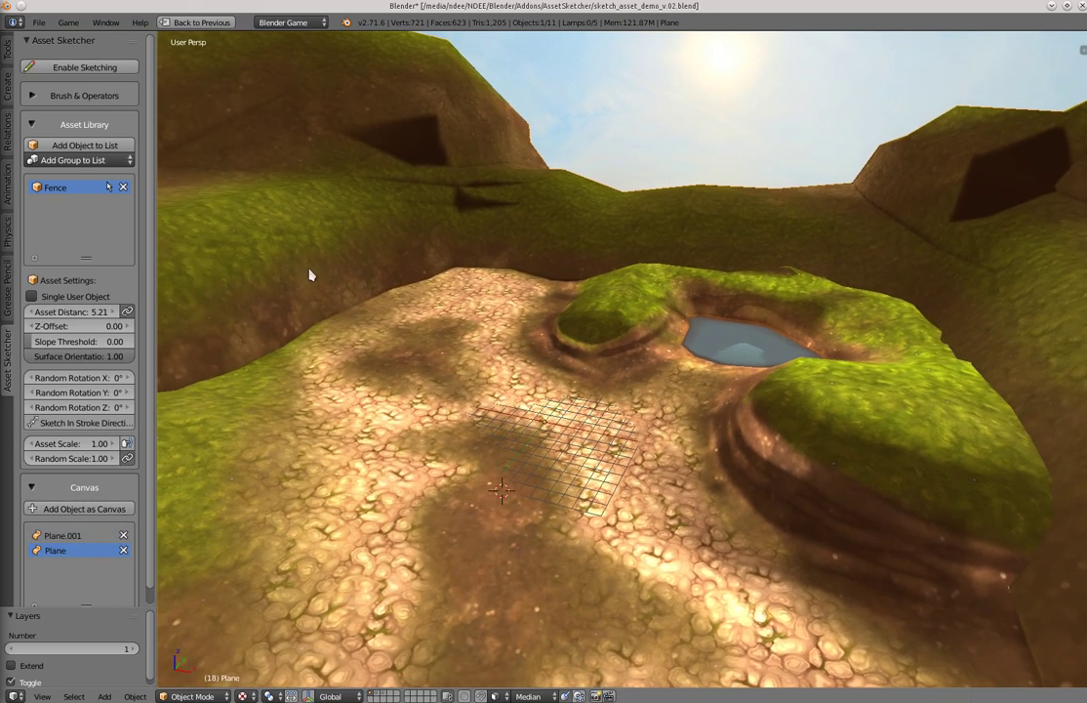
Enable sketching and set the brush size to 8.77
click(59, 66)
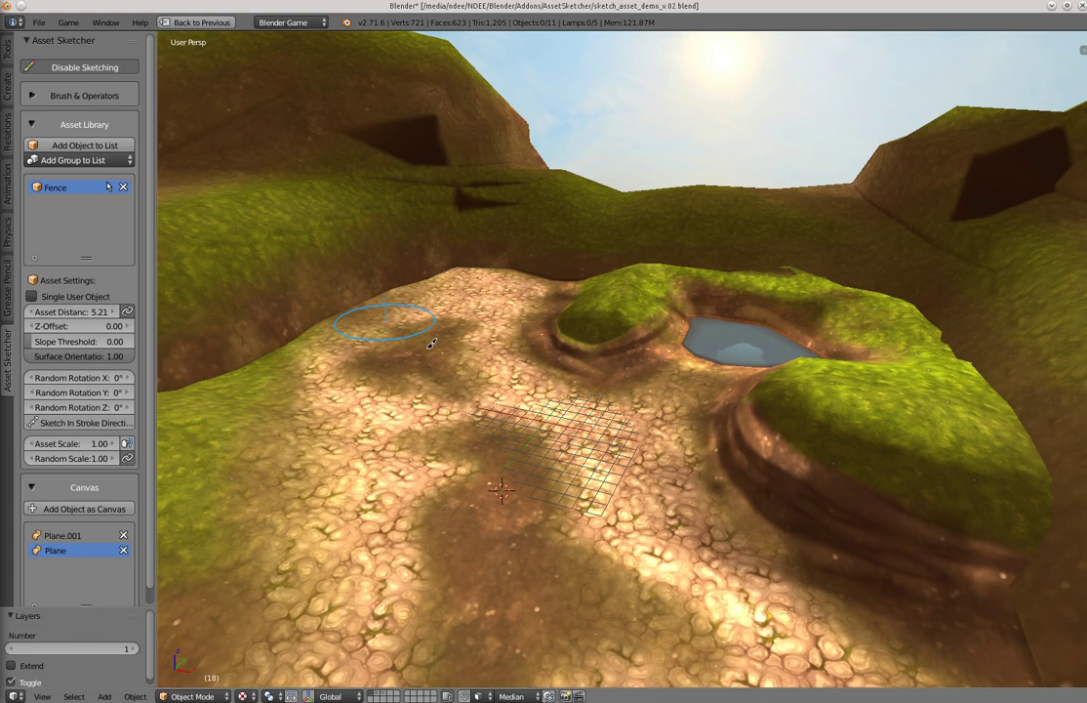
mouse_move(391, 377)
middle_down()
mouse_move(356, 399)
mouse_move(442, 386)
middle_up()
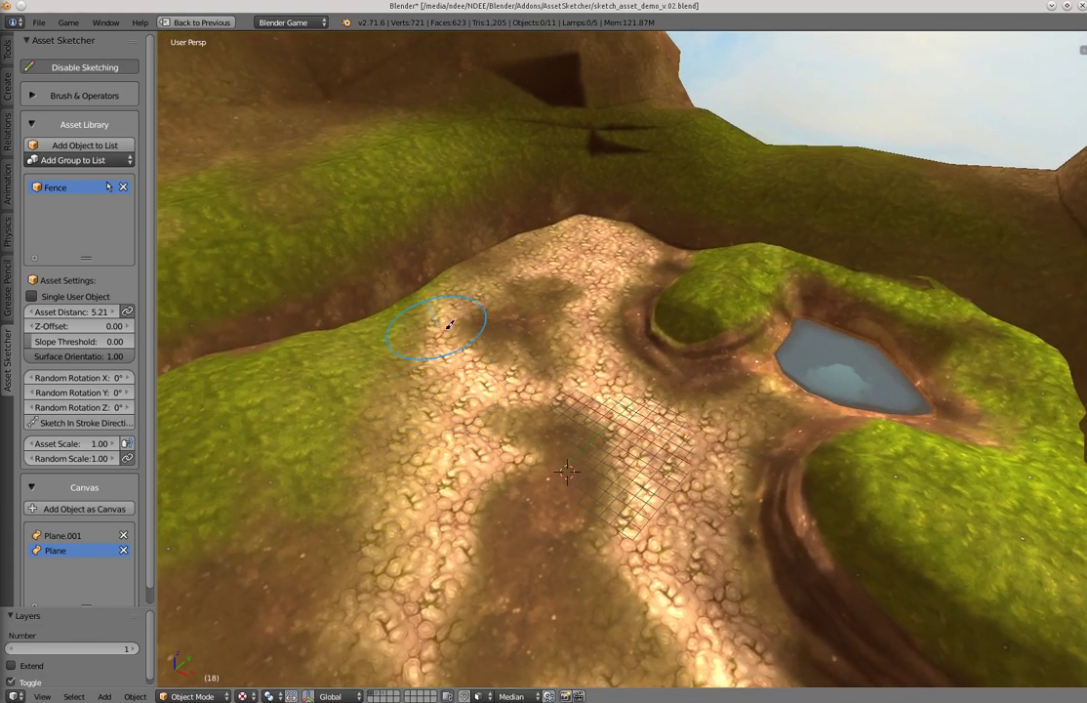
mouse_move(450, 326)
middle_down()
mouse_move(441, 342)
mouse_move(461, 327)
middle_up()
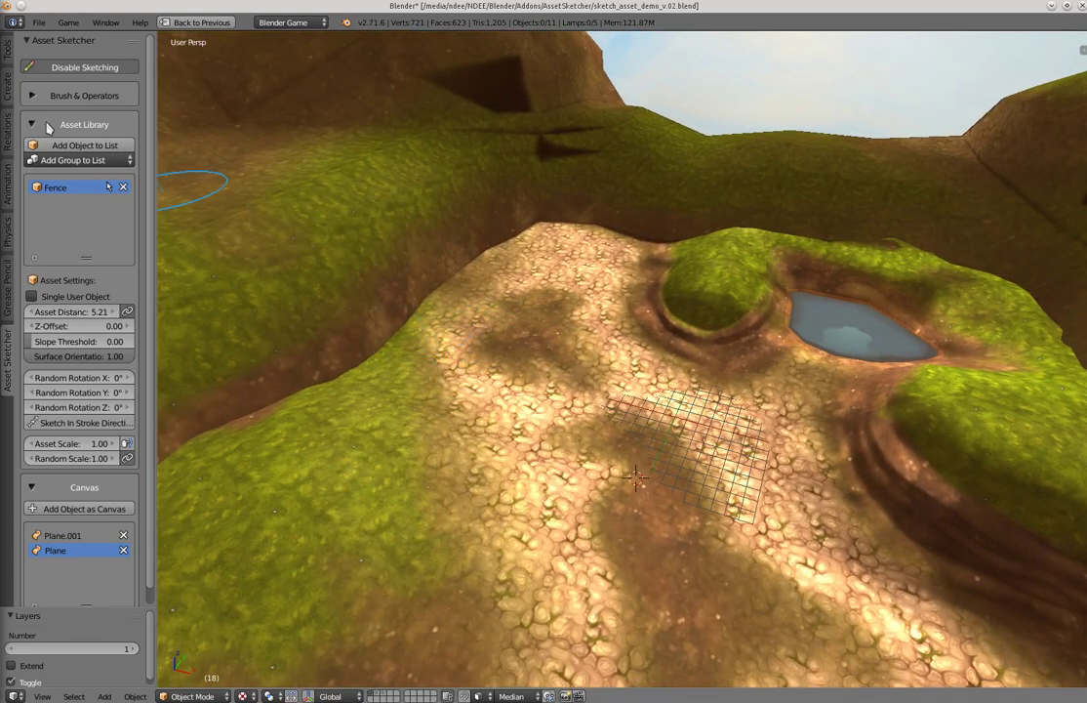
click(31, 93)
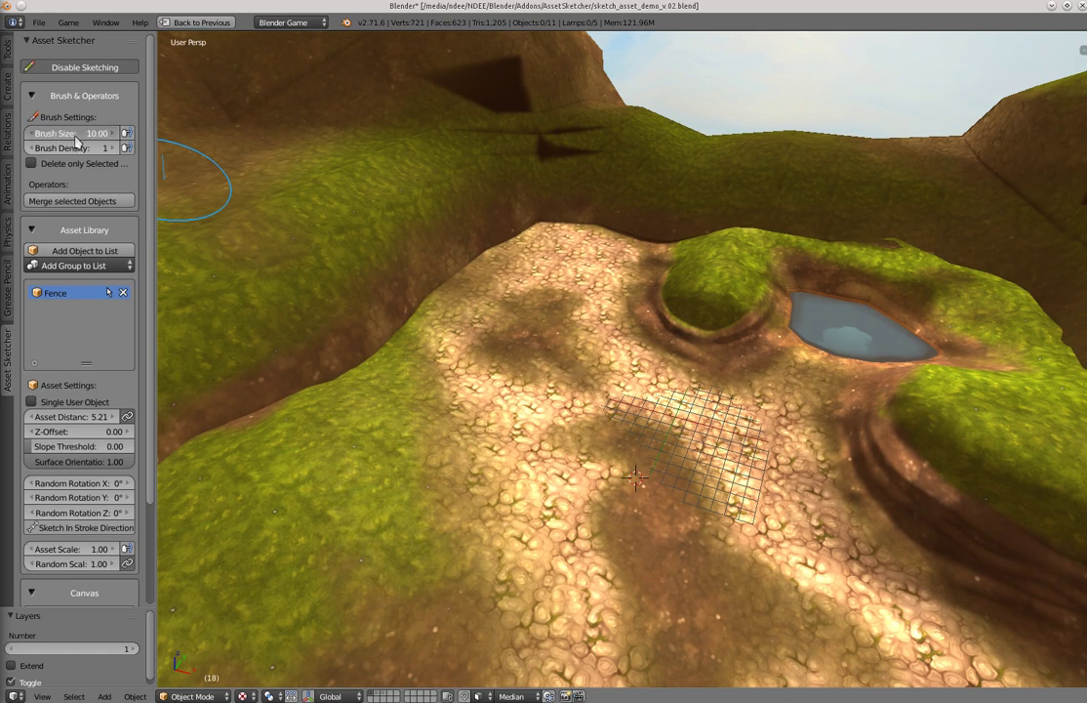
drag(75, 140, 63, 139)
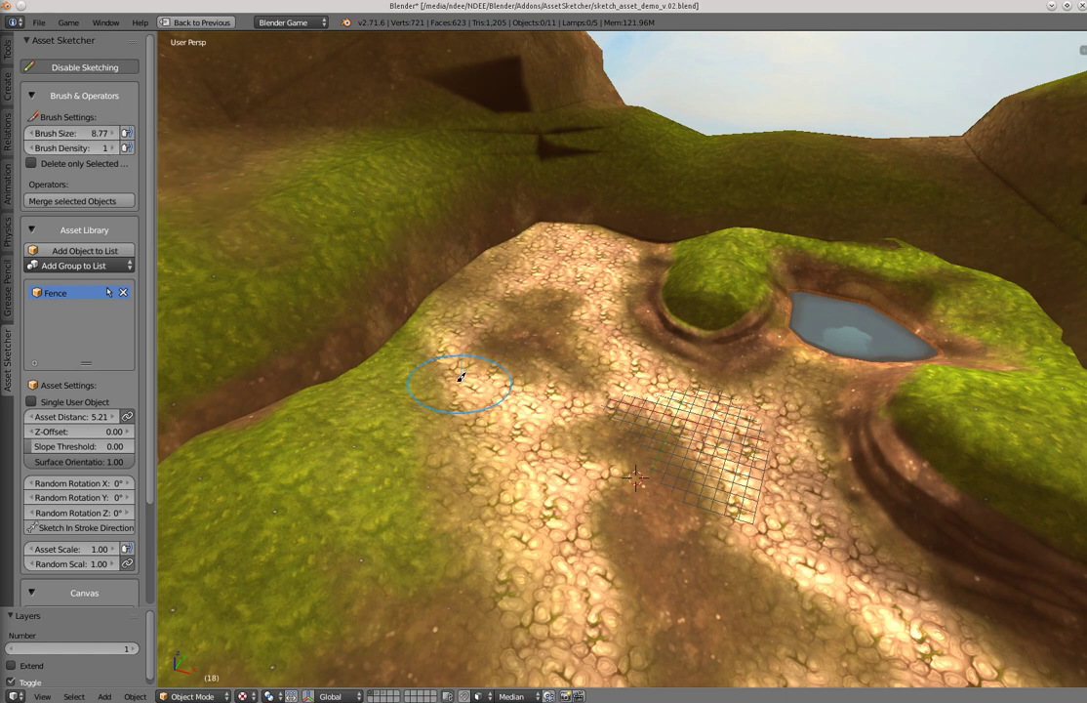
key(f)
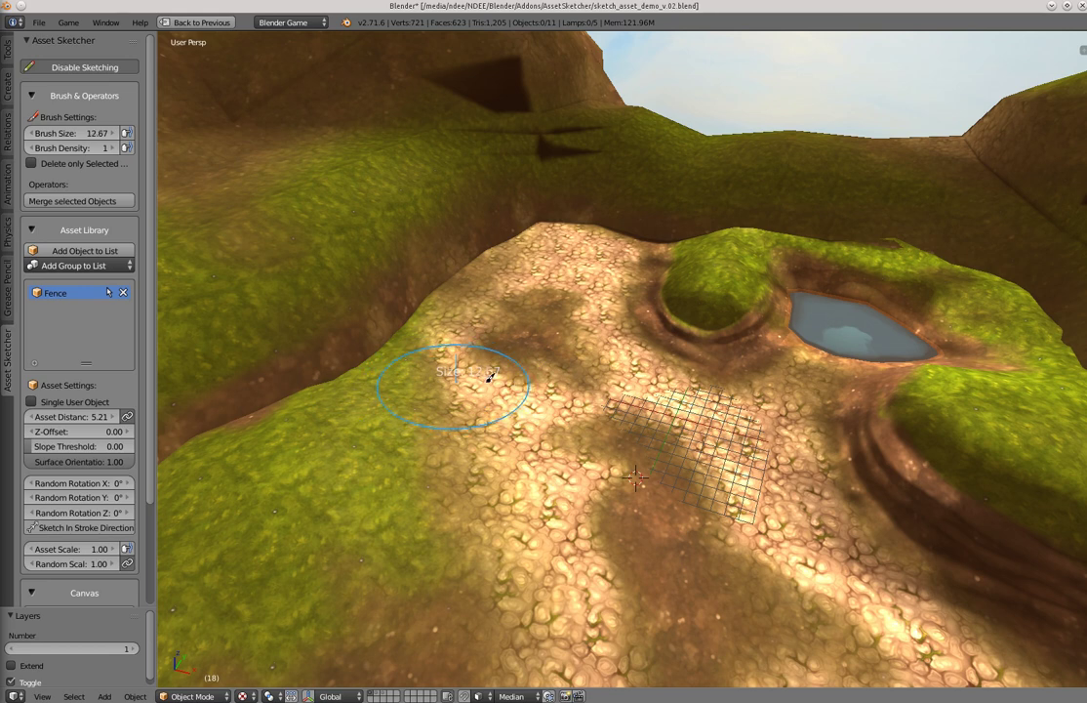
key(Escape)
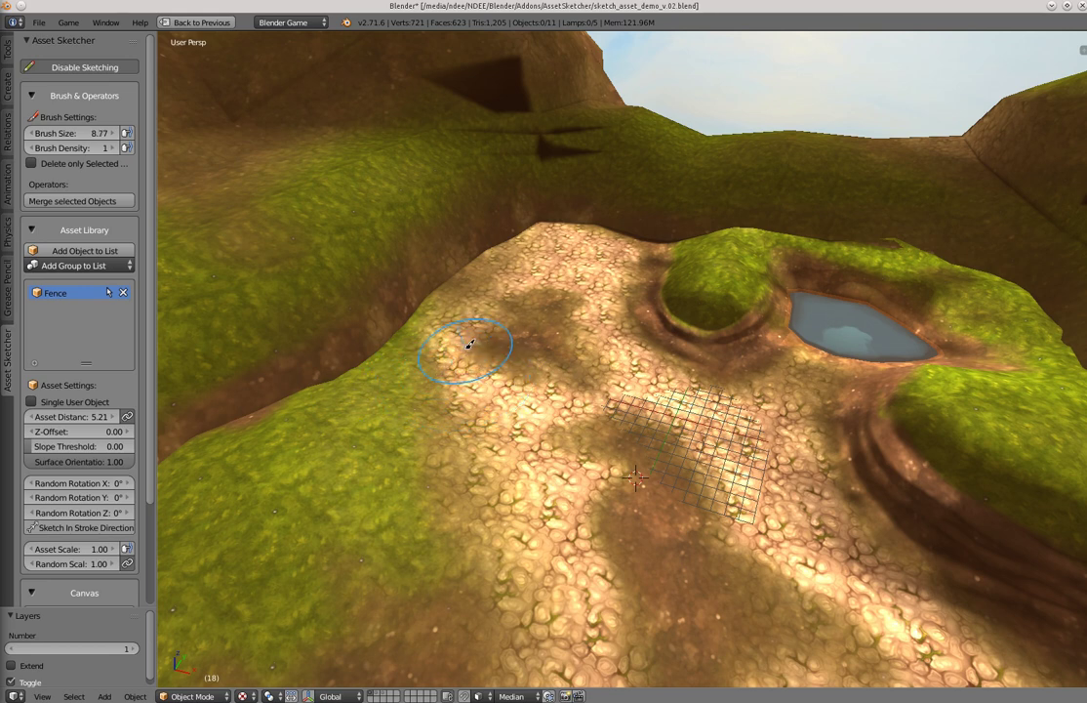
key(shift+f)
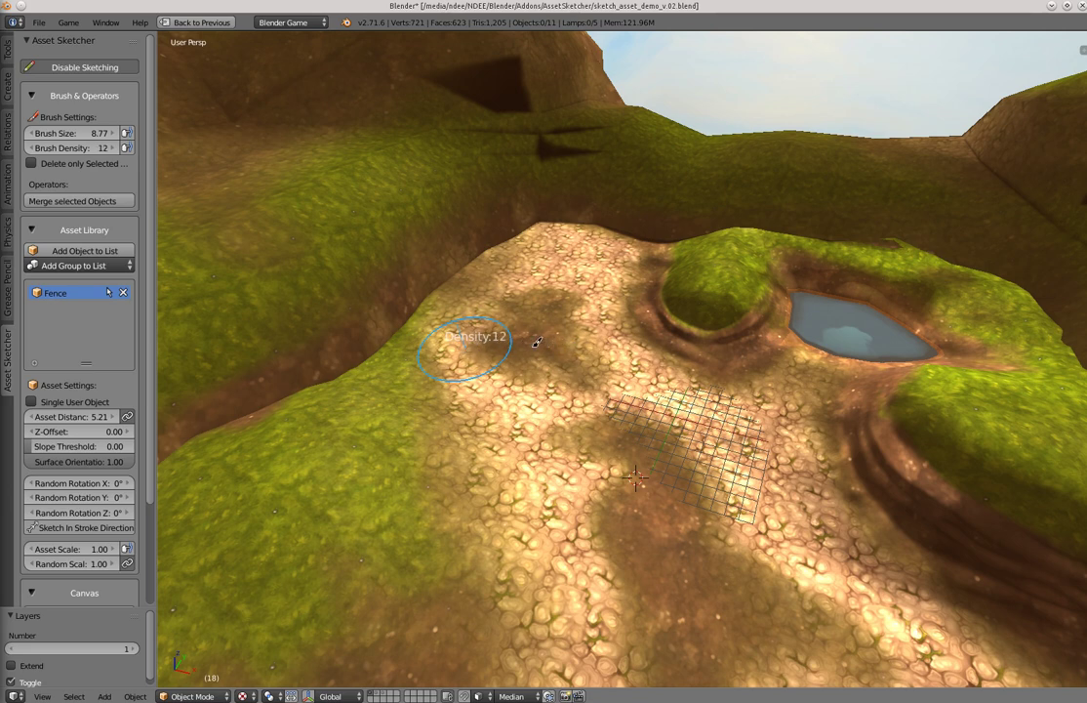
right_click(538, 334)
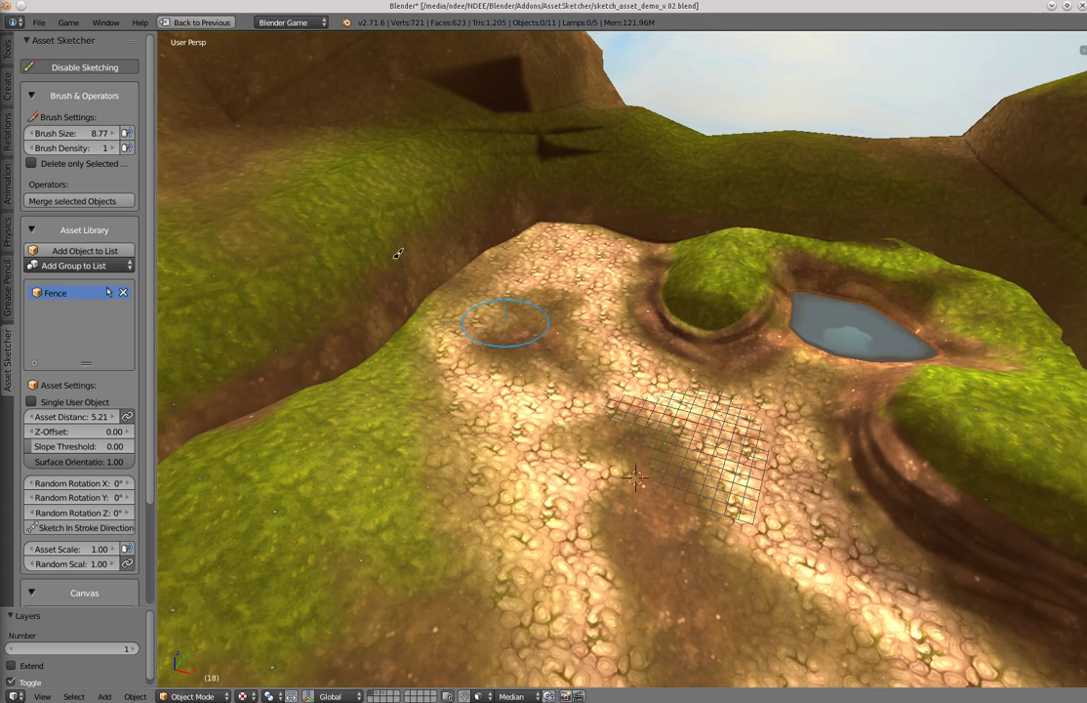
mouse_move(66, 152)
mouse_down()
mouse_move(98, 151)
mouse_move(27, 144)
mouse_up()
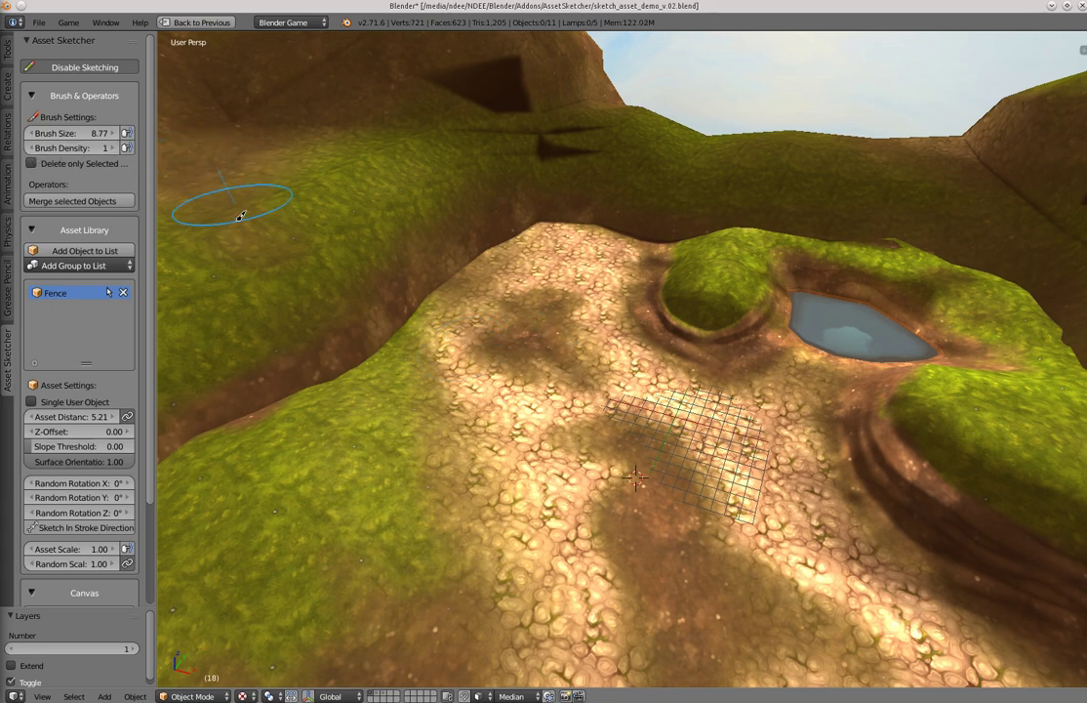
Paint a line of fence pieces down the cobbled ground beside the grassy slope
mouse_move(502, 337)
middle_down()
mouse_move(482, 337)
mouse_move(495, 268)
mouse_move(456, 223)
middle_up()
mouse_move(578, 230)
mouse_down()
mouse_move(583, 451)
mouse_move(676, 514)
mouse_up()
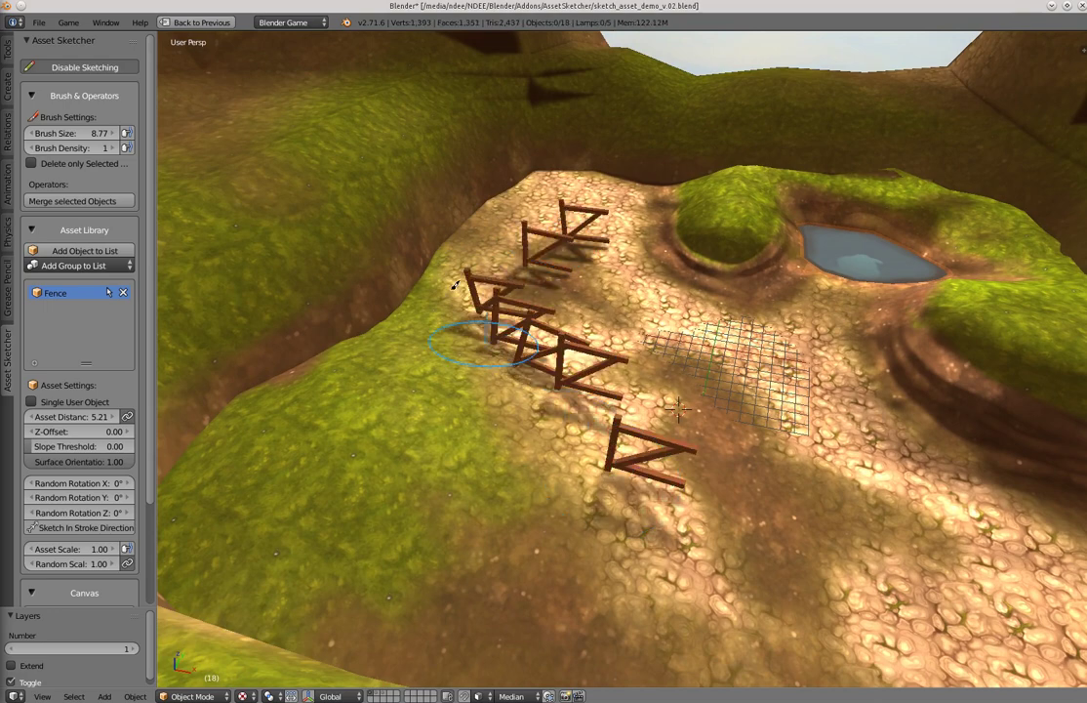
middle_drag(481, 338, 405, 344)
mouse_move(564, 258)
middle_down()
mouse_move(585, 274)
mouse_move(318, 289)
middle_up()
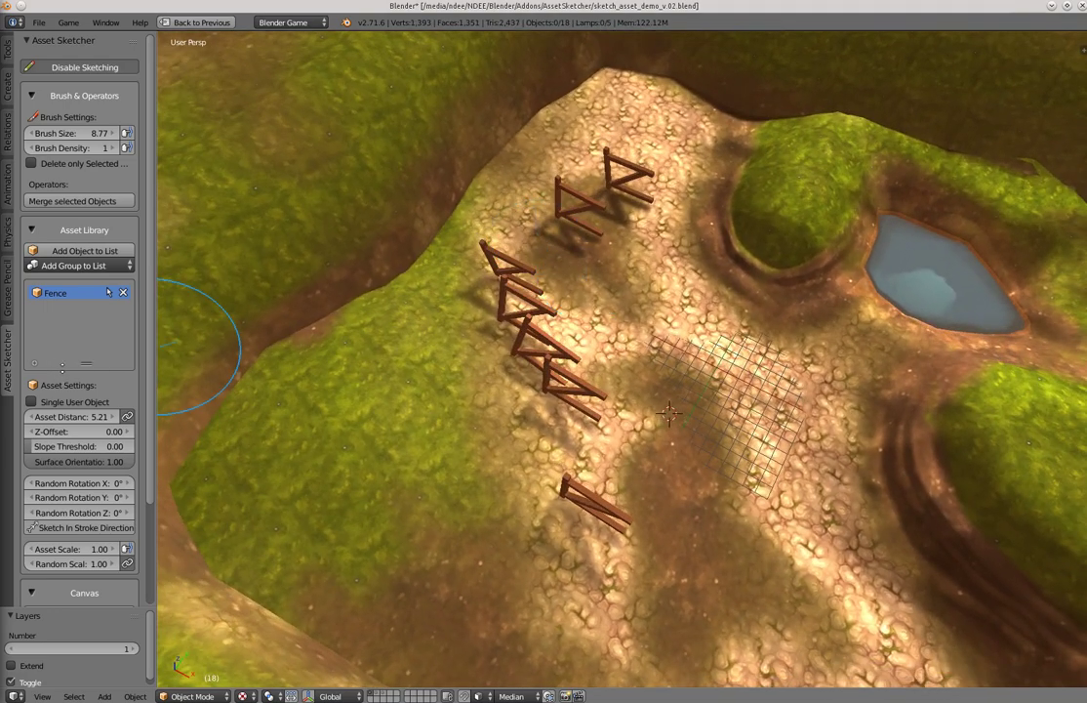
Turn on Sketch In Stroke Direction for the Fence asset and try painting strokes across the hillside
scroll(78, 313, down, 5)
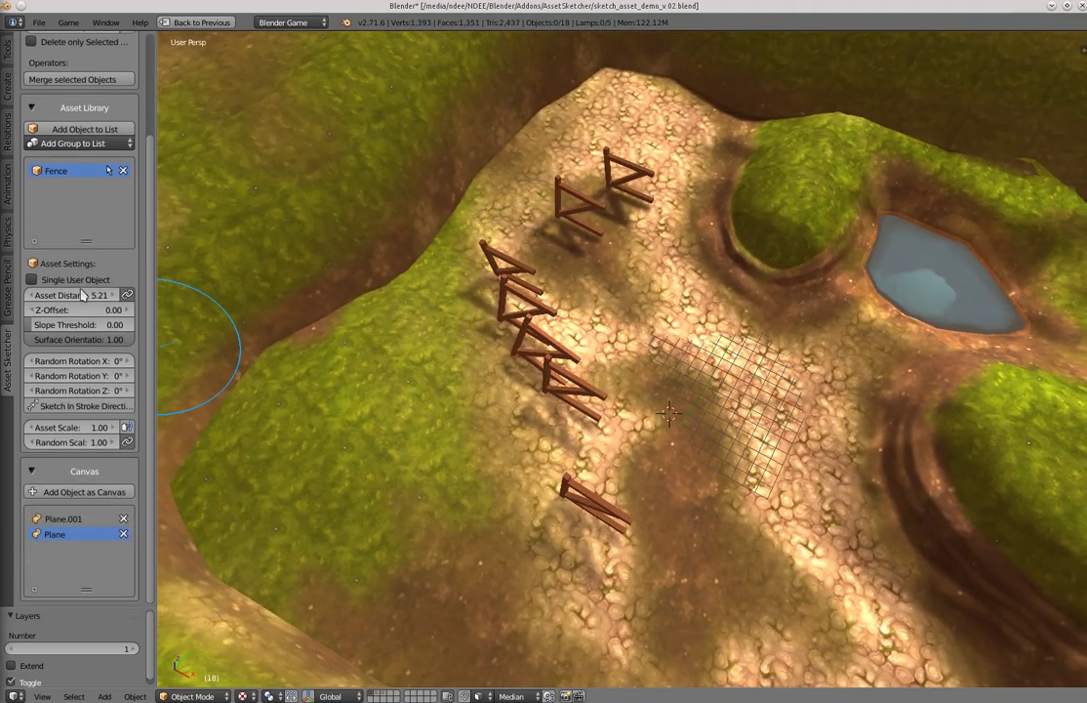
click(79, 407)
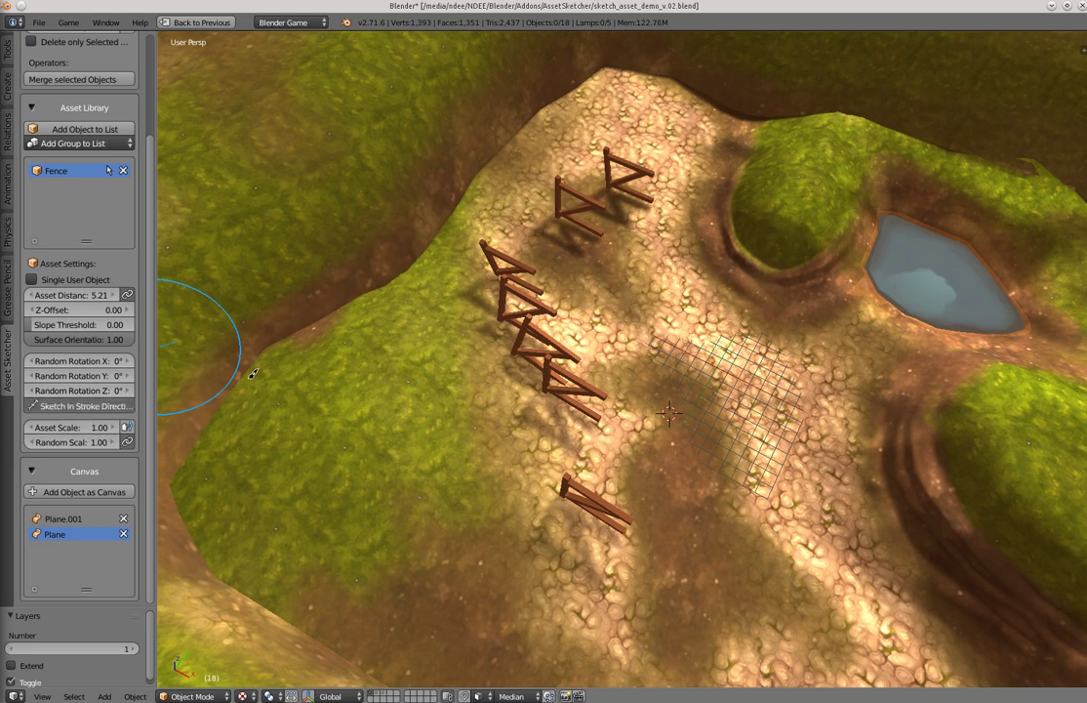
shift+middle_drag(404, 204, 493, 261)
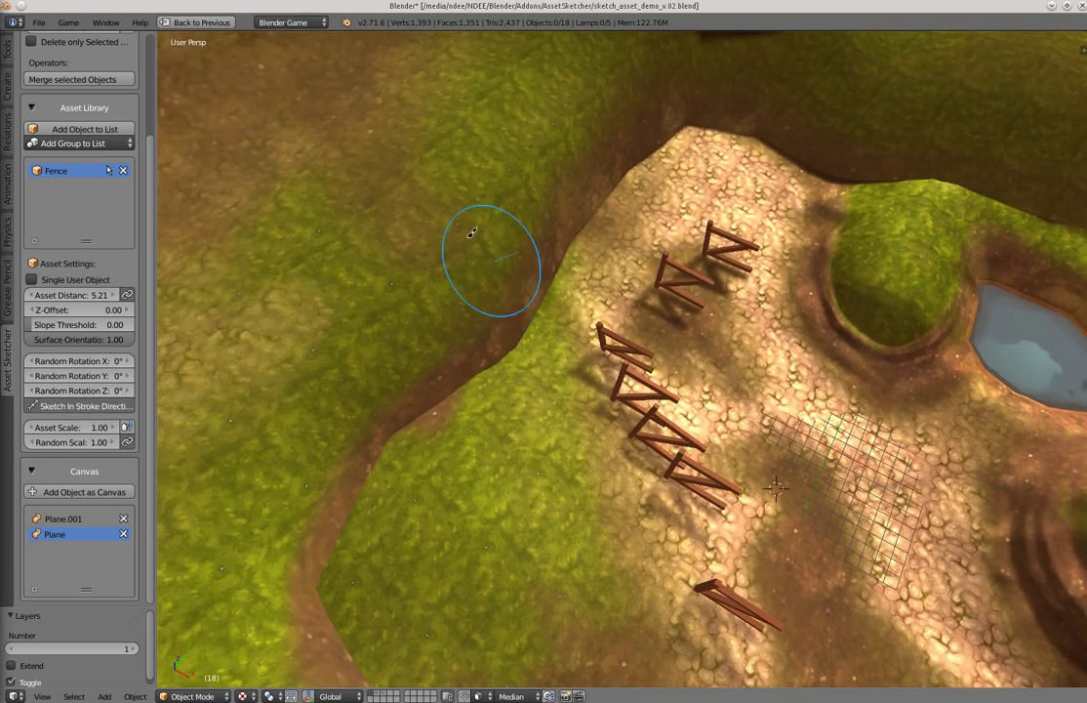
drag(418, 111, 186, 303)
mouse_move(293, 225)
ctrl+middle_down()
mouse_move(343, 252)
mouse_move(472, 217)
mouse_move(493, 190)
ctrl+middle_up()
mouse_move(520, 220)
mouse_down()
mouse_move(382, 351)
mouse_move(439, 581)
mouse_move(547, 528)
mouse_move(503, 346)
mouse_move(668, 204)
mouse_move(583, 175)
mouse_move(554, 209)
mouse_move(662, 184)
mouse_move(562, 156)
mouse_move(322, 486)
mouse_move(516, 493)
mouse_move(711, 152)
mouse_up()
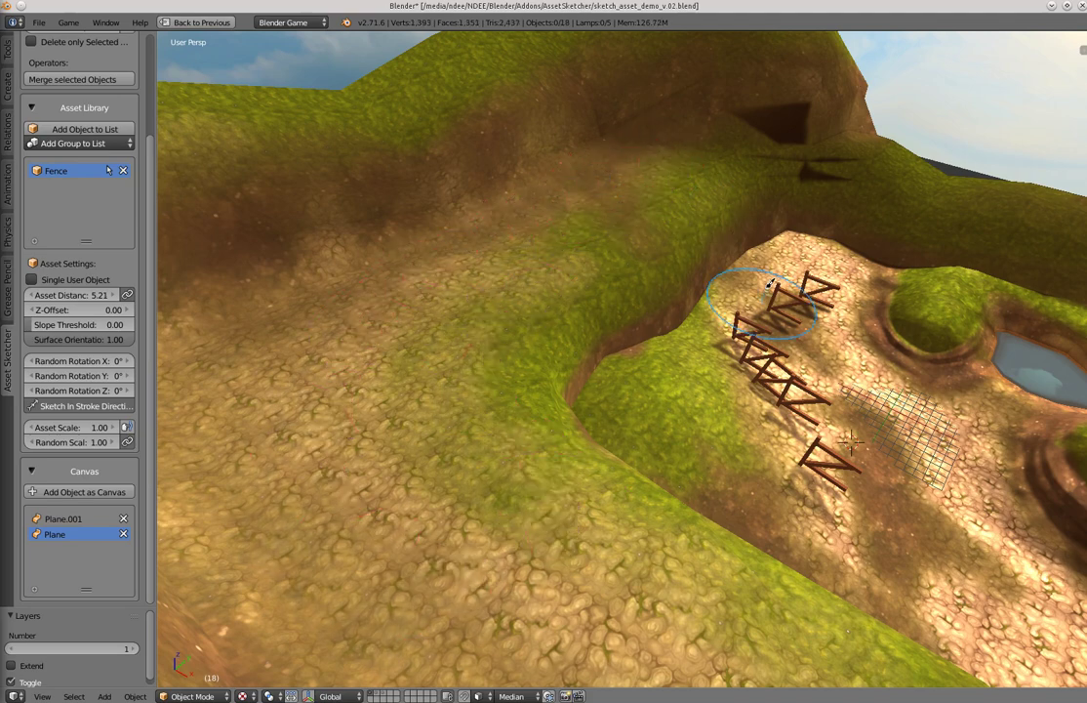
Erase the line of fence pieces from the cobbled ground
shift+middle_drag(776, 294, 559, 297)
ctrl+drag(621, 295, 560, 515)
middle_drag(552, 350, 600, 329)
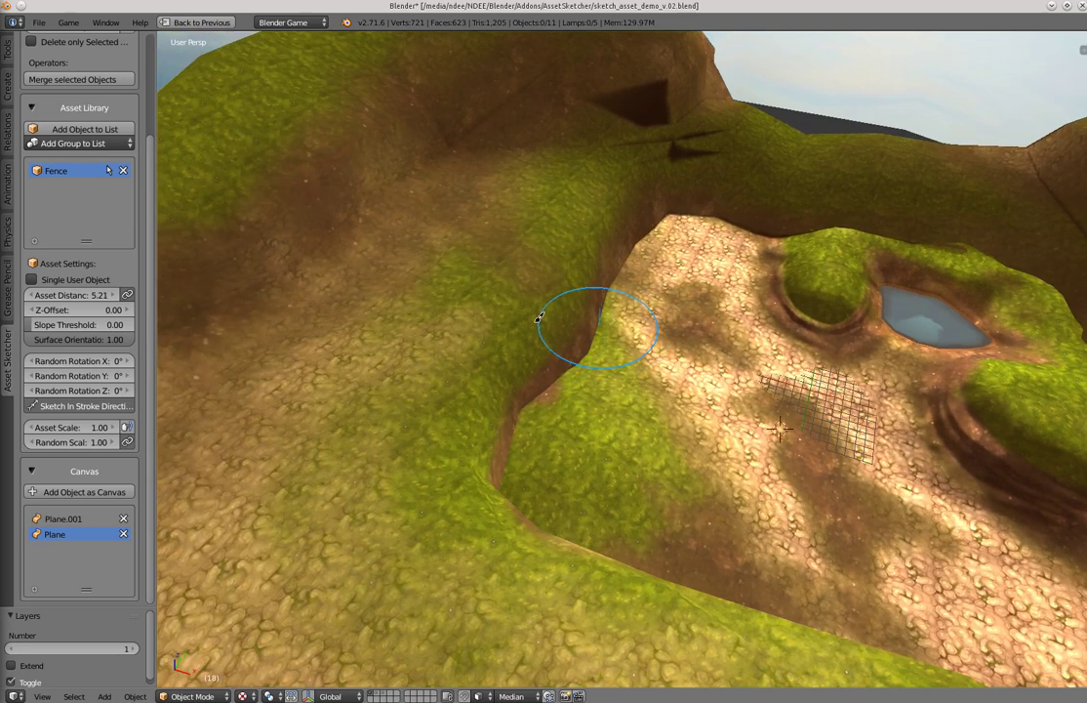
Shrink the brush and paint a curved fence along the upper hillside in the stroke direction
key(f)
click(333, 325)
middle_drag(428, 252, 494, 232)
mouse_move(506, 198)
mouse_down()
mouse_move(366, 413)
mouse_move(419, 476)
mouse_up()
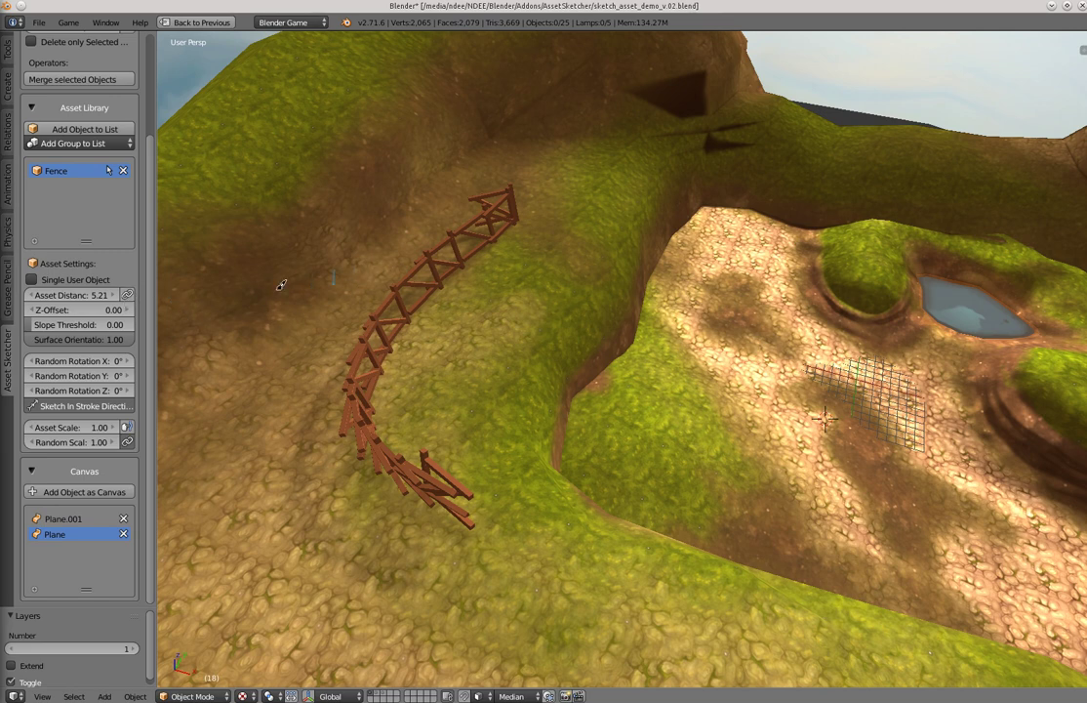
Enlarge the brush and erase the curved fence from the hillside
key(f)
click(418, 270)
mouse_move(391, 272)
mouse_down()
mouse_move(340, 506)
mouse_move(384, 534)
mouse_move(365, 254)
mouse_move(515, 191)
mouse_move(435, 463)
mouse_up()
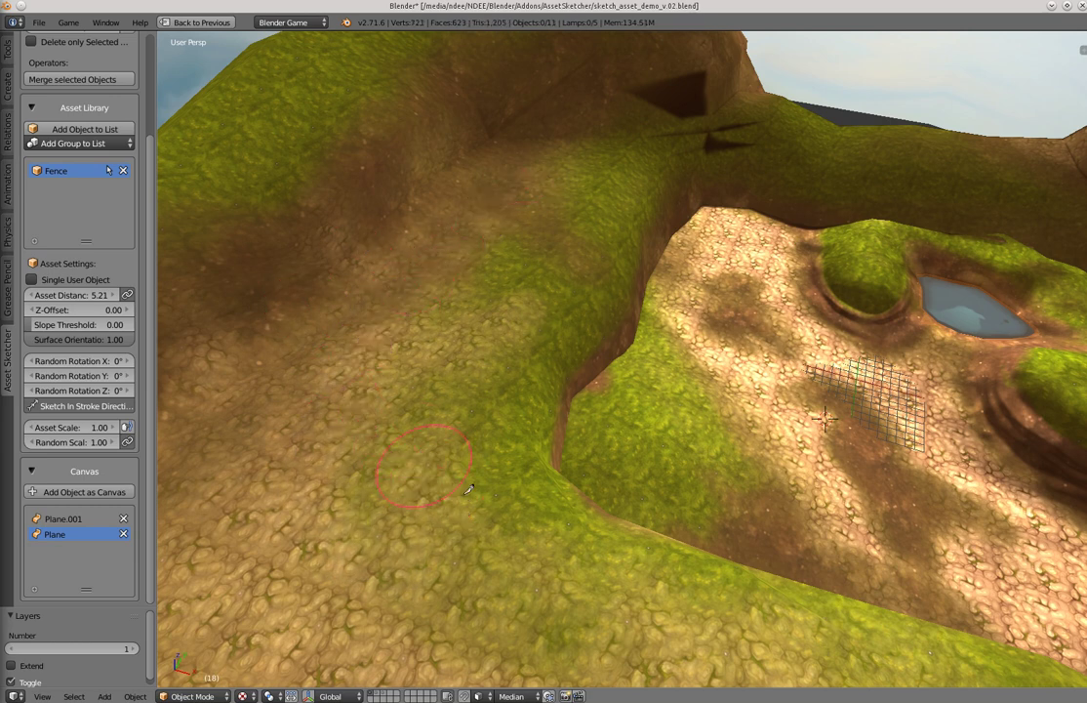
Toggle the link option of the Fence asset's distance setting and shrink the brush
click(125, 298)
key(f)
click(416, 267)
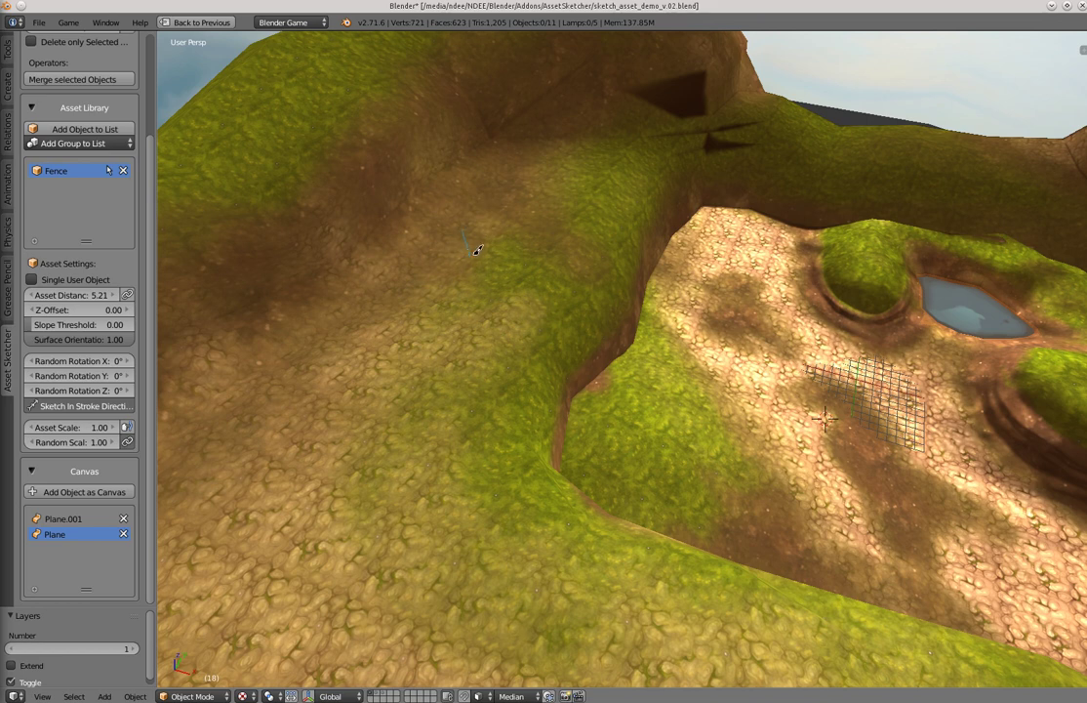
Paint another fence stroke on the upper hillside and erase it again
mouse_move(493, 196)
mouse_down()
mouse_move(352, 314)
mouse_move(310, 422)
mouse_move(351, 586)
mouse_move(451, 586)
mouse_move(431, 334)
mouse_move(485, 240)
mouse_up()
mouse_move(498, 241)
middle_down()
mouse_move(415, 207)
mouse_move(525, 277)
middle_up()
mouse_move(652, 201)
ctrl+mouse_down()
mouse_move(391, 327)
mouse_move(368, 427)
mouse_move(439, 293)
mouse_move(496, 232)
ctrl+mouse_up()
mouse_move(496, 232)
middle_down()
mouse_move(527, 260)
mouse_move(444, 274)
mouse_move(432, 258)
middle_up()
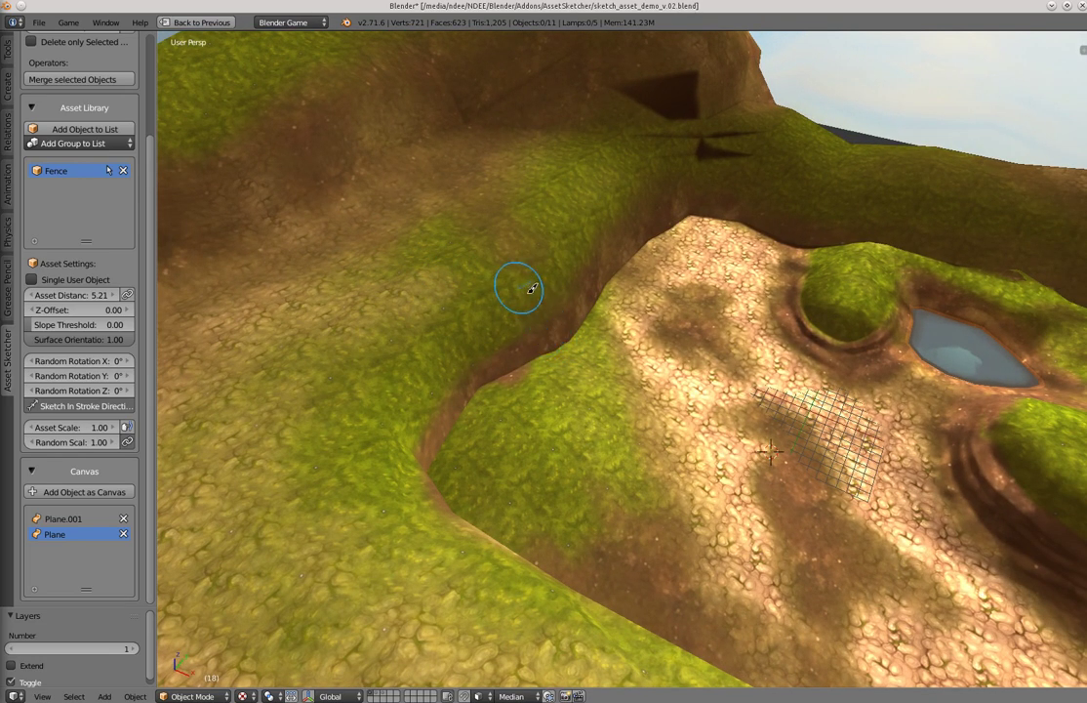
Add the Grass object on layer 2 to the asset library
key(2)
middle_drag(605, 338, 502, 295)
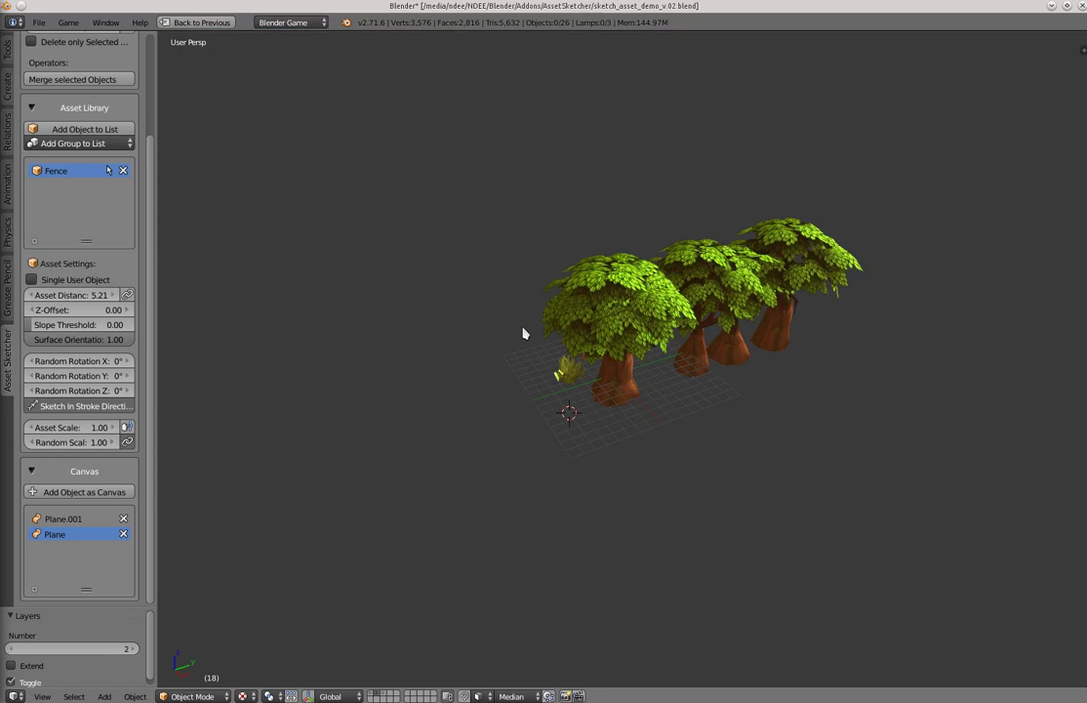
scroll(555, 368, up, 4)
right_click(432, 305)
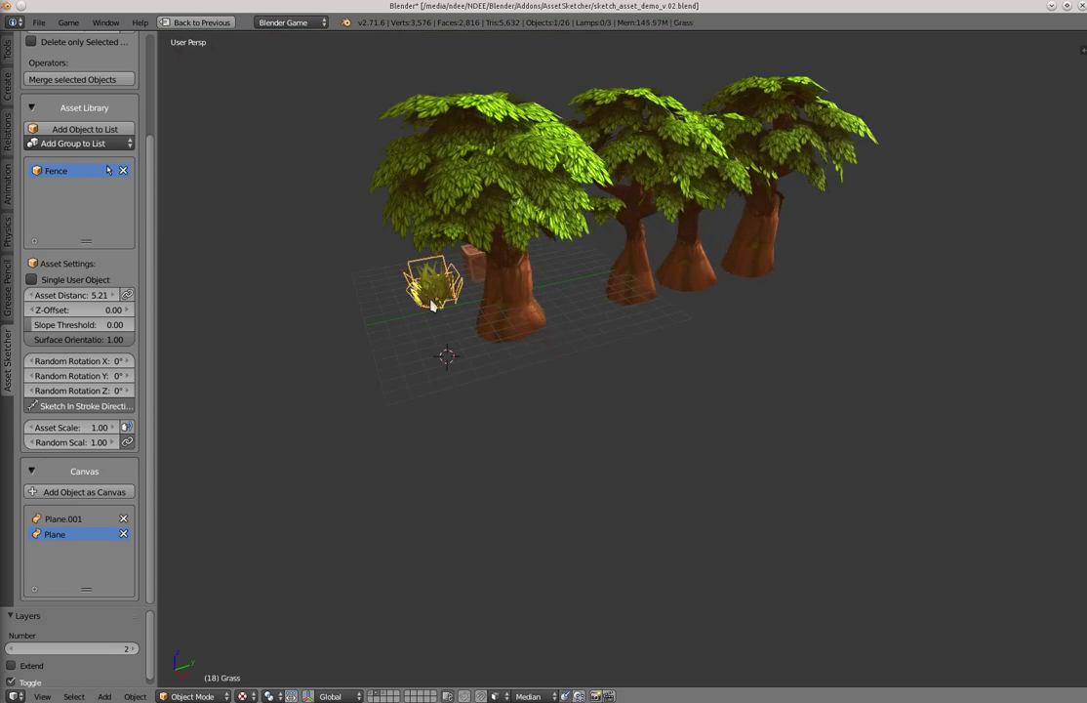
scroll(91, 125, up, 3)
click(90, 251)
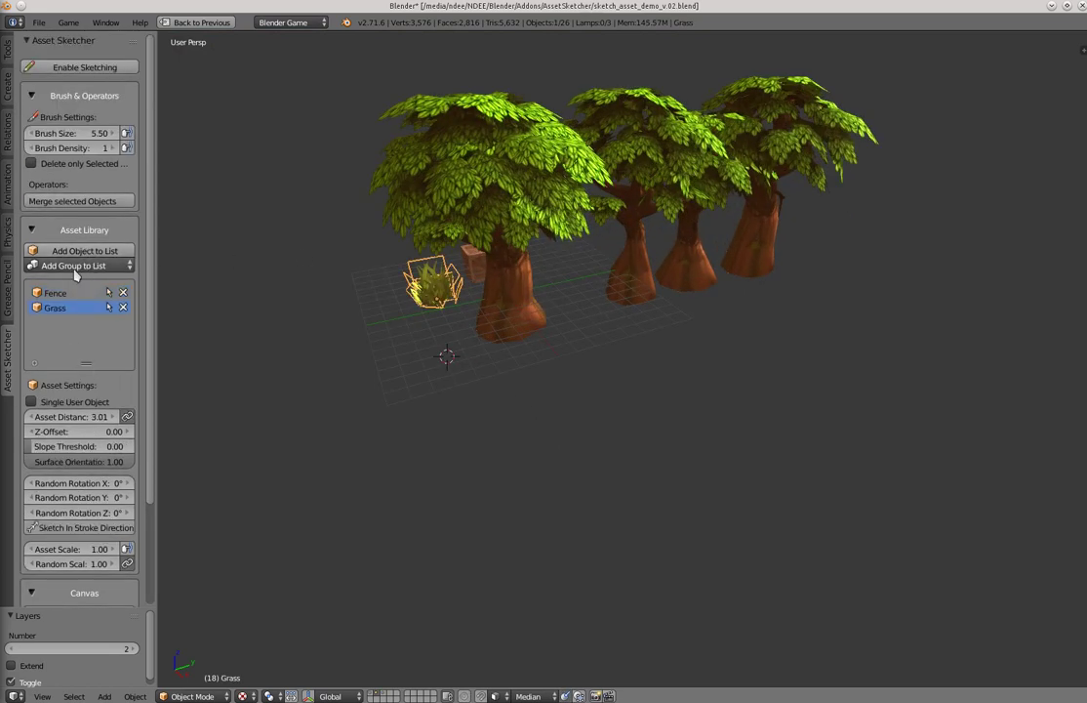
Add the Stones group to the asset library and enable sketching on layer 1
click(78, 265)
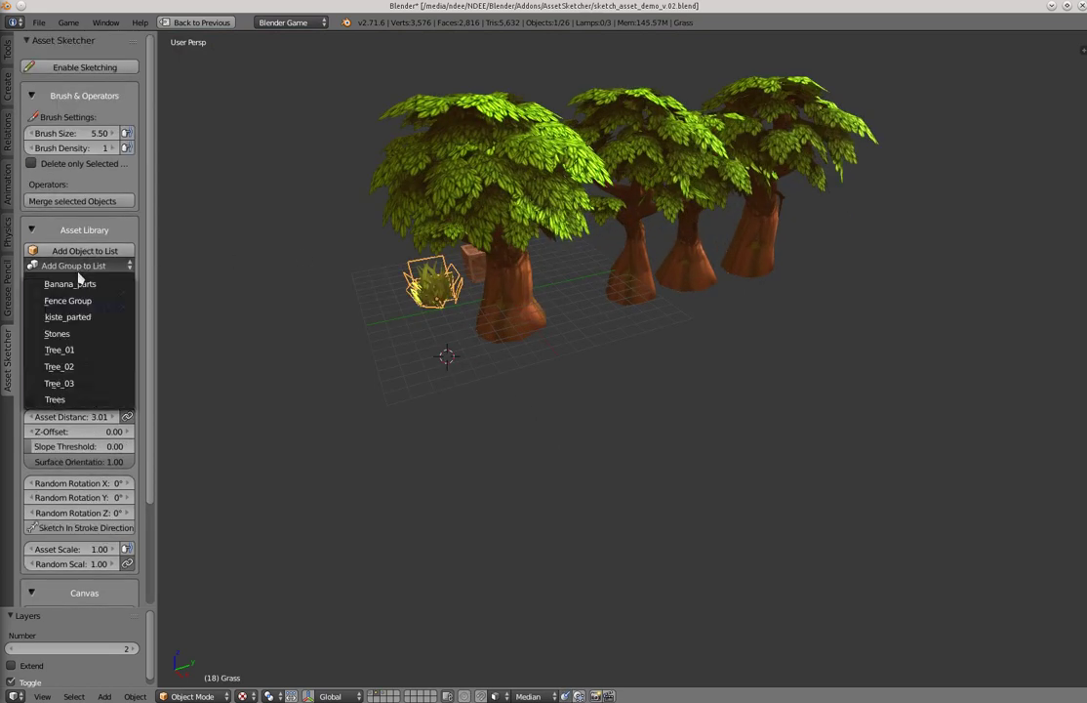
click(68, 334)
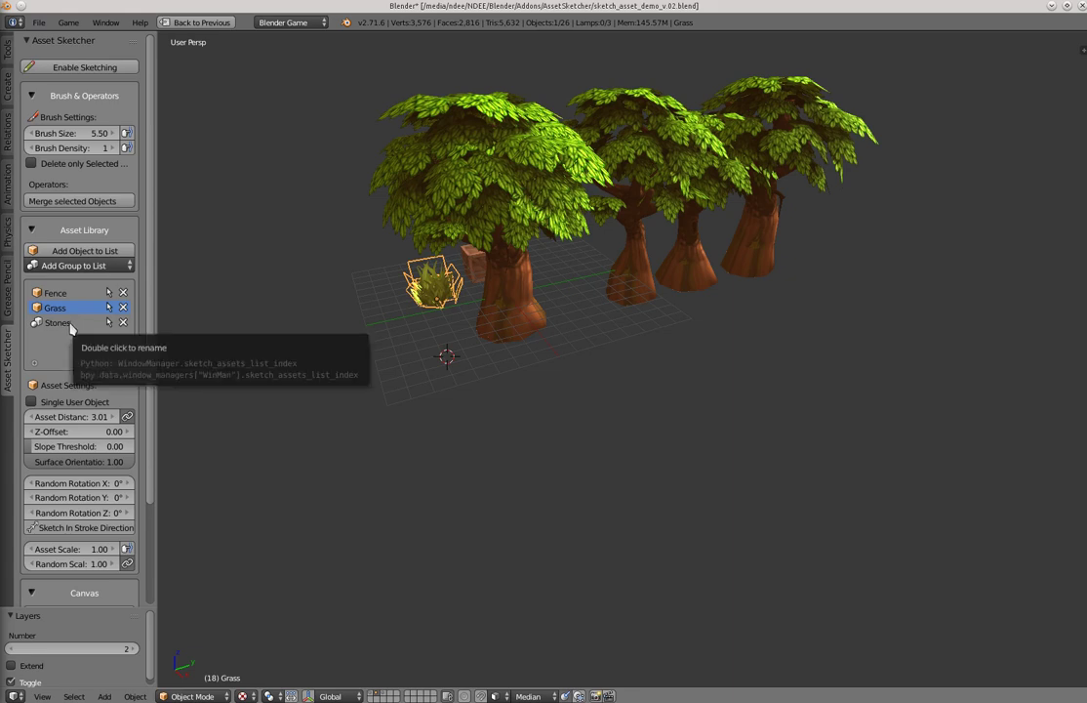
key(1)
mouse_move(374, 308)
middle_down()
mouse_move(428, 232)
mouse_move(478, 300)
mouse_move(449, 305)
middle_up()
click(82, 70)
Enlarge the brush to 12.80 and paint scattered grass across the path and the lower hillside
scroll(391, 235, down, 3)
scroll(479, 300, up, 1)
key(f)
drag(457, 265, 511, 382)
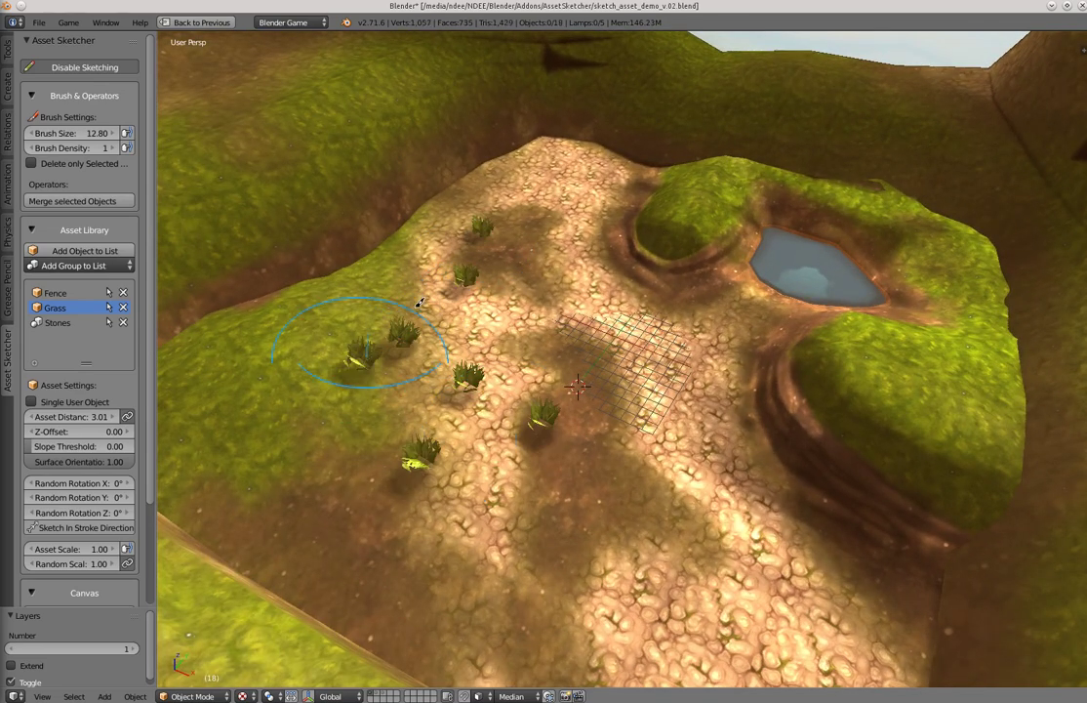
mouse_move(420, 302)
mouse_down()
mouse_move(518, 374)
mouse_move(399, 335)
mouse_up()
Raise the brush density to 8, paint a denser grass stroke and erase the grass from the terrain
key(shift+f)
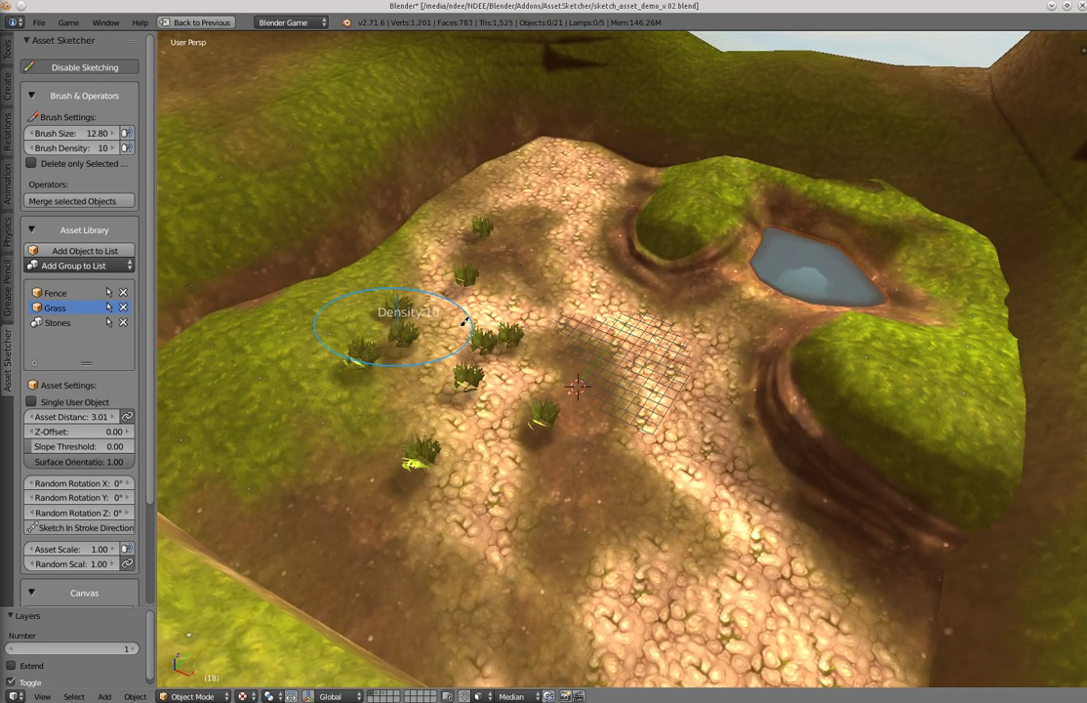
click(452, 318)
mouse_move(502, 254)
mouse_down()
mouse_move(474, 460)
mouse_move(322, 352)
mouse_move(390, 332)
mouse_up()
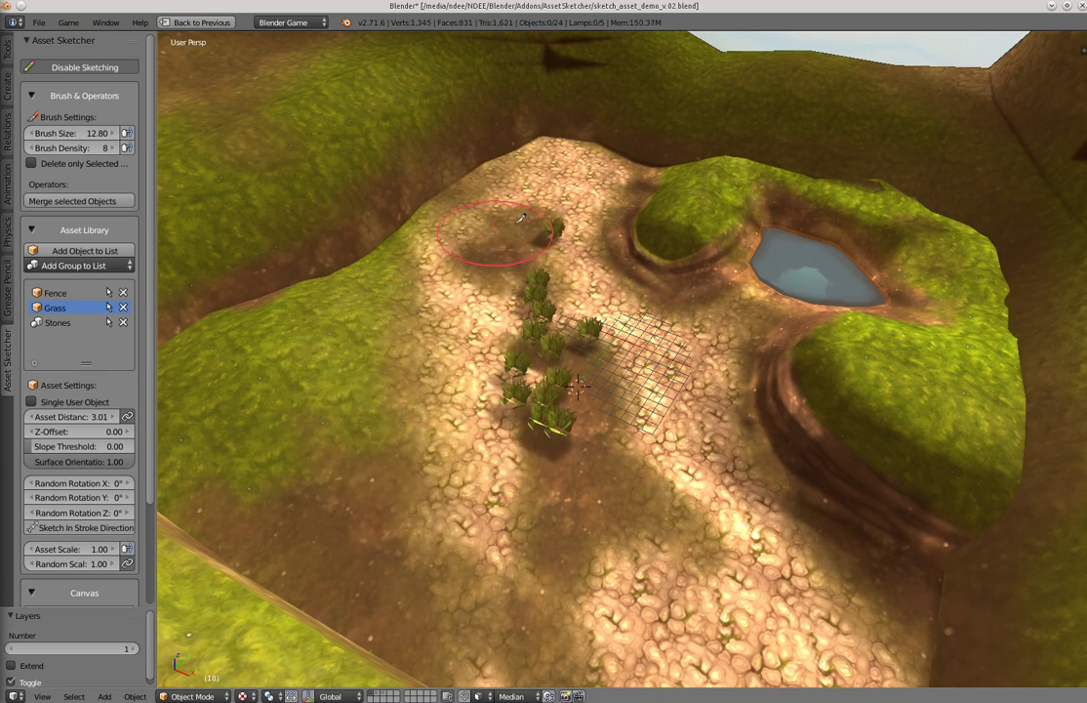
ctrl+drag(520, 218, 532, 391)
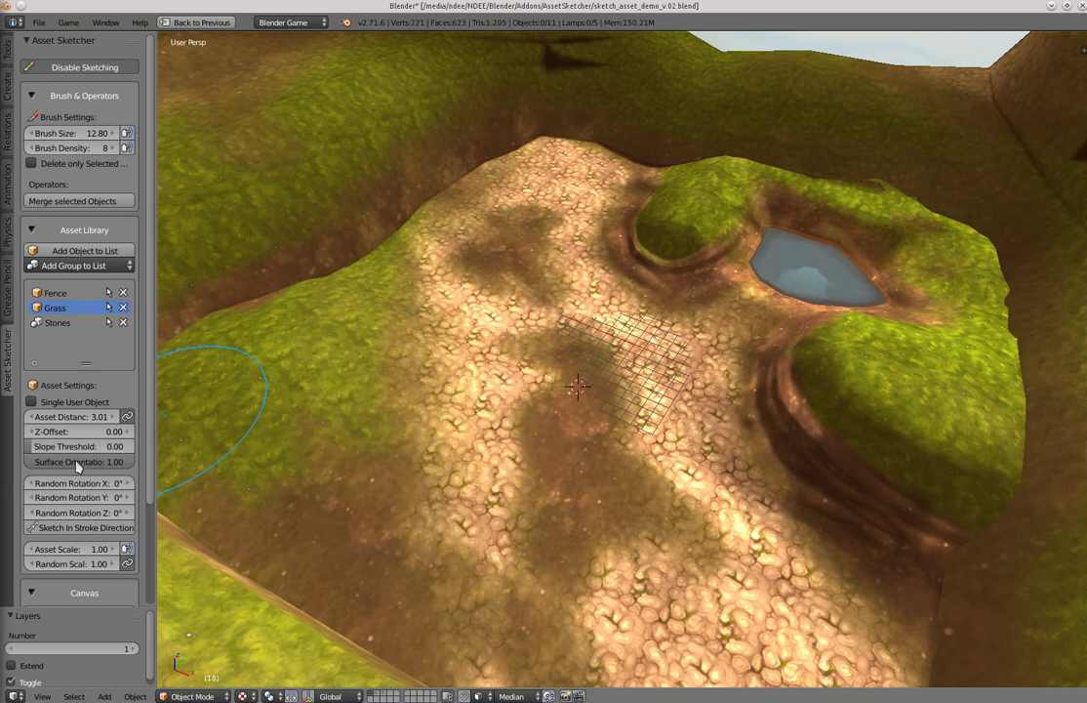
Set the Grass asset's random Z rotation to 360° and paint a test stroke down the path
drag(78, 515, 519, 505)
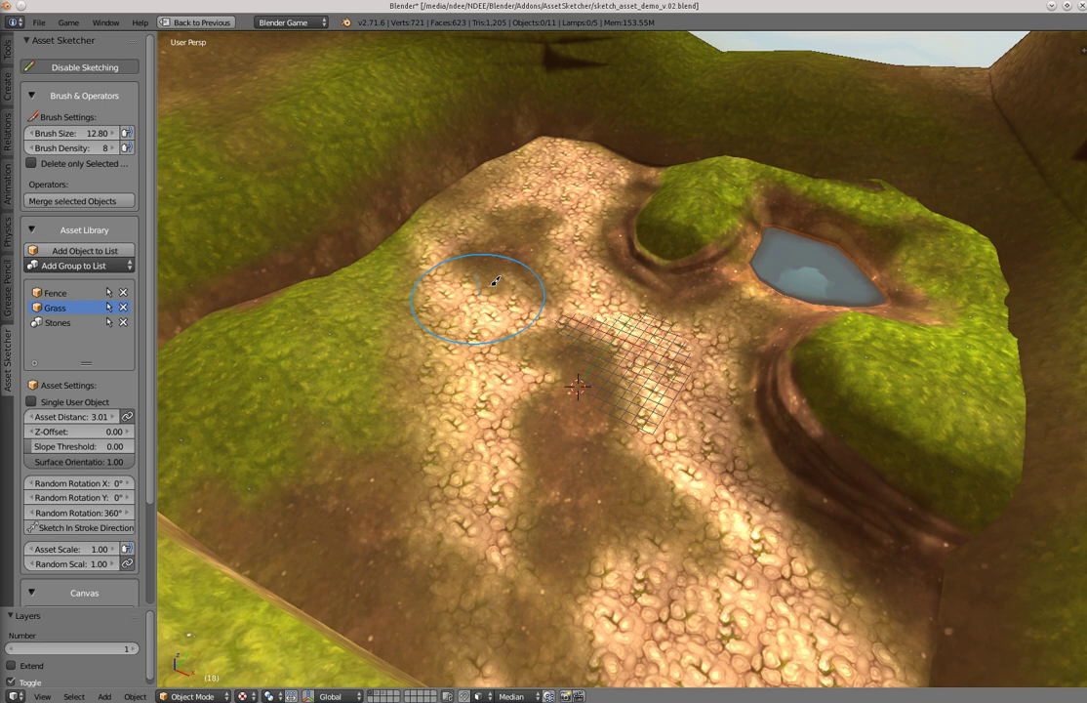
mouse_move(486, 285)
mouse_down()
mouse_move(540, 467)
mouse_move(439, 346)
mouse_move(532, 474)
mouse_move(485, 401)
mouse_up()
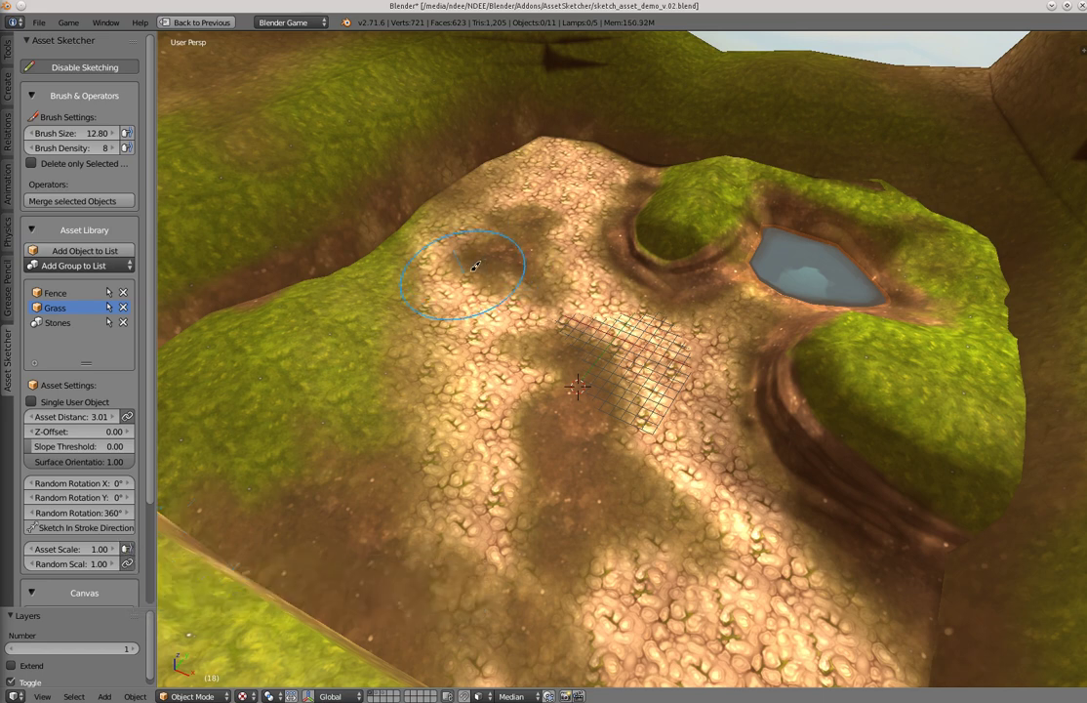
Paint grass of varying size over the path and lower hillside with pen pressure controlling its scale, and erase it
mouse_move(503, 222)
mouse_down()
mouse_move(485, 243)
mouse_move(472, 298)
mouse_move(522, 278)
mouse_move(532, 322)
mouse_move(479, 332)
mouse_move(417, 363)
mouse_up()
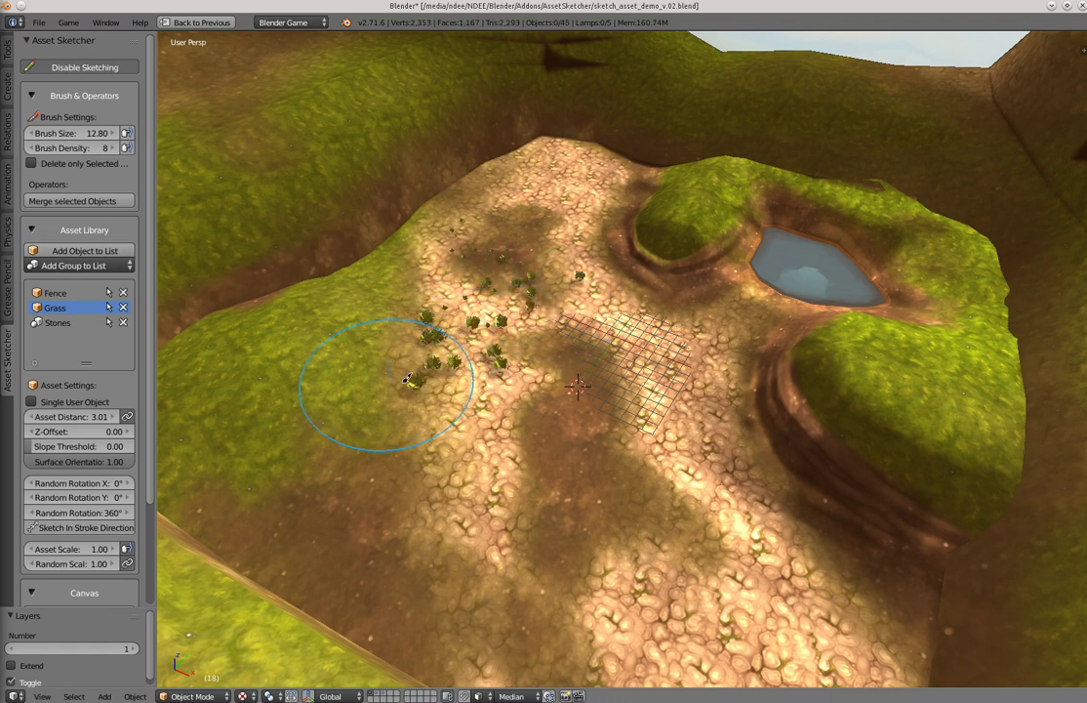
mouse_move(513, 396)
mouse_down()
mouse_move(410, 467)
mouse_move(368, 474)
mouse_move(328, 336)
mouse_move(337, 278)
mouse_move(415, 230)
mouse_move(469, 235)
mouse_up()
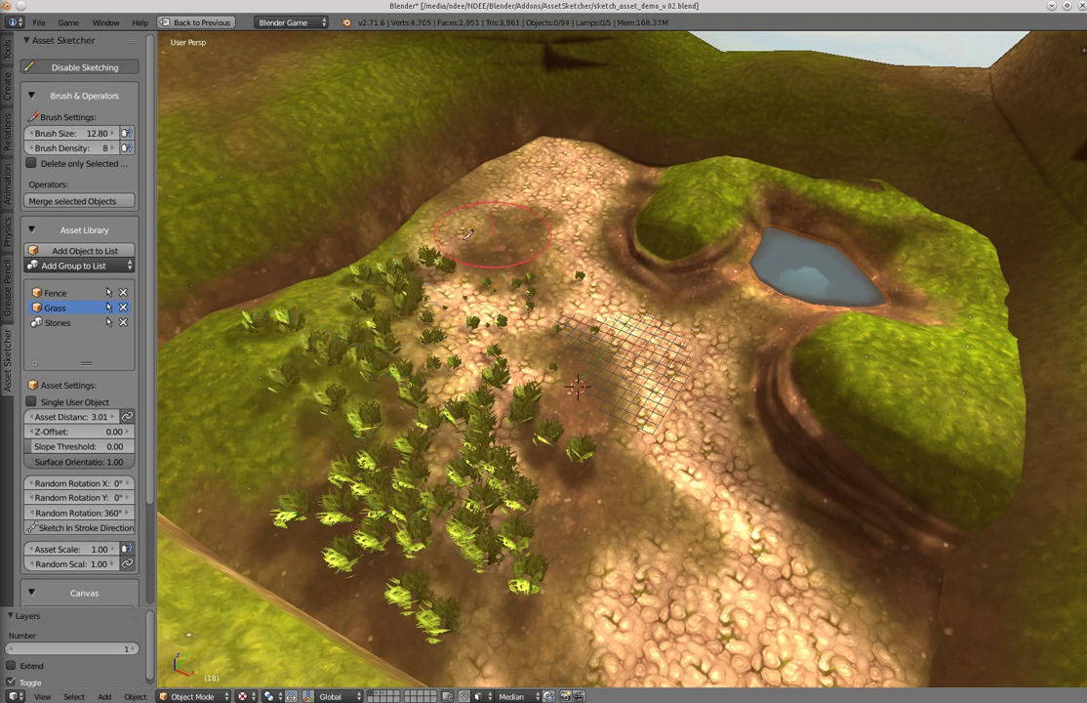
mouse_move(293, 303)
ctrl+mouse_down()
mouse_move(361, 322)
mouse_move(419, 410)
mouse_move(504, 332)
ctrl+mouse_up()
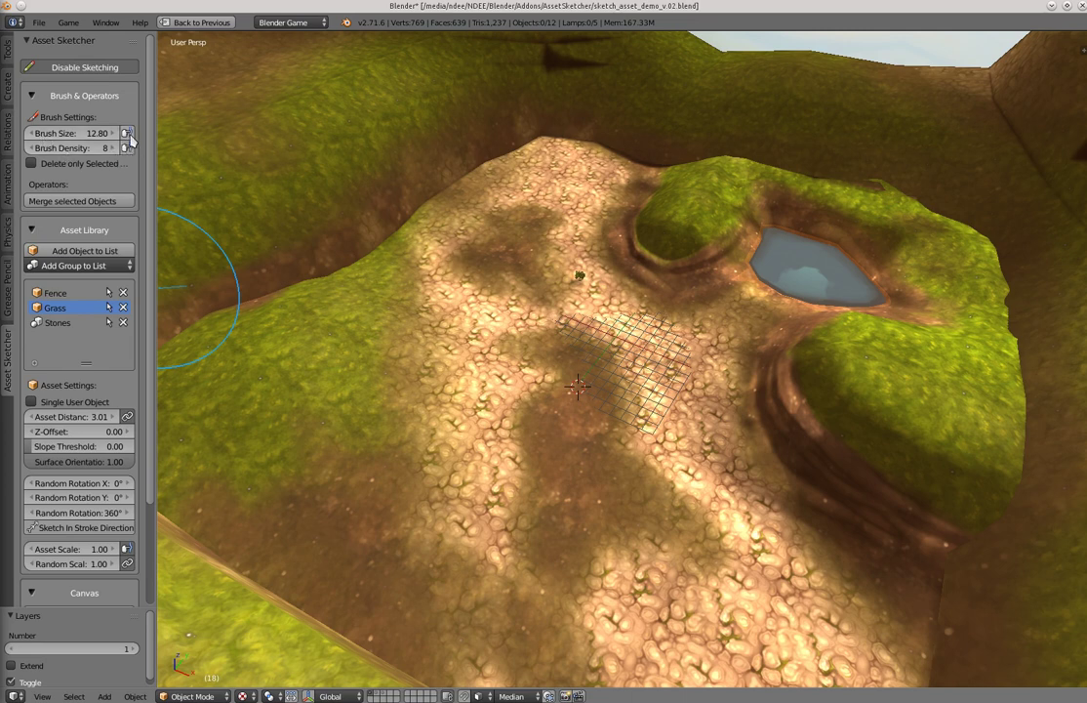
Paint two more grass strokes down the path with varying pen pressure, erasing each one
mouse_move(502, 236)
mouse_down()
mouse_move(498, 250)
mouse_move(539, 312)
mouse_move(488, 379)
mouse_move(522, 457)
mouse_move(434, 512)
mouse_up()
mouse_move(478, 268)
ctrl+mouse_down()
mouse_move(522, 560)
mouse_move(583, 389)
ctrl+mouse_up()
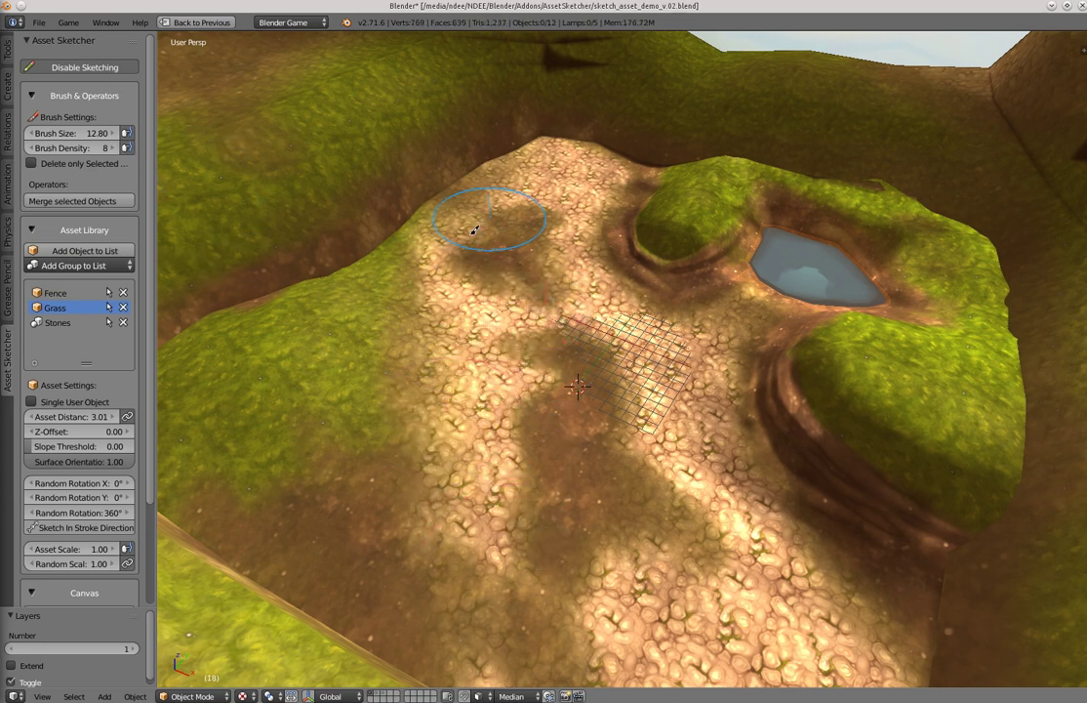
mouse_move(497, 220)
mouse_down()
mouse_move(498, 343)
mouse_move(529, 432)
mouse_move(579, 464)
mouse_move(517, 503)
mouse_move(520, 563)
mouse_move(403, 433)
mouse_up()
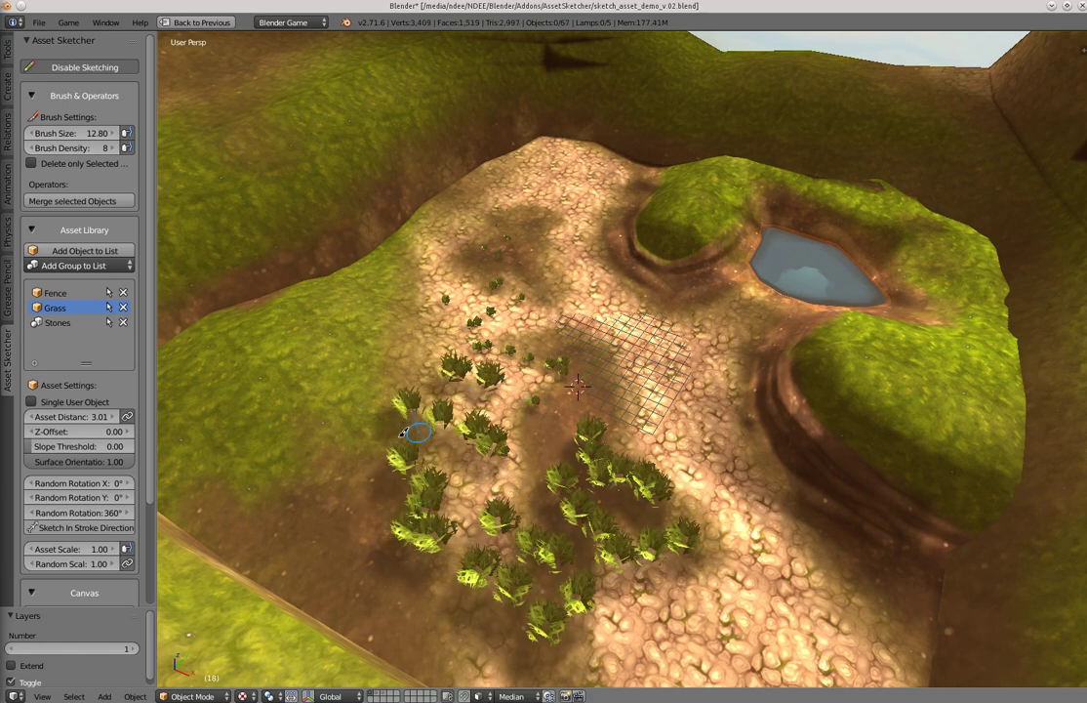
mouse_move(421, 390)
ctrl+mouse_down()
mouse_move(578, 502)
mouse_move(496, 300)
ctrl+mouse_up()
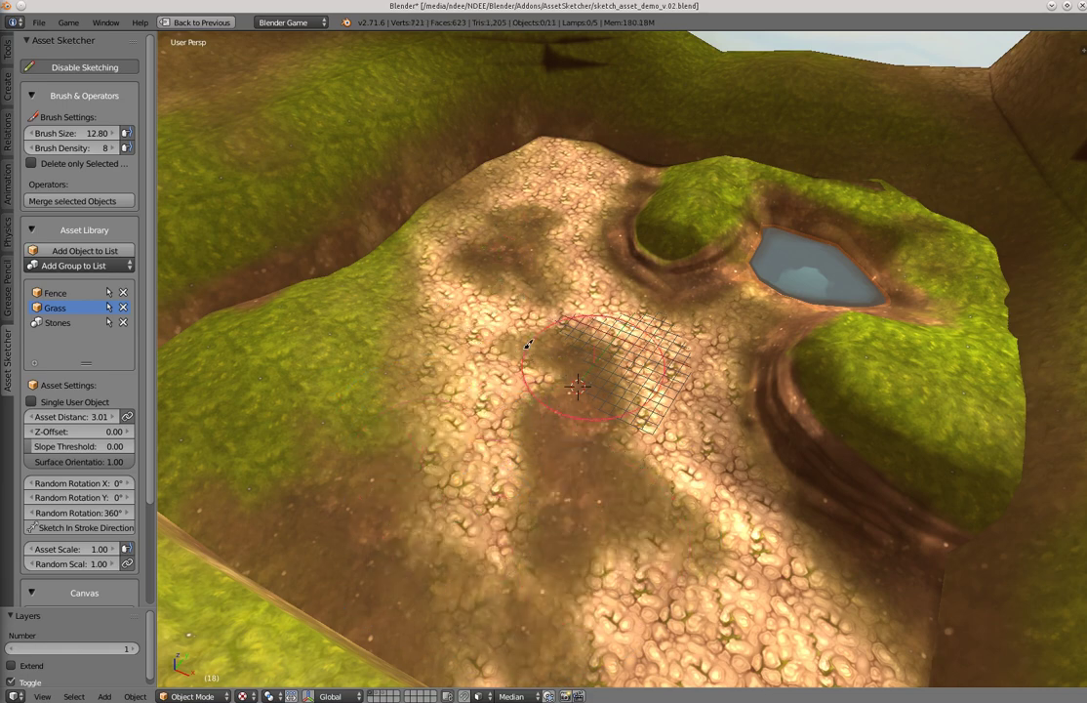
Paint grass across the steep bank up to the upper hillside and erase the clumps around the steep part
mouse_move(447, 346)
middle_down()
mouse_move(449, 279)
mouse_move(454, 317)
middle_up()
shift+middle_drag(443, 265, 470, 281)
mouse_move(572, 217)
mouse_down()
mouse_move(376, 298)
mouse_move(312, 273)
mouse_move(273, 195)
mouse_up()
mouse_move(273, 195)
middle_down()
mouse_move(475, 223)
mouse_move(435, 237)
mouse_move(480, 208)
middle_up()
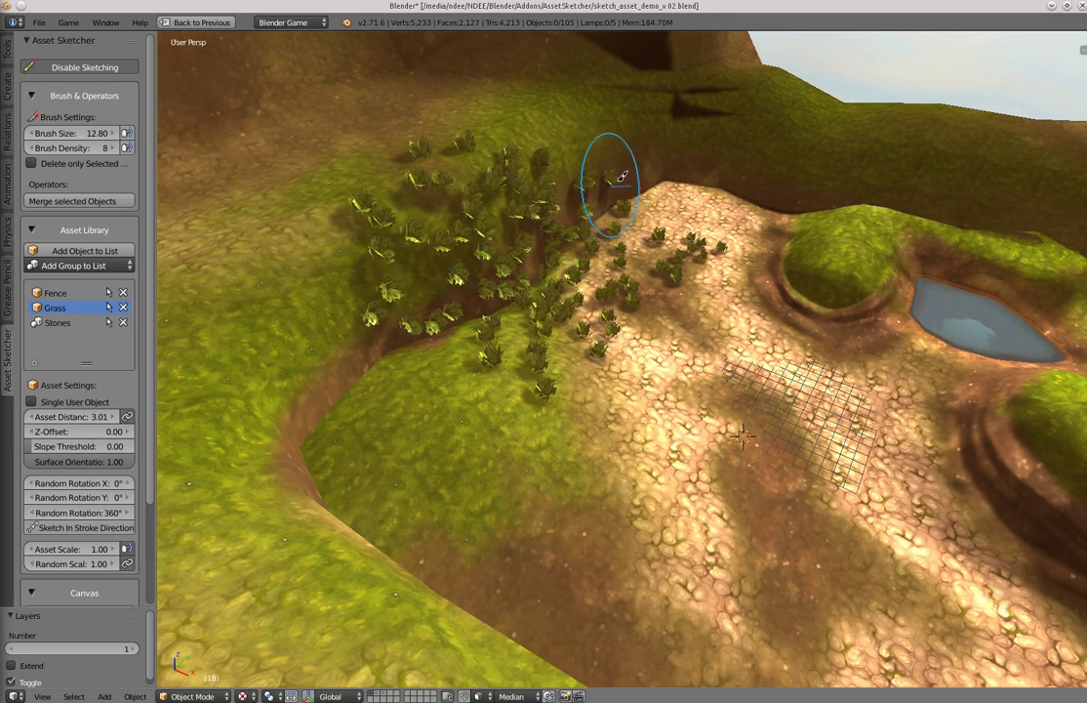
ctrl+drag(619, 174, 353, 303)
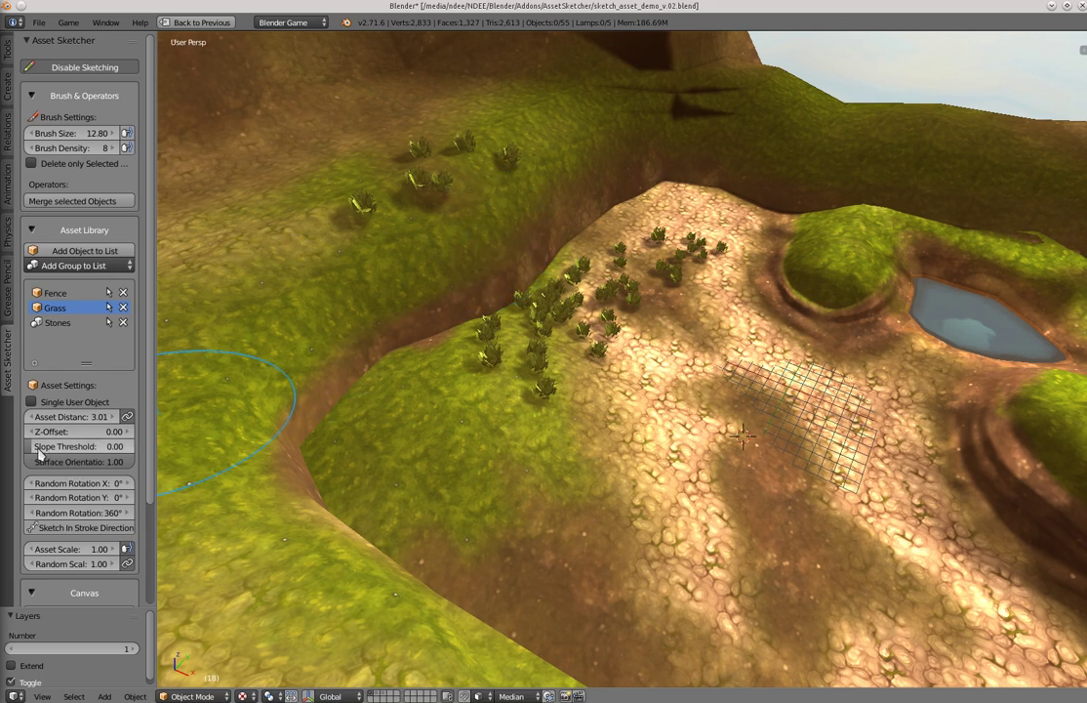
Try a Grass slope threshold of 0.60 by painting grass over the steep bank and both hillsides
mouse_move(41, 452)
mouse_down()
mouse_move(123, 452)
mouse_move(104, 451)
mouse_up()
mouse_move(547, 142)
mouse_down()
mouse_move(408, 166)
mouse_move(437, 165)
mouse_move(544, 218)
mouse_move(553, 332)
mouse_move(574, 291)
mouse_up()
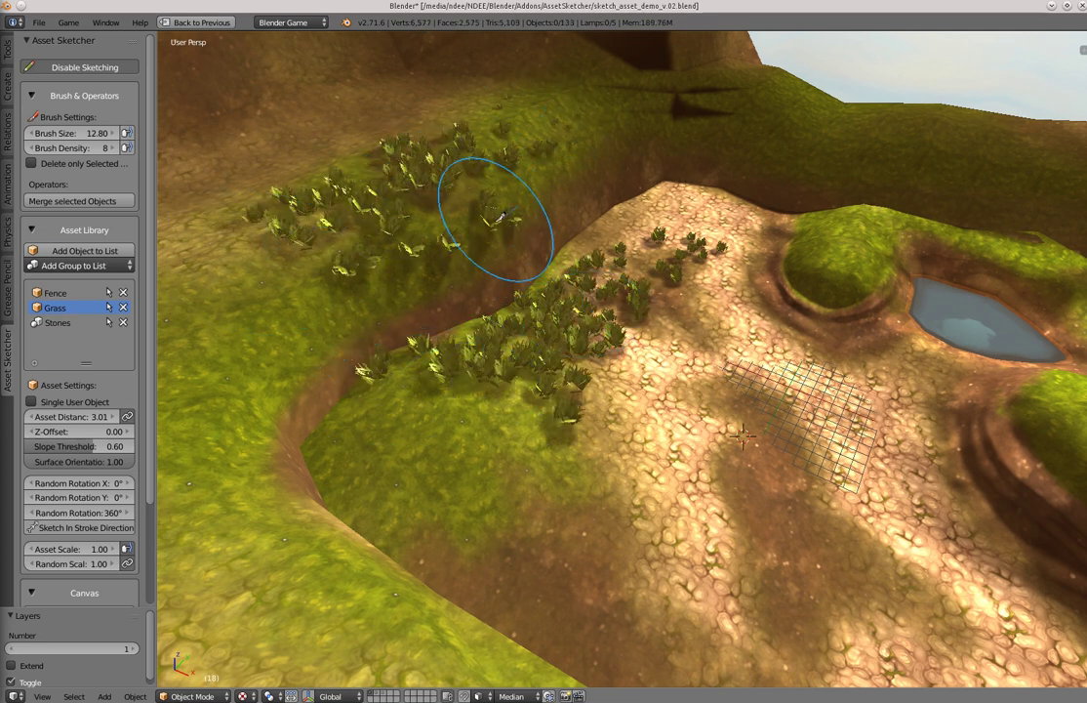
Set the Grass slope threshold to 0.70 and repaint the bank area as a test, clearing the grass before and after
drag(104, 452, 115, 452)
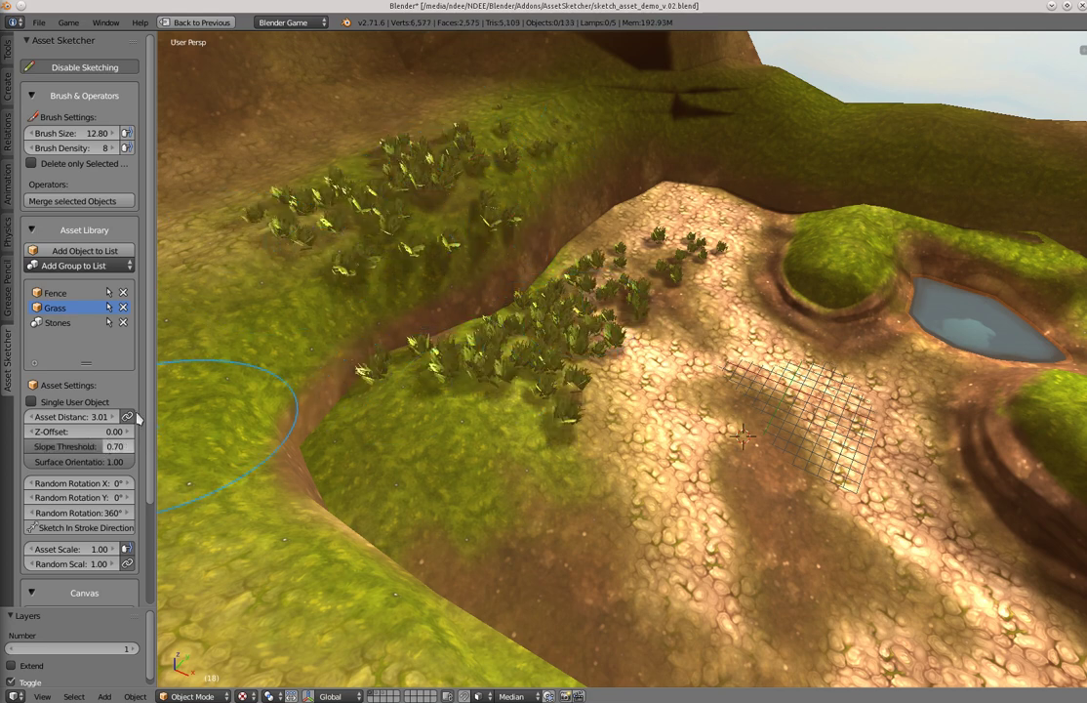
mouse_move(527, 181)
ctrl+mouse_down()
mouse_move(332, 215)
mouse_move(630, 291)
mouse_move(376, 356)
ctrl+mouse_up()
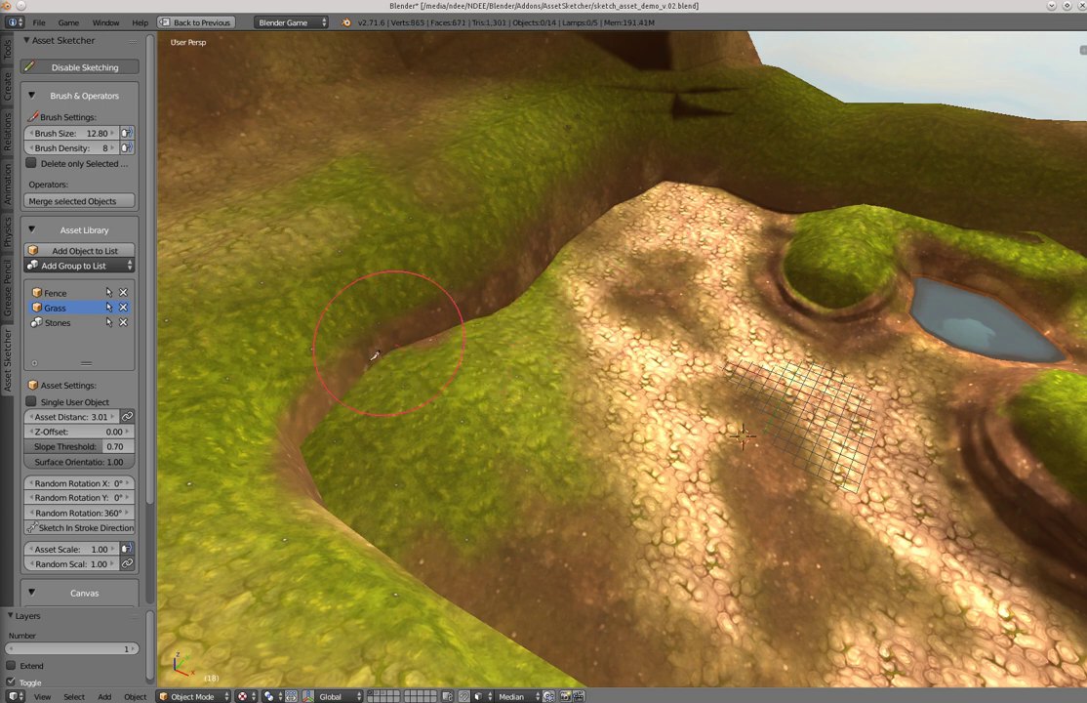
mouse_move(437, 150)
mouse_down()
mouse_move(338, 216)
mouse_move(352, 215)
mouse_move(496, 353)
mouse_move(566, 465)
mouse_move(610, 322)
mouse_move(469, 330)
mouse_up()
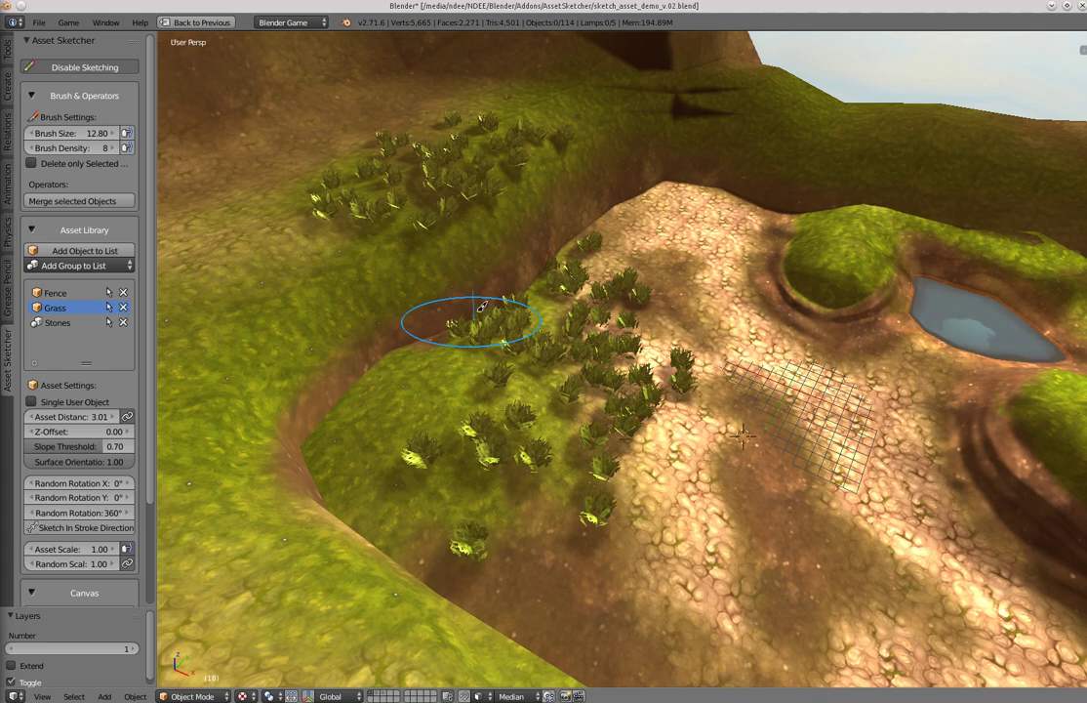
middle_drag(468, 330, 512, 314)
mouse_move(381, 216)
ctrl+mouse_down()
mouse_move(364, 206)
mouse_move(539, 85)
mouse_move(449, 522)
mouse_move(713, 272)
ctrl+mouse_up()
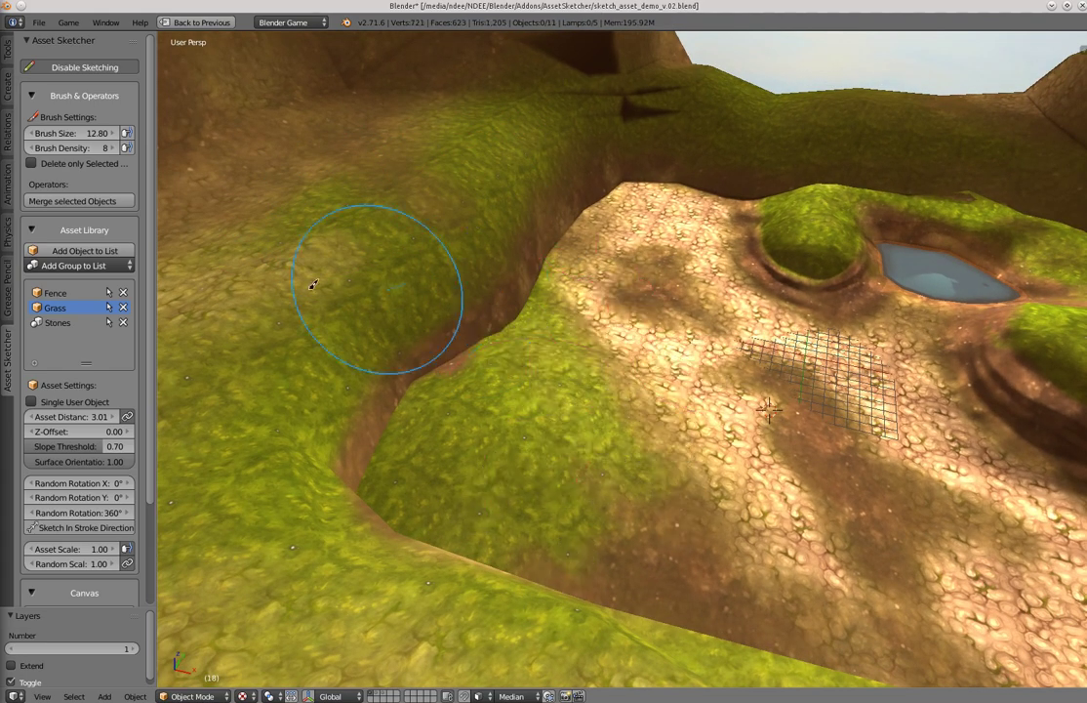
Make Stones the active asset and paint stones over the path and the lower hillside
click(51, 322)
middle_drag(614, 290, 642, 290)
mouse_move(643, 290)
mouse_down()
mouse_move(618, 388)
mouse_move(510, 401)
mouse_move(643, 383)
mouse_up()
middle_drag(643, 384, 605, 390)
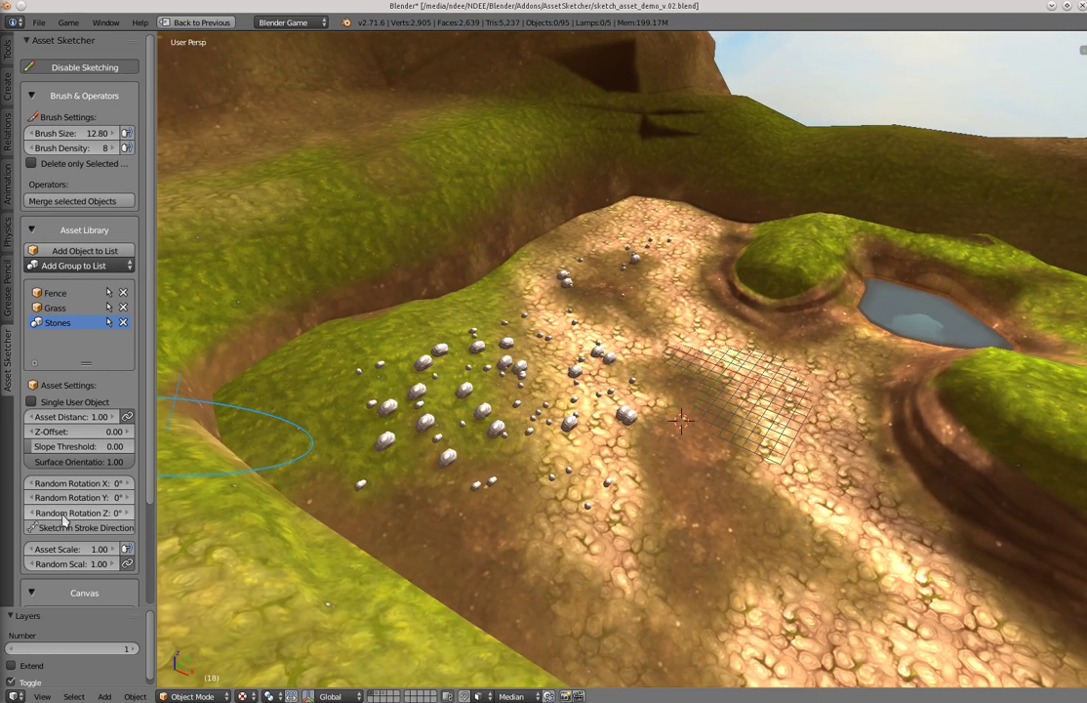
Set the Stones random Z rotation to 360°, paint more stones and enable pen pressure for their asset scale
drag(64, 514, 280, 533)
mouse_move(668, 459)
mouse_down()
mouse_move(720, 432)
mouse_move(436, 449)
mouse_up()
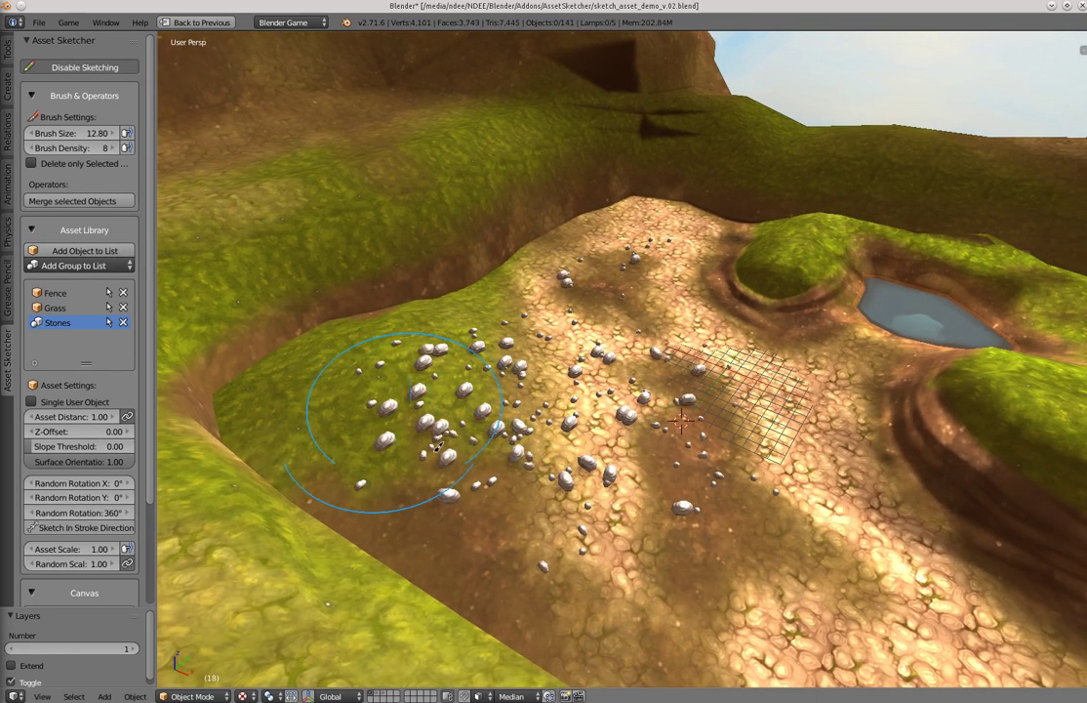
click(127, 549)
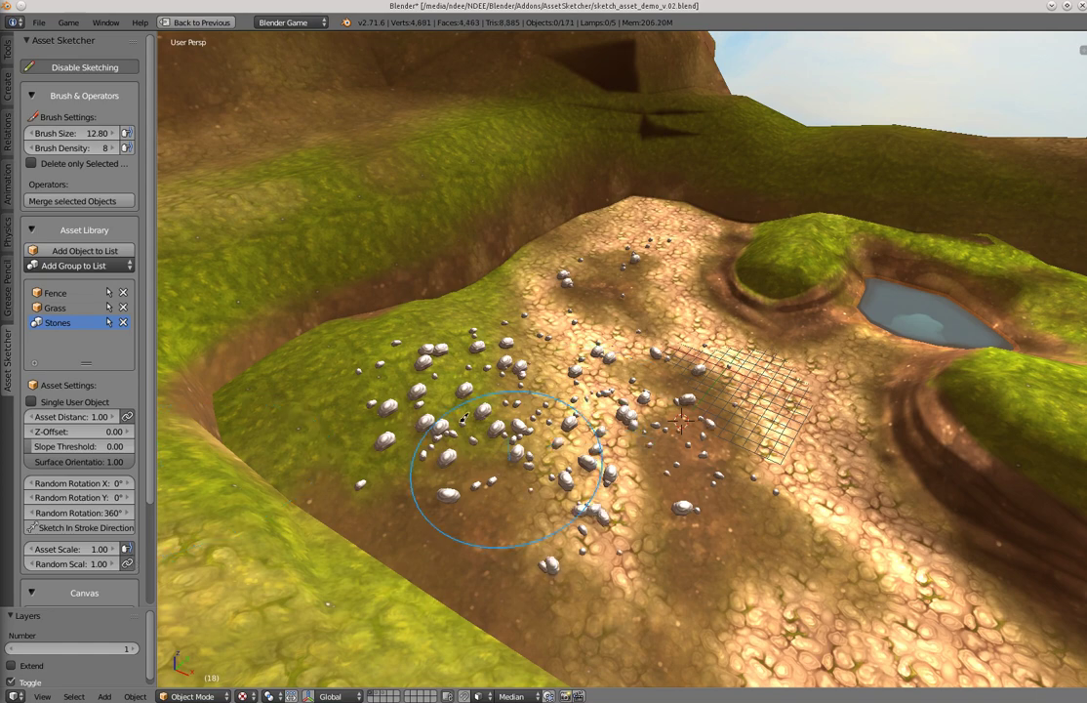
Erase the test stones and repaint stones of varying size across the path and lower hillside
mouse_move(420, 410)
ctrl+mouse_down()
mouse_move(480, 451)
mouse_move(591, 310)
mouse_move(549, 264)
ctrl+mouse_up()
ctrl+drag(485, 349, 646, 259)
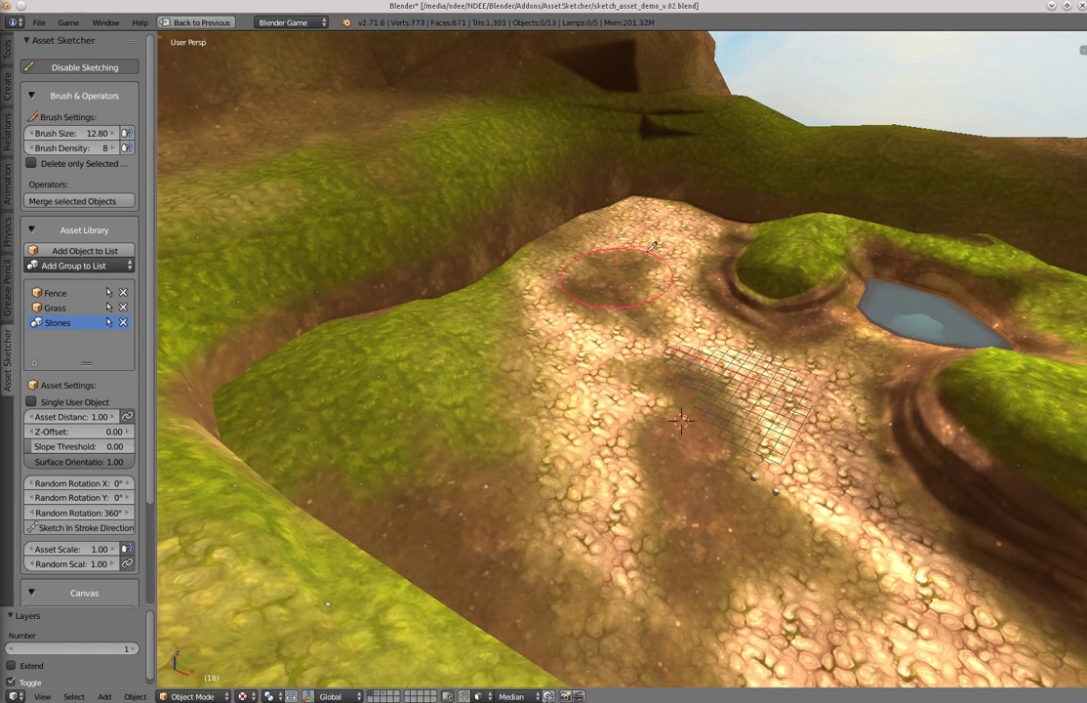
mouse_move(621, 291)
middle_down()
mouse_move(637, 312)
mouse_move(688, 332)
mouse_move(563, 327)
middle_up()
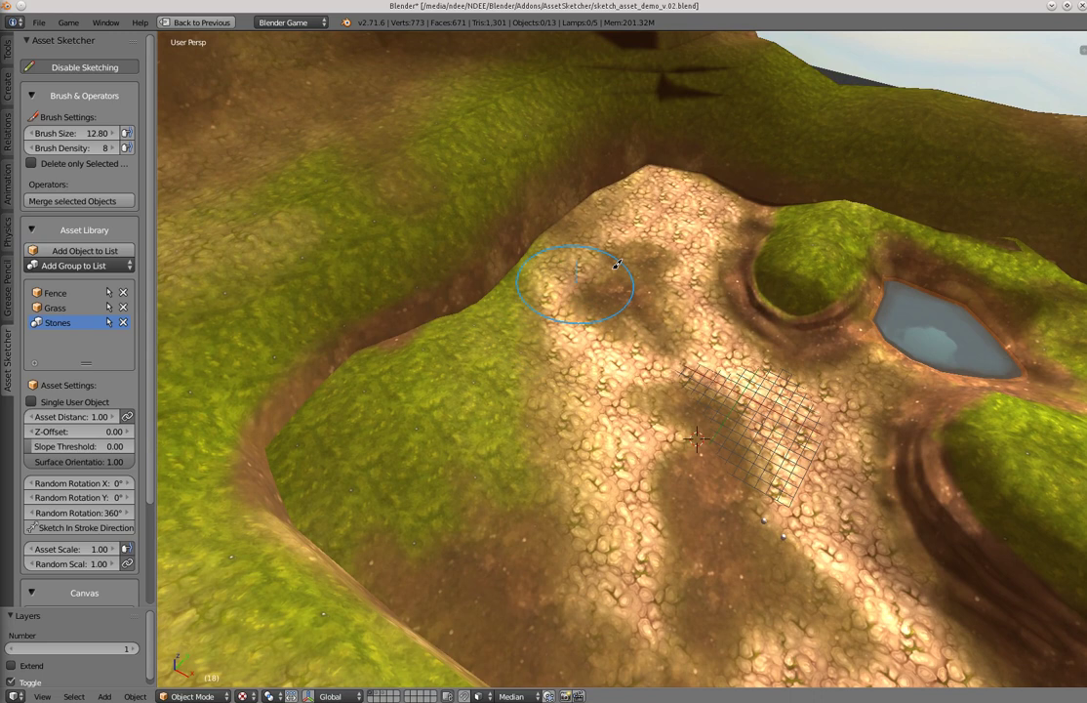
mouse_move(578, 284)
mouse_down()
mouse_move(515, 464)
mouse_move(787, 427)
mouse_move(649, 273)
mouse_up()
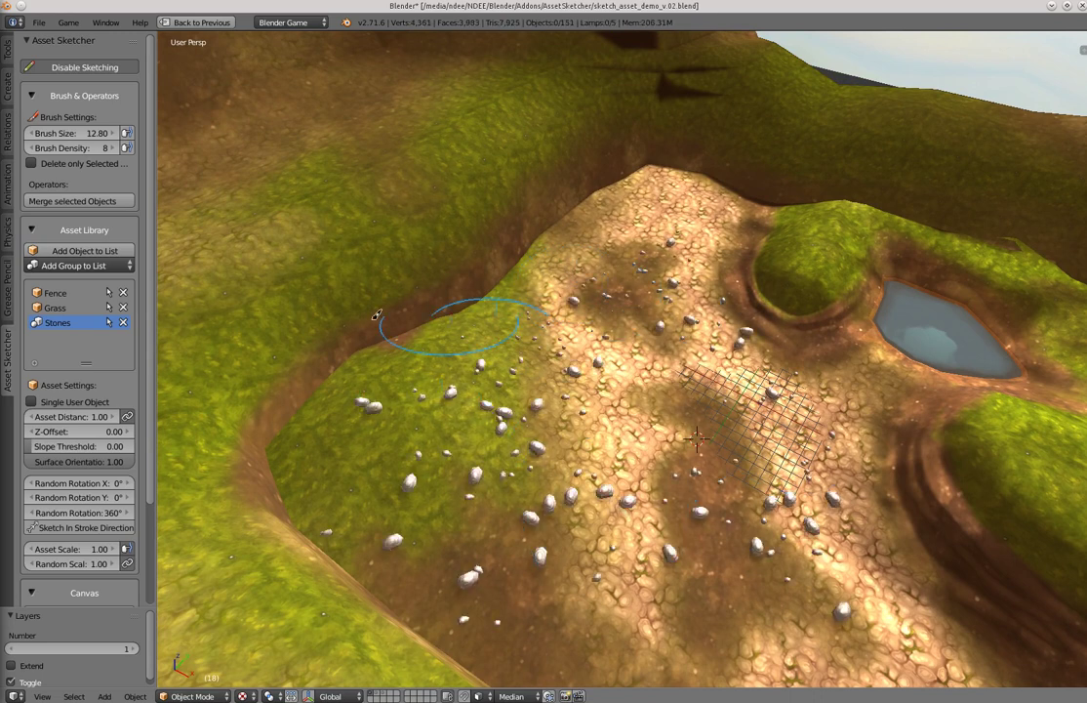
Paint grass along the path's edge and over the upper hillside, using the Grass asset
click(55, 307)
mouse_move(449, 304)
mouse_down()
mouse_move(440, 313)
mouse_move(220, 241)
mouse_move(318, 133)
mouse_move(230, 156)
mouse_up()
Paint a curved fence along the upper hillside with the Fence asset and a 0.10 brush
click(65, 295)
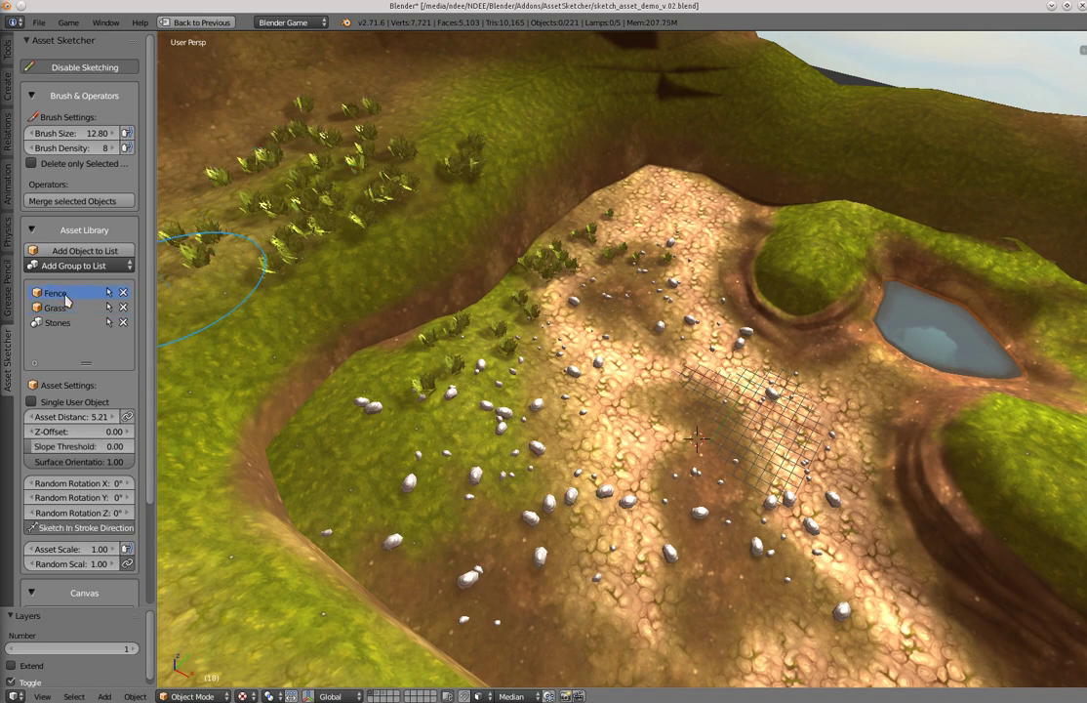
shift+middle_drag(244, 282, 486, 268)
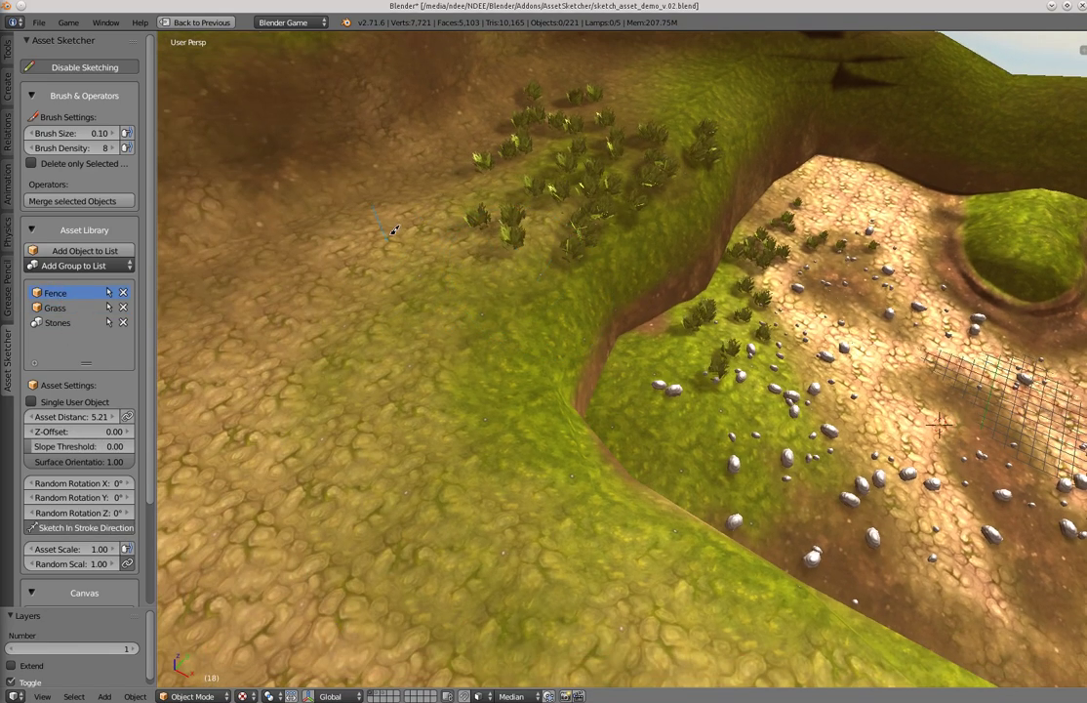
mouse_move(419, 201)
mouse_down()
mouse_move(328, 311)
mouse_move(383, 637)
mouse_move(463, 674)
mouse_up()
mouse_move(400, 455)
middle_down()
mouse_move(382, 410)
mouse_move(403, 273)
mouse_move(432, 270)
middle_up()
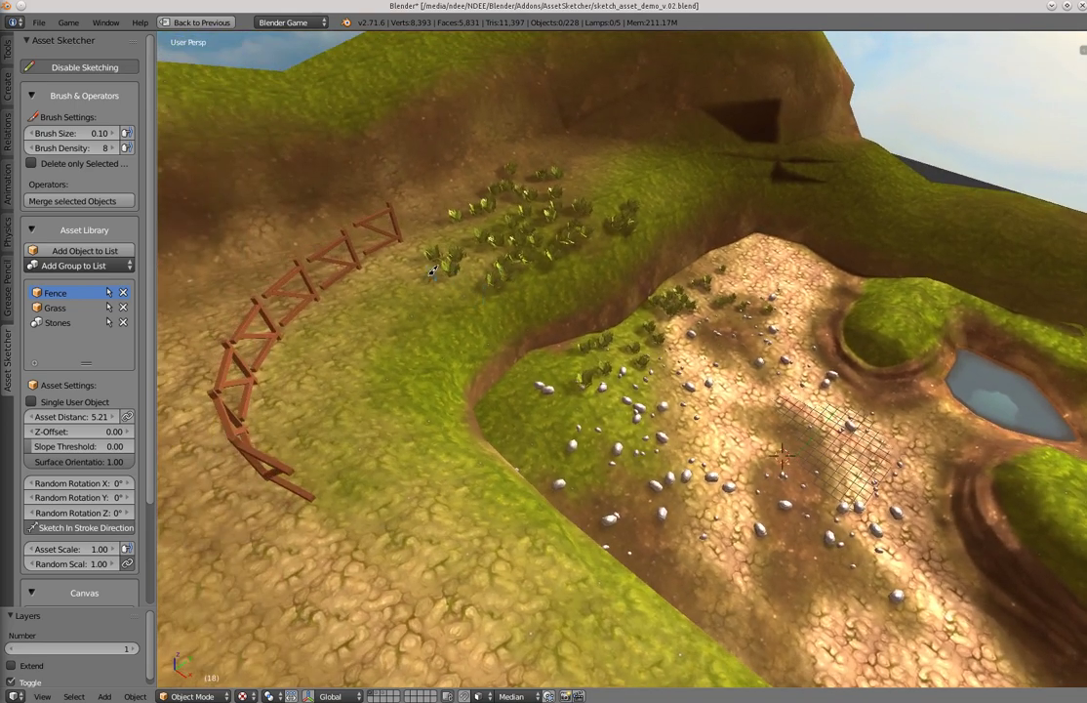
middle_drag(500, 274, 494, 275)
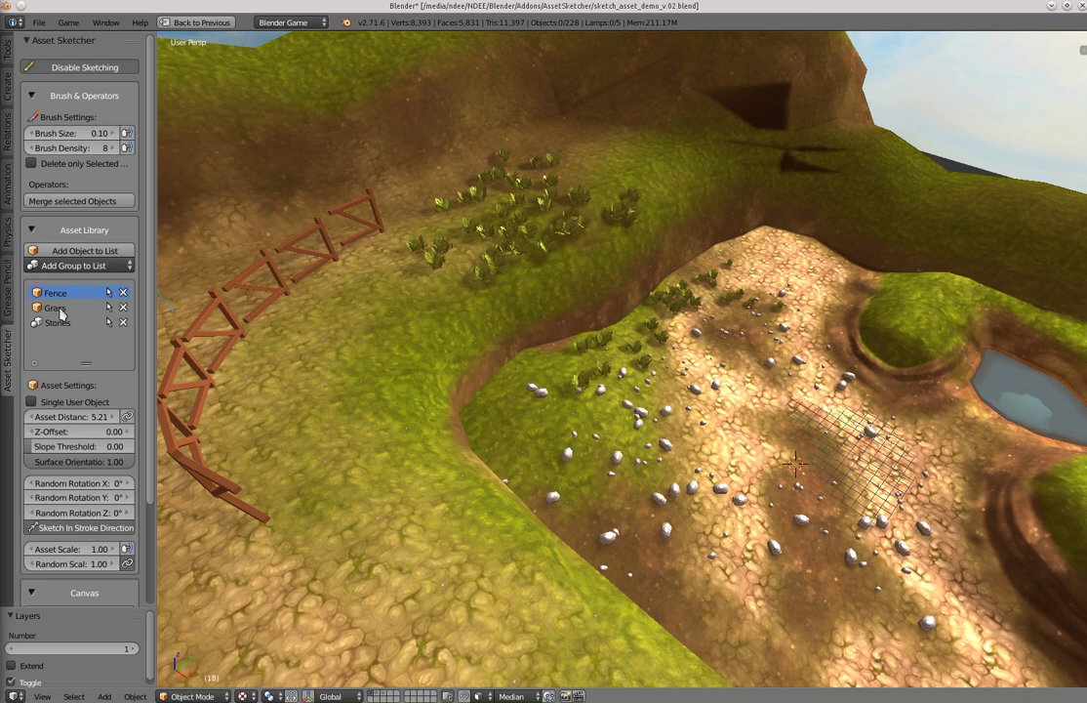
Switch the active library asset to Grass, Stones, Grass again and back to Fence
click(56, 309)
click(58, 323)
click(57, 309)
click(59, 294)
Pick the active asset directly from painted instances in the scene: Grass, Stones and finally Fence
alt+click(607, 337)
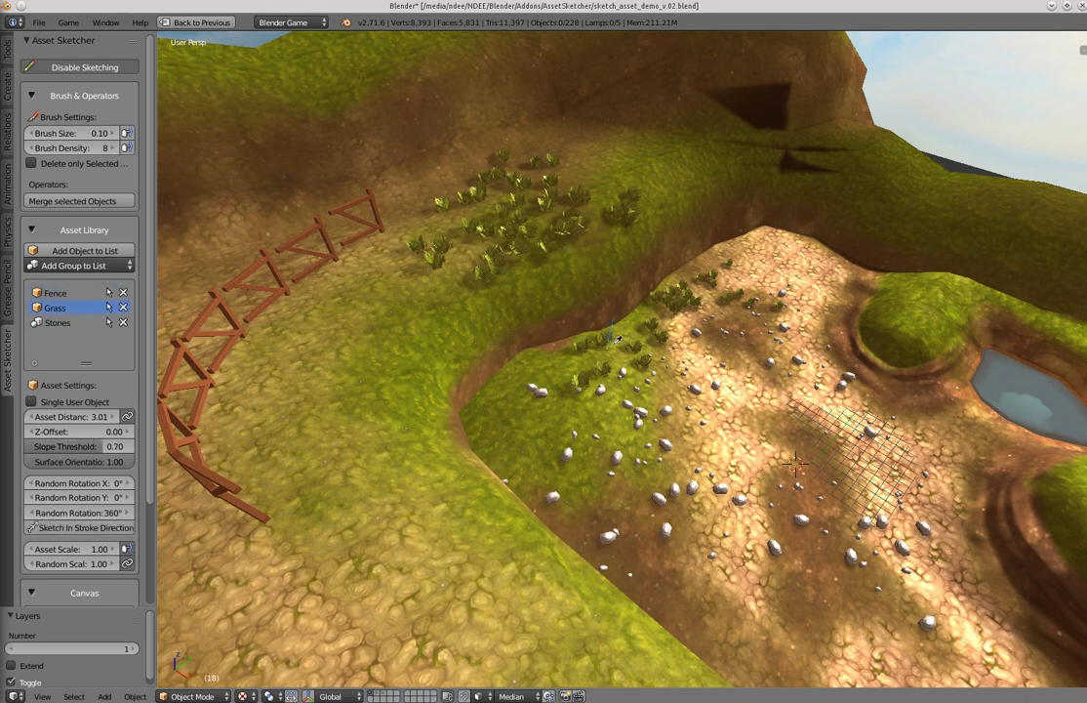
middle_drag(521, 420, 580, 322)
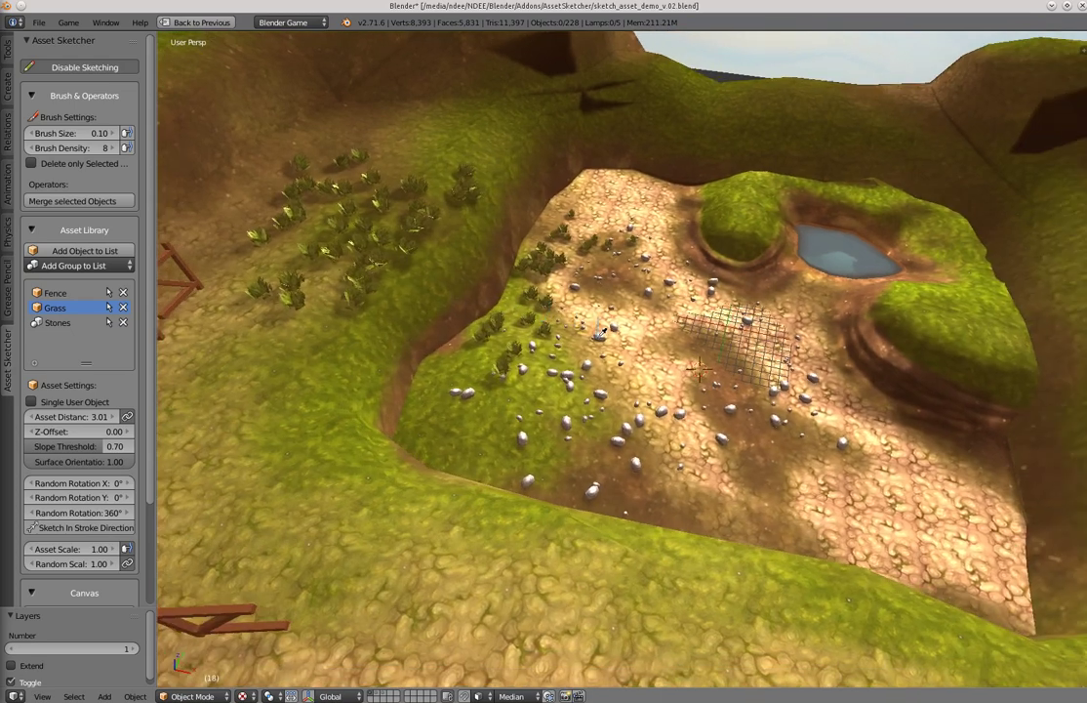
alt+click(597, 338)
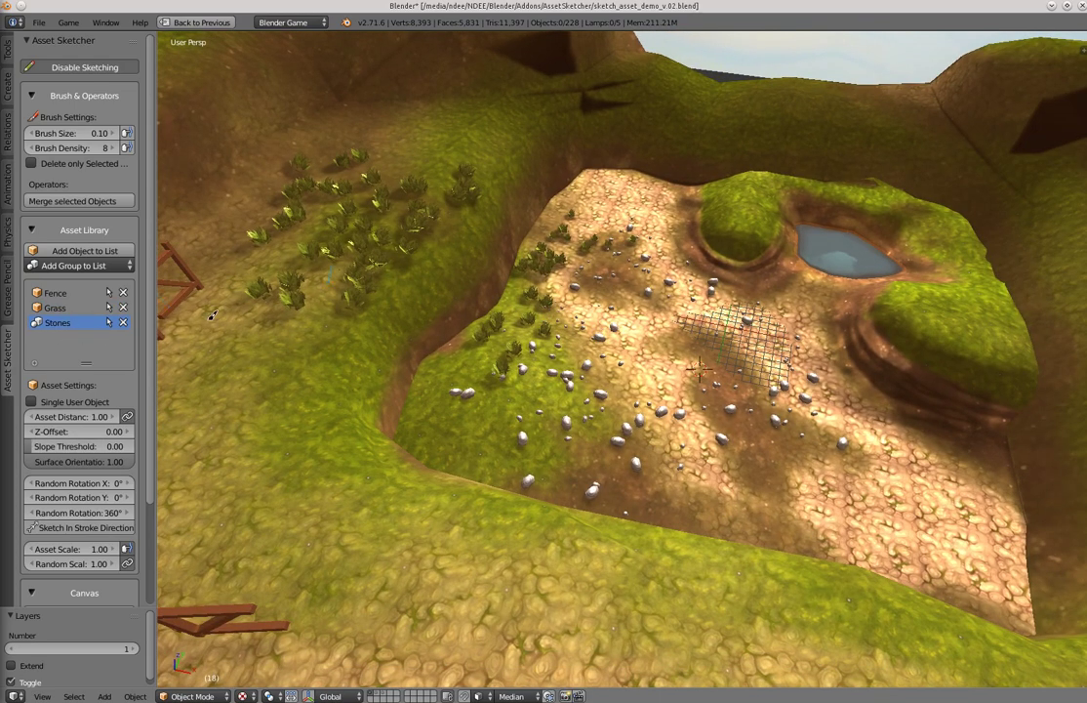
middle_drag(212, 315, 267, 290)
alt+click(270, 269)
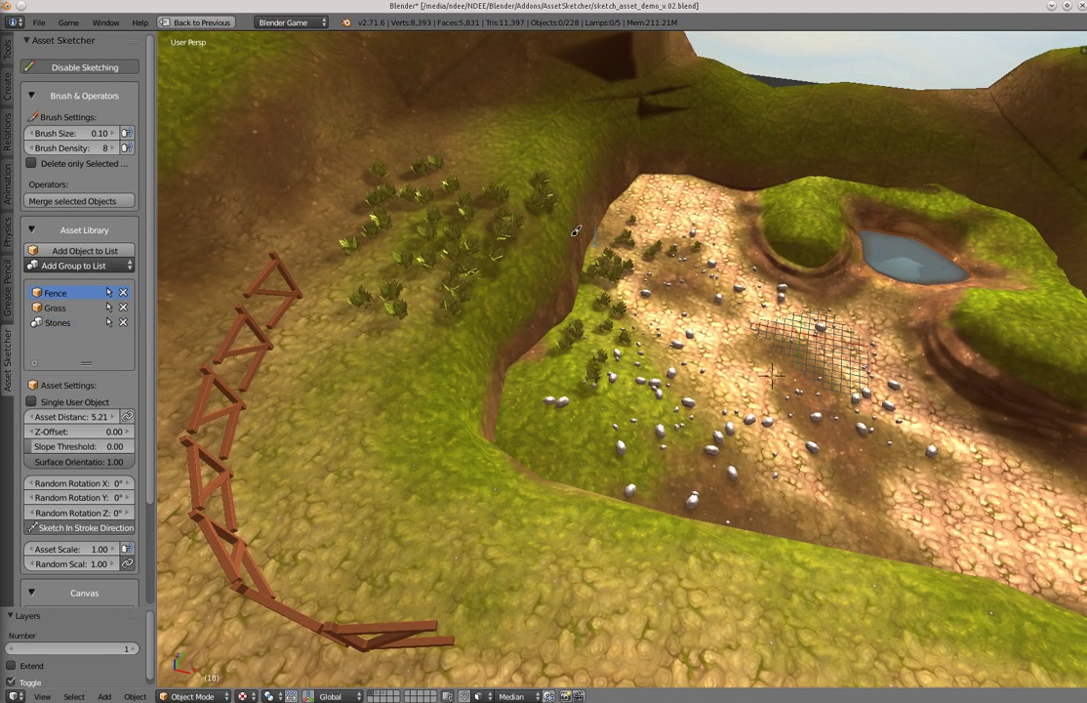
Set the Fence asset's Z-Offset to 5.00 and paint a fence down the upper hillside
middle_drag(576, 231, 569, 268)
scroll(558, 223, up, 2)
mouse_move(451, 268)
middle_down()
mouse_move(418, 262)
mouse_move(446, 256)
middle_up()
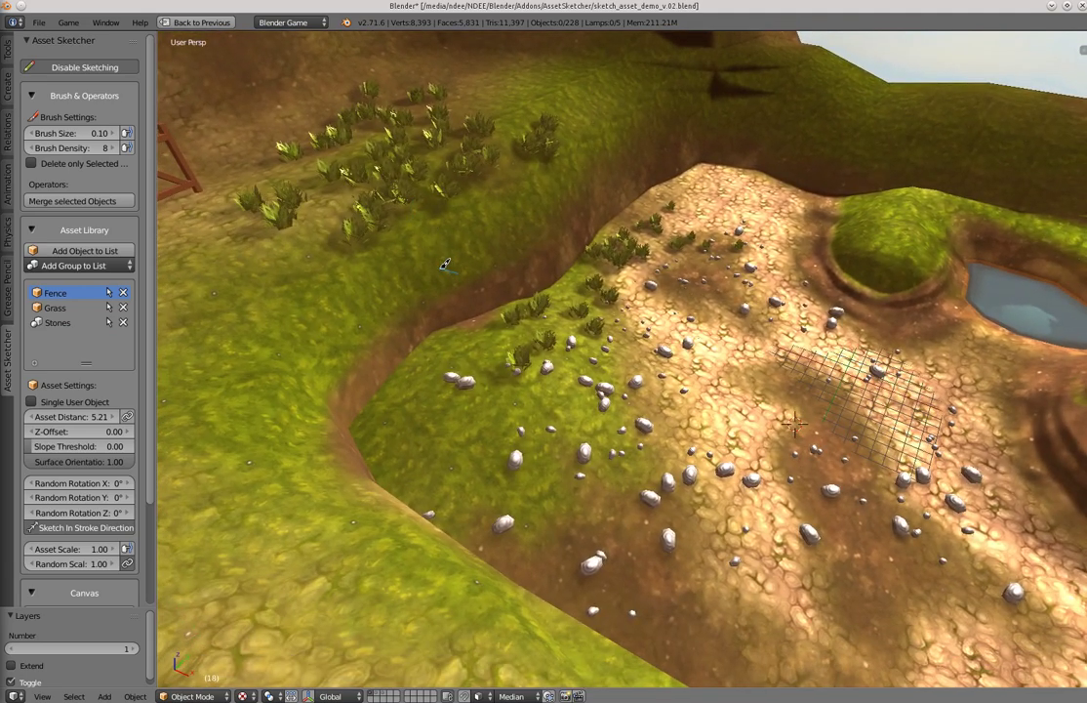
click(494, 285)
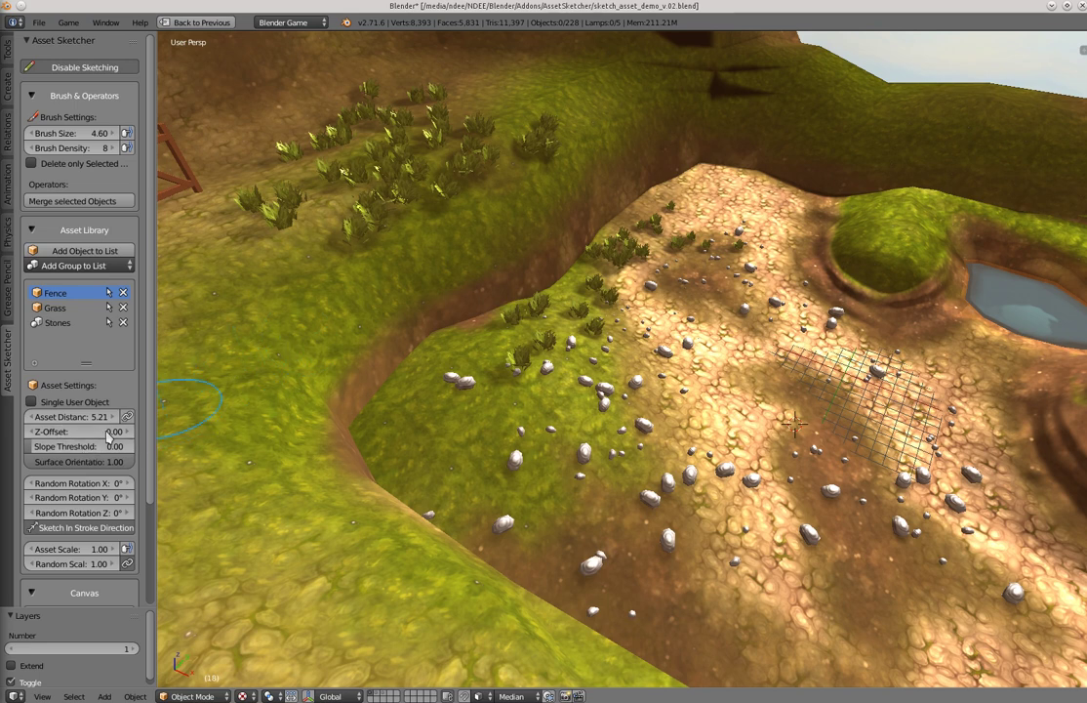
shift+middle_drag(421, 279, 514, 270)
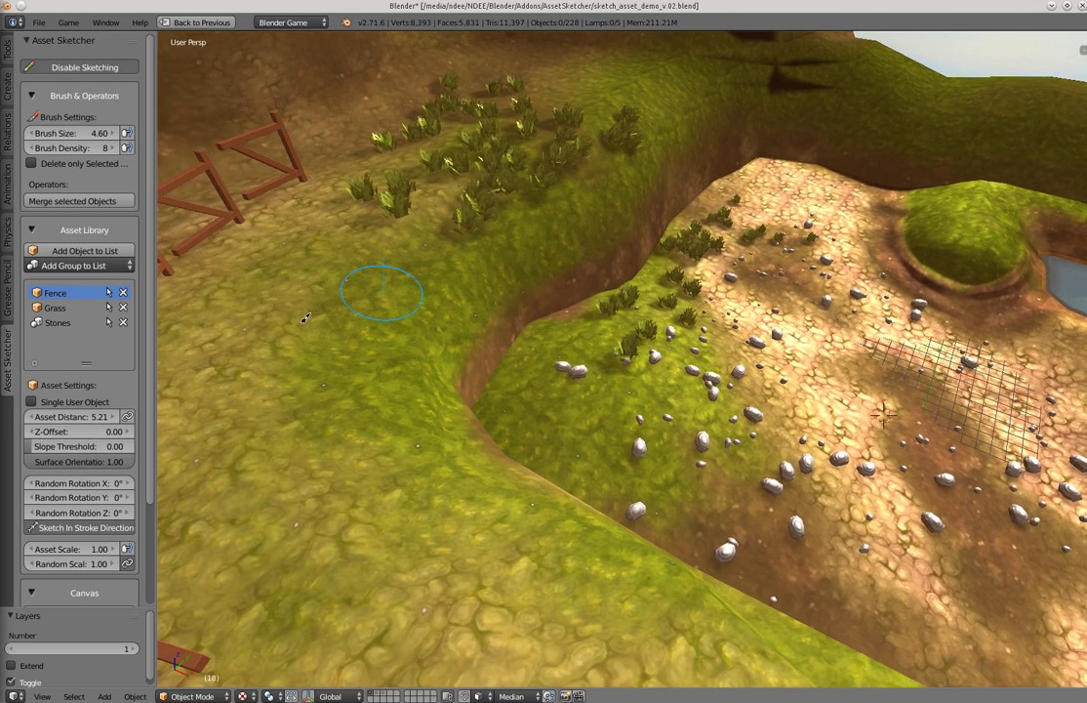
click(70, 432)
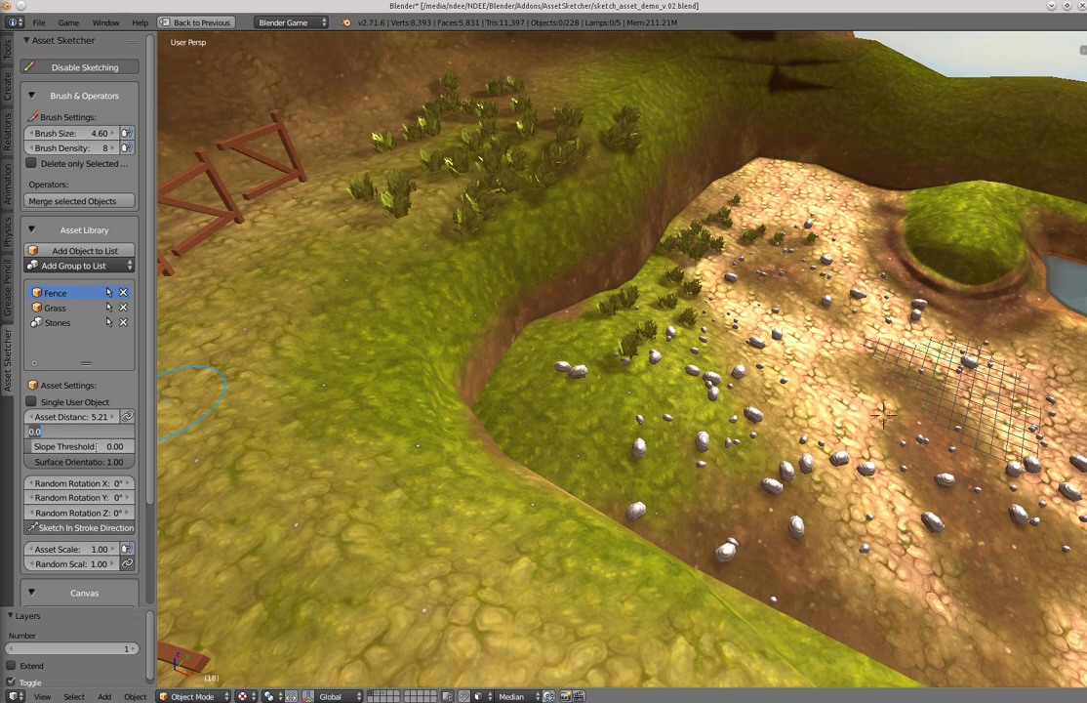
key(Return)
mouse_move(288, 255)
mouse_down()
mouse_move(277, 277)
mouse_move(277, 430)
mouse_move(354, 552)
mouse_move(379, 553)
mouse_up()
Erase all fence pieces from the upper hillside
scroll(361, 383, down, 2)
middle_drag(363, 380, 297, 289)
mouse_move(303, 196)
ctrl+mouse_down()
mouse_move(317, 222)
mouse_move(457, 295)
mouse_move(289, 222)
ctrl+mouse_up()
mouse_move(296, 238)
middle_down()
mouse_move(262, 277)
mouse_move(395, 252)
middle_up()
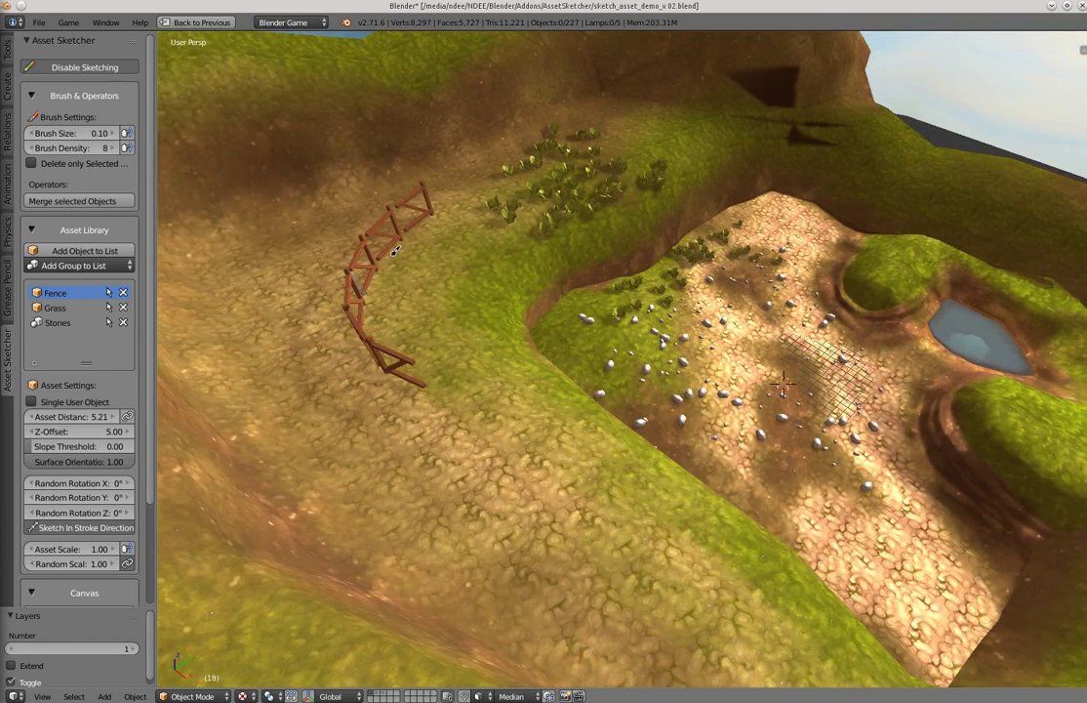
mouse_move(389, 222)
ctrl+mouse_down()
mouse_move(381, 362)
mouse_move(362, 288)
ctrl+mouse_up()
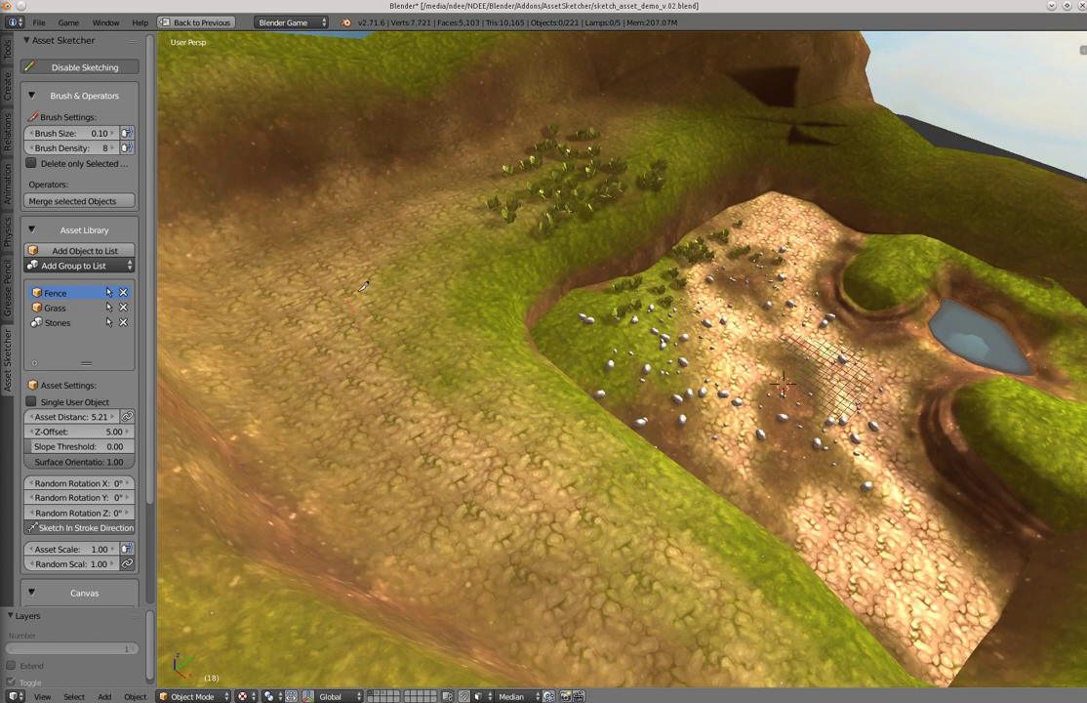
Reset the Fence asset's Z-Offset to 0.00 and paint a long curved fence along the upper hillside with a 0.10 brush
shift+middle_drag(392, 257, 332, 293)
click(83, 430)
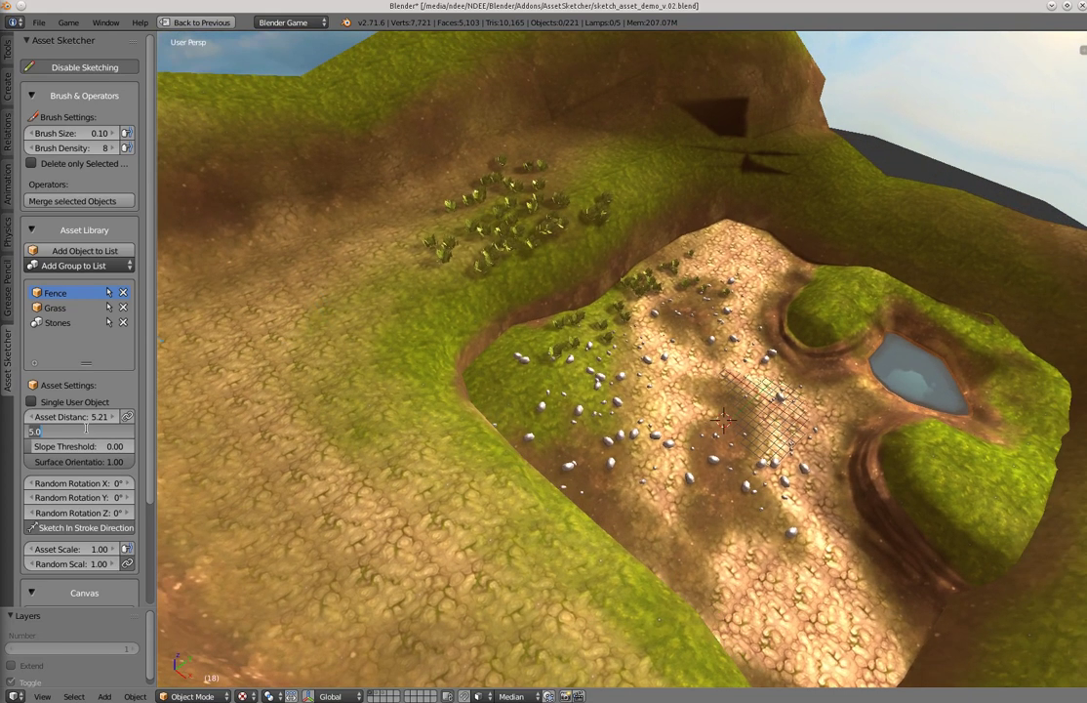
text(0)
key(Return)
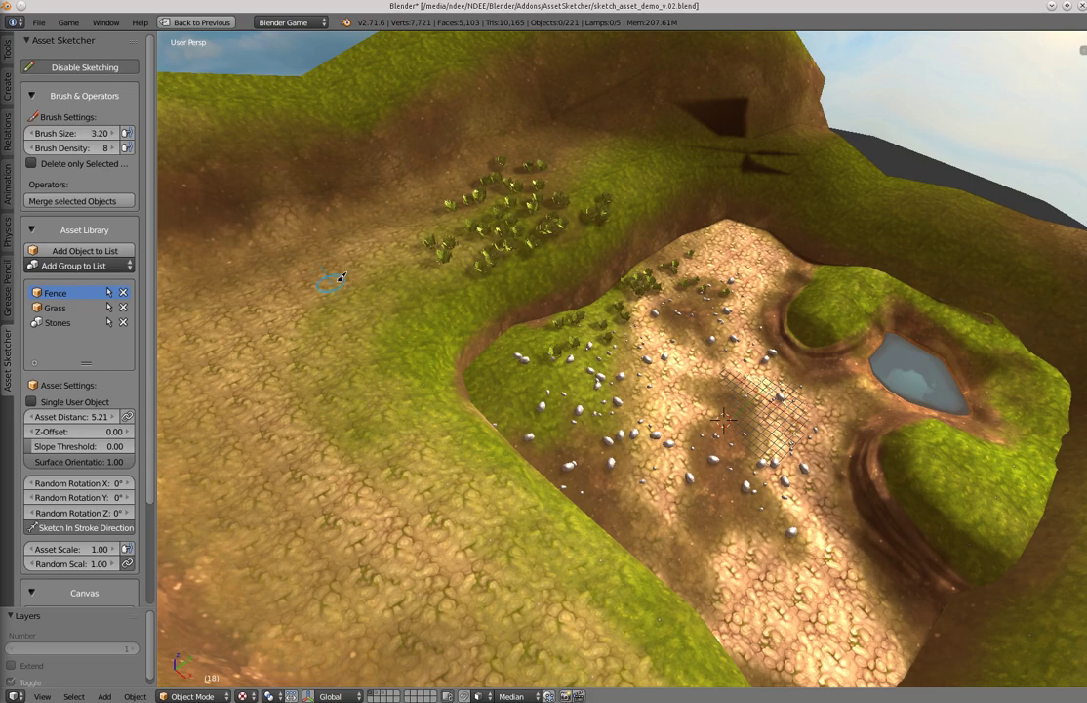
mouse_move(363, 248)
mouse_down()
mouse_move(296, 366)
mouse_move(424, 522)
mouse_move(485, 563)
mouse_up()
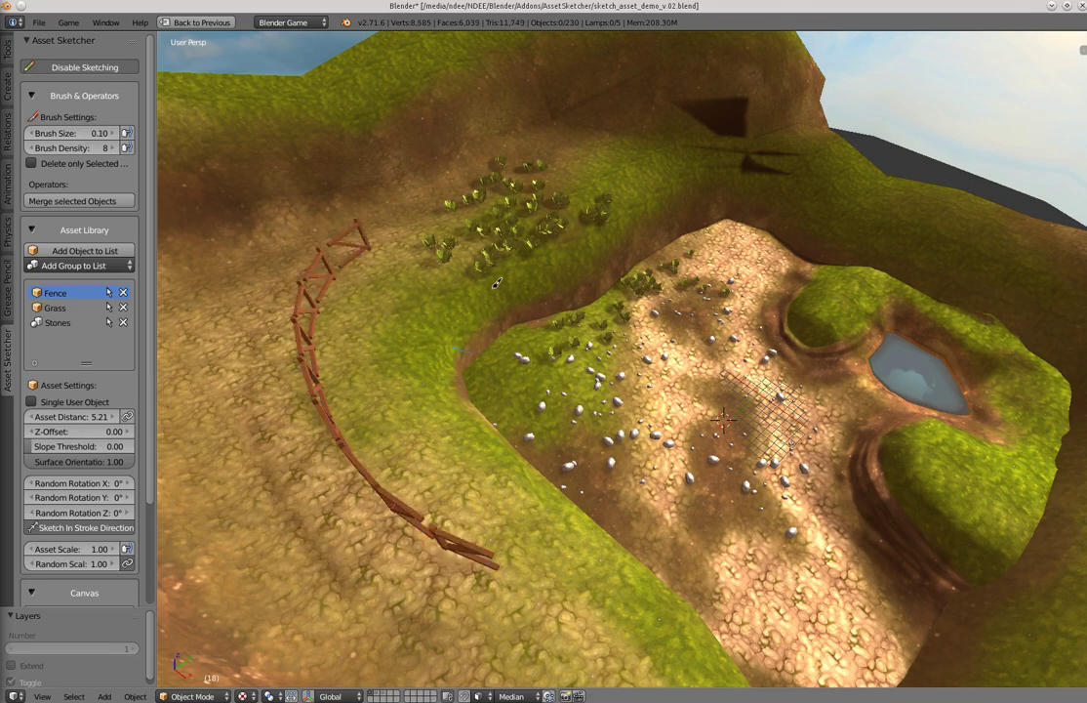
Paint grass among the stones in the lower area with the Grass asset and set the brush size to 10.30
mouse_move(485, 563)
middle_down()
mouse_move(399, 264)
mouse_move(532, 312)
mouse_move(522, 279)
mouse_move(483, 258)
mouse_move(493, 253)
middle_up()
scroll(517, 273, up, 3)
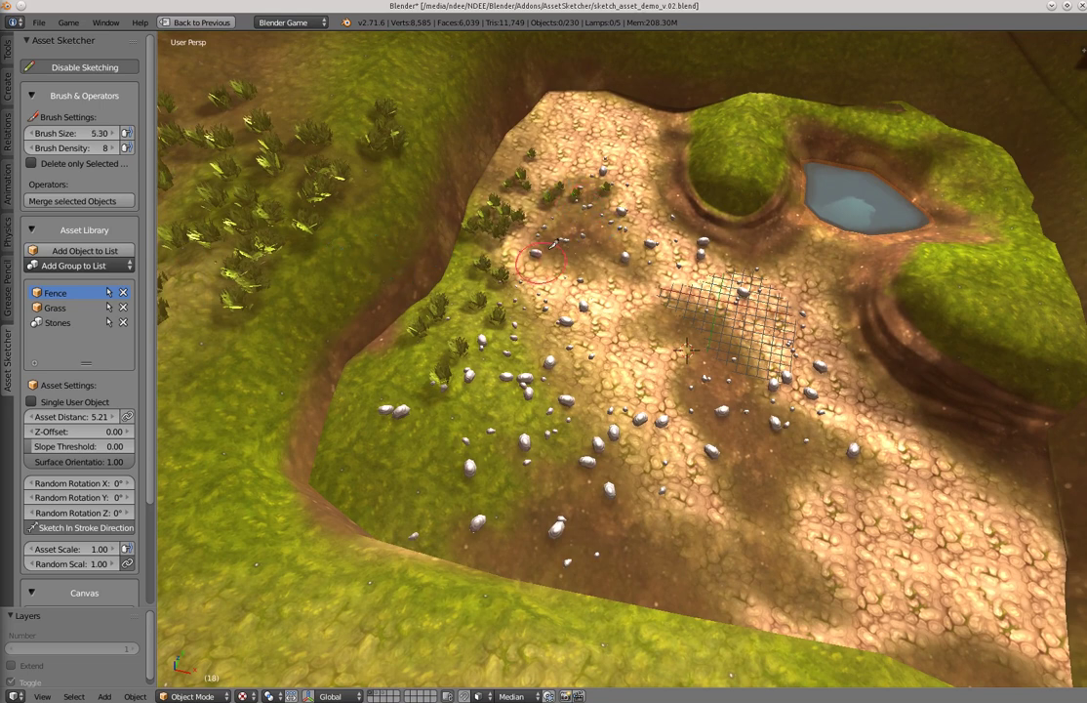
mouse_move(550, 248)
ctrl+mouse_down()
mouse_move(493, 318)
mouse_move(583, 284)
ctrl+mouse_up()
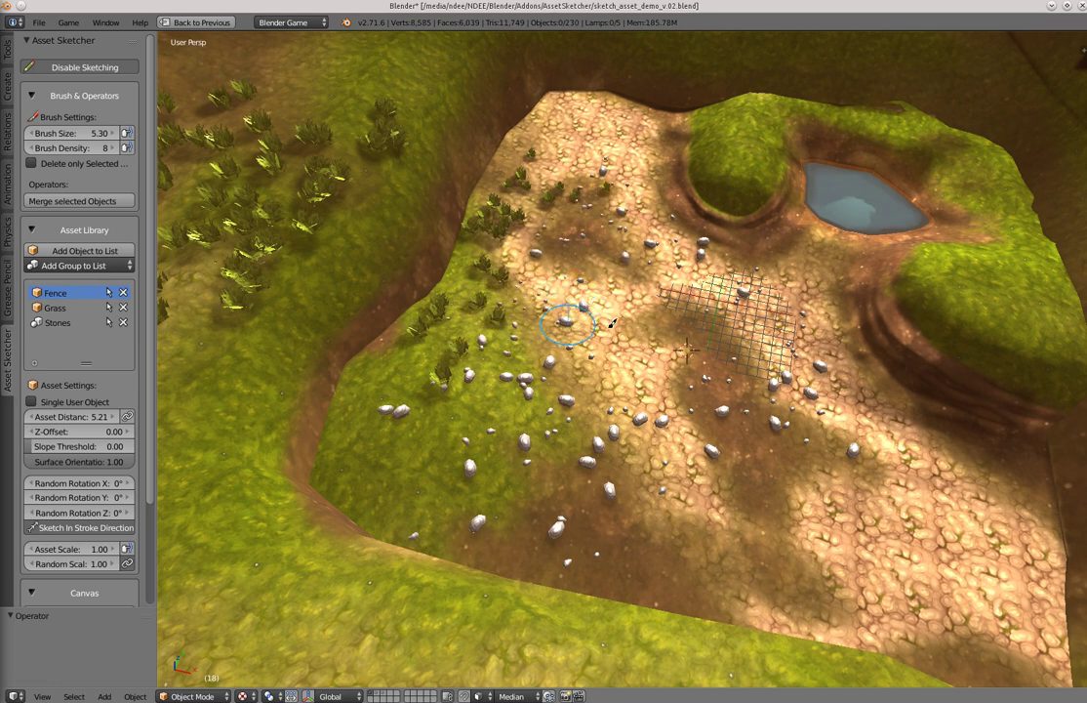
click(39, 308)
mouse_move(583, 303)
mouse_down()
mouse_move(473, 418)
mouse_move(691, 304)
mouse_up()
middle_drag(642, 343, 617, 352)
key(f)
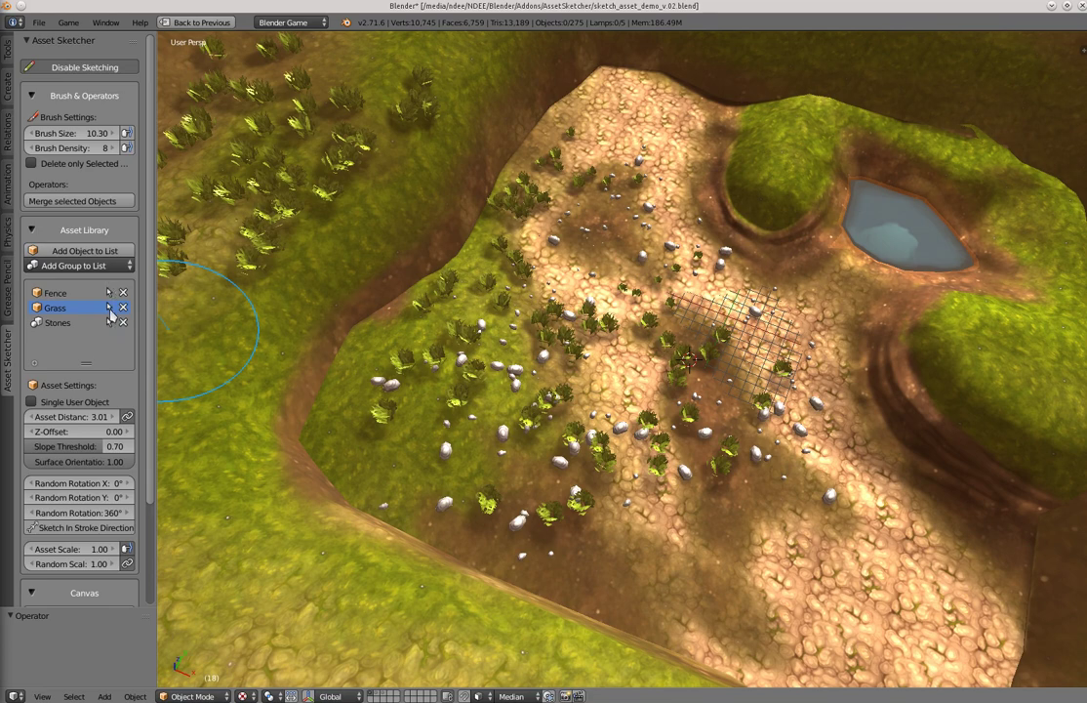
Select all painted Stones instances in the scene and try moving them together
click(109, 323)
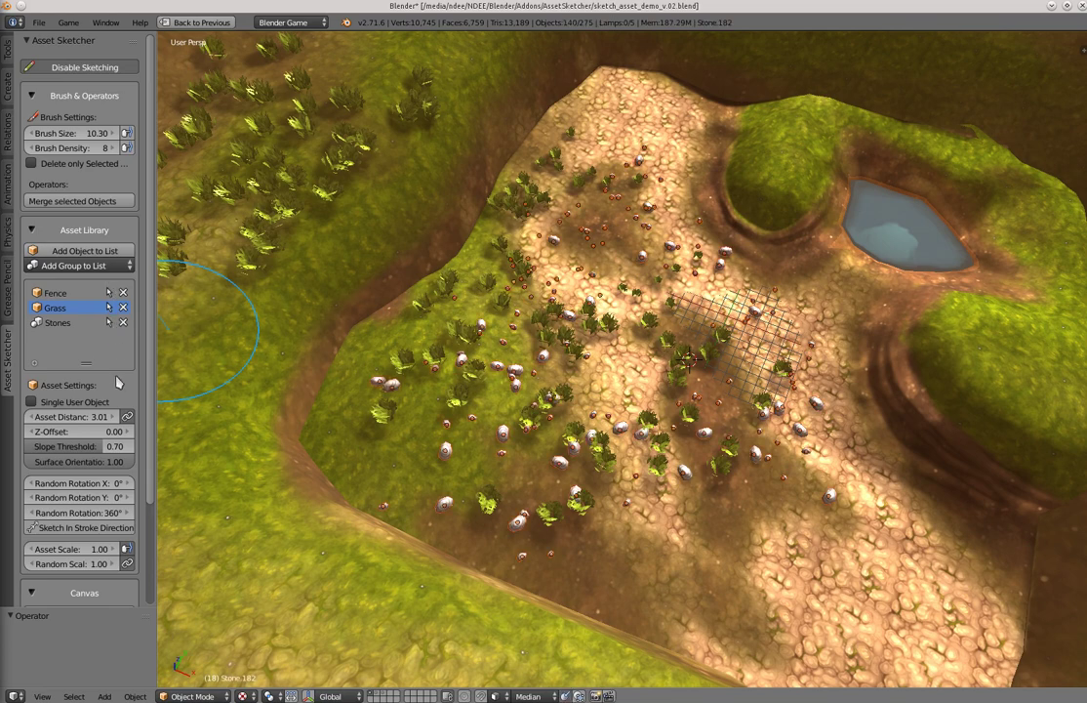
middle_drag(586, 274, 578, 234)
key(g)
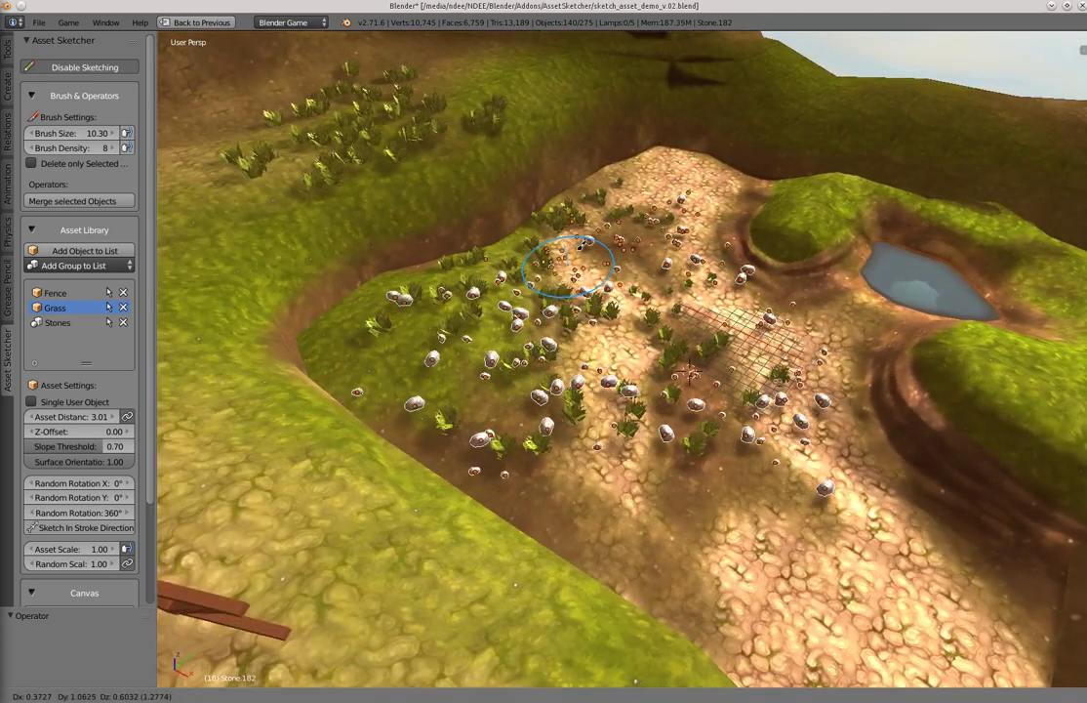
right_click(582, 230)
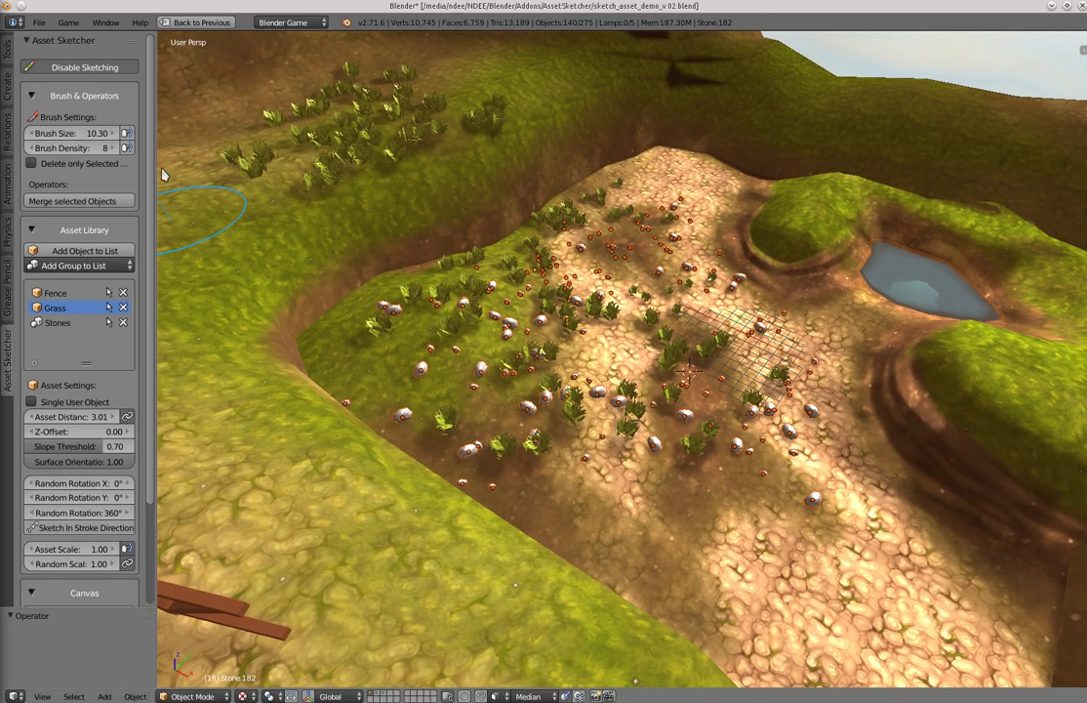
Limit deletion to selected assets and erase the selected stones from among the grass in the lower area
drag(158, 171, 181, 171)
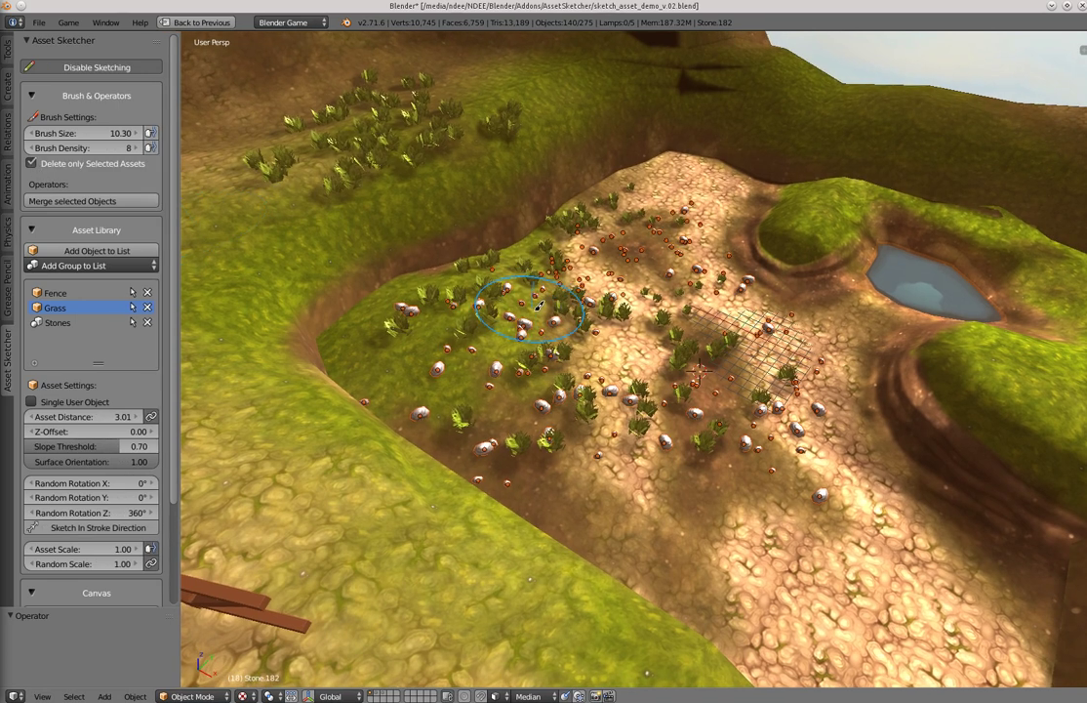
middle_drag(538, 307, 532, 334)
mouse_move(509, 348)
ctrl+mouse_down()
mouse_move(488, 376)
mouse_move(537, 337)
mouse_move(552, 269)
mouse_move(440, 386)
mouse_move(532, 366)
mouse_move(703, 381)
mouse_move(664, 259)
mouse_move(692, 223)
mouse_move(799, 263)
ctrl+mouse_up()
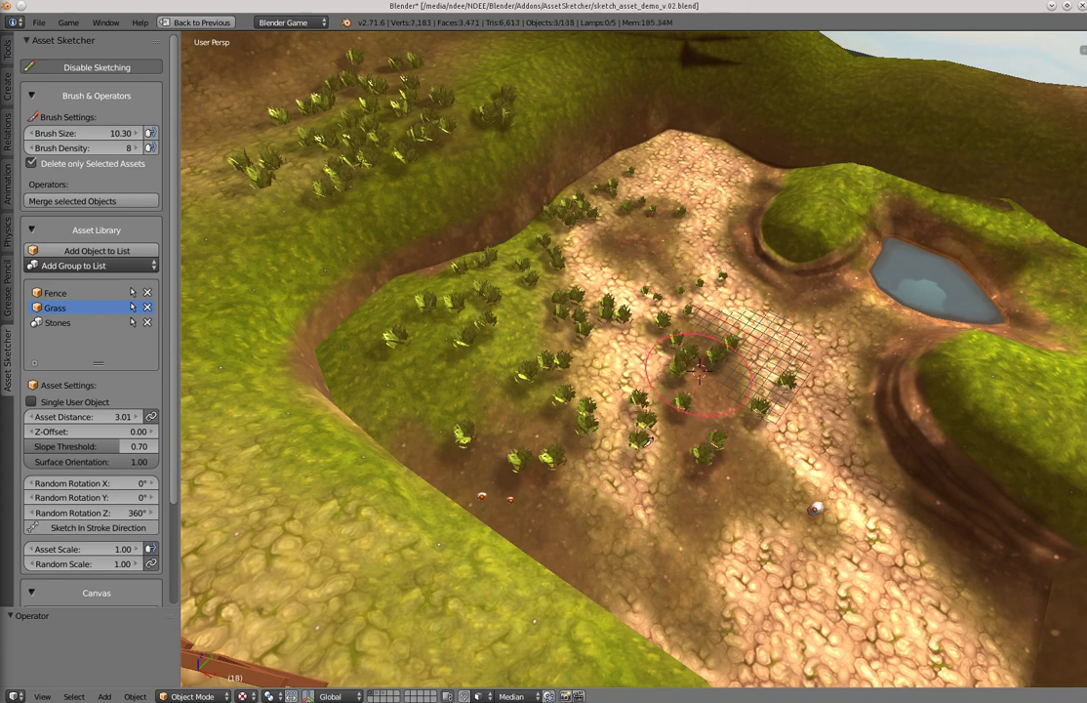
mouse_move(649, 372)
ctrl+mouse_down()
mouse_move(786, 482)
mouse_move(518, 267)
ctrl+mouse_up()
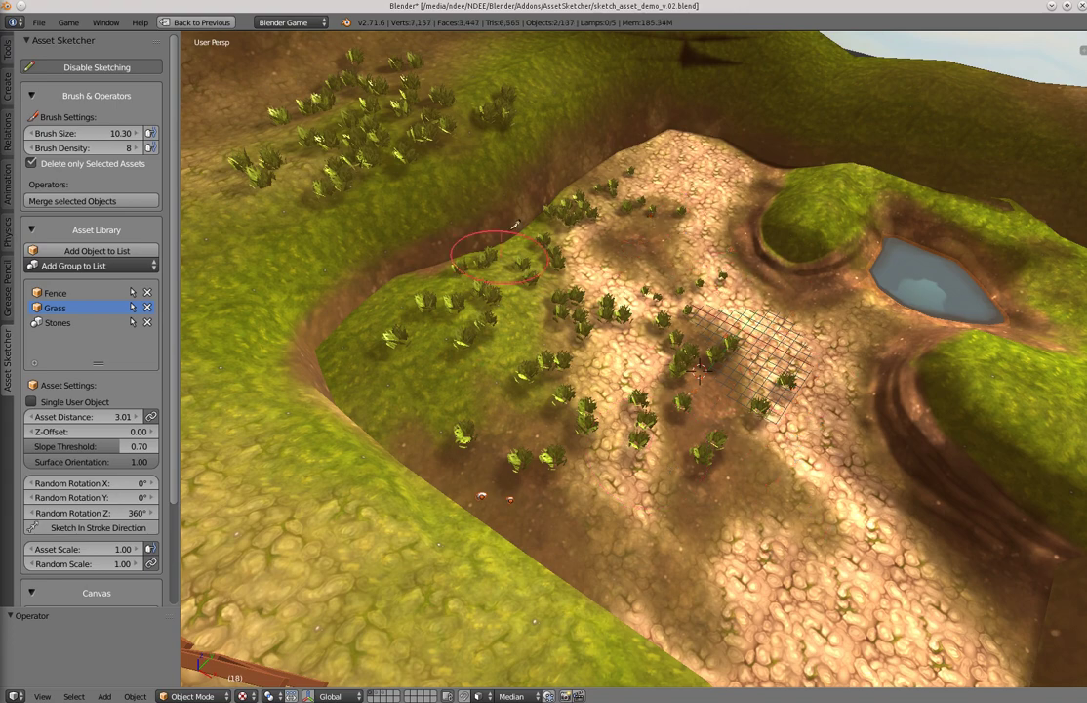
Paint new stones over the upper part of the path with the Stones asset and the 10.30 brush
middle_drag(516, 225, 449, 250)
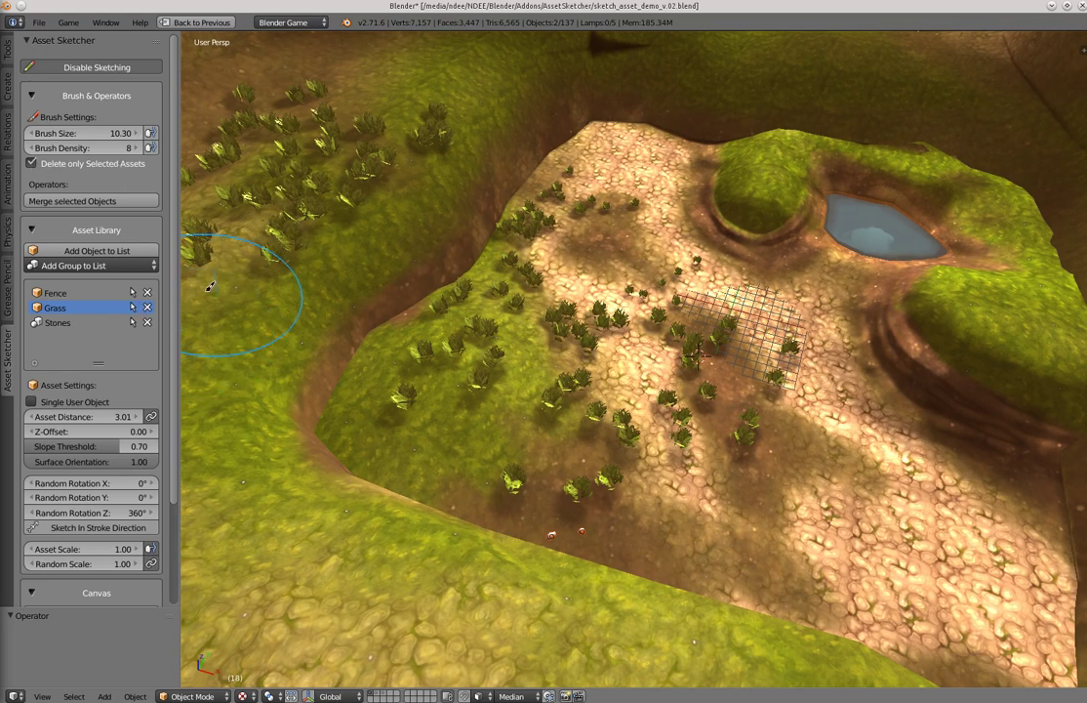
click(57, 323)
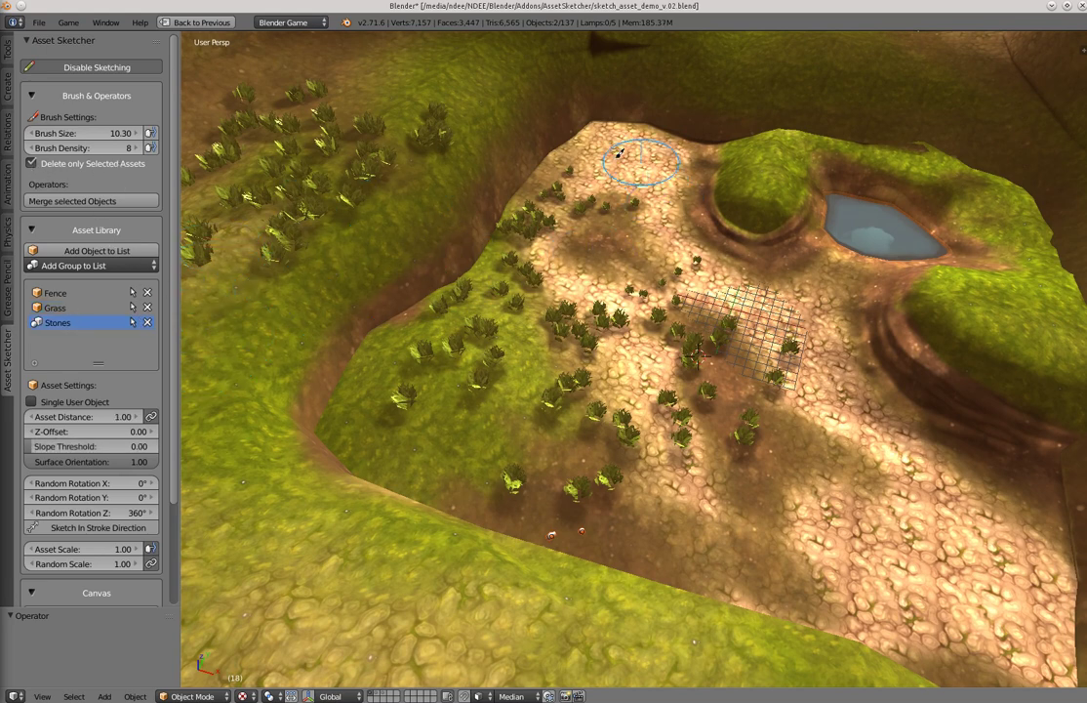
mouse_move(618, 153)
mouse_down()
mouse_move(586, 274)
mouse_move(605, 332)
mouse_move(482, 281)
mouse_up()
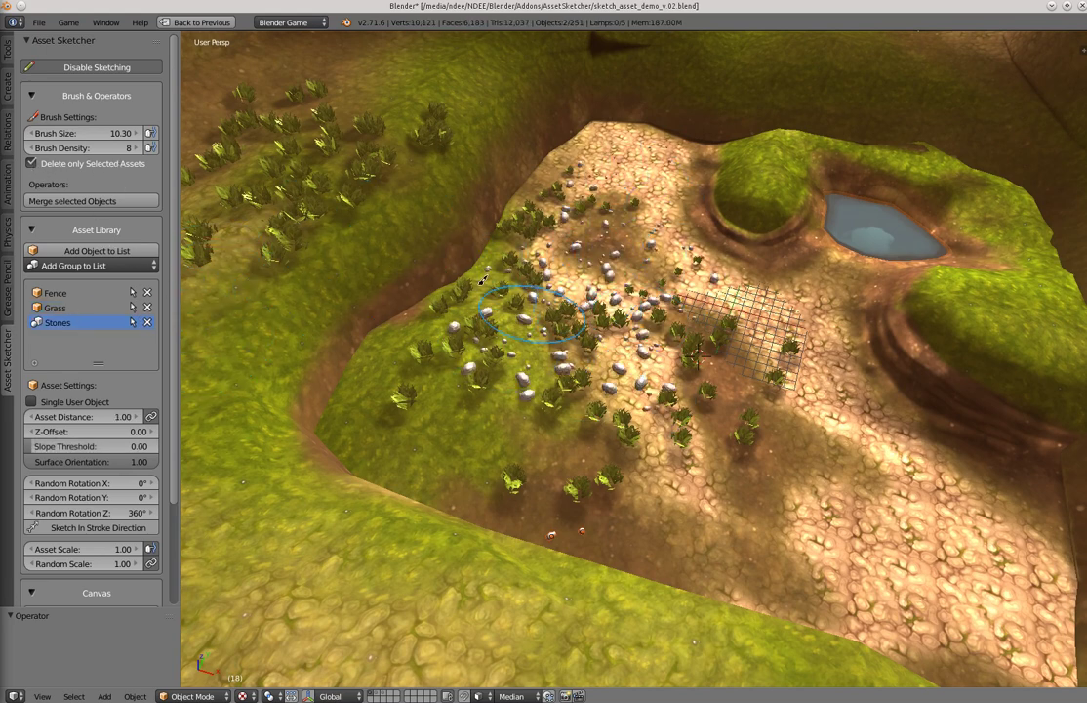
Select all Grass instances and erase those among the stones at the far end of the path
click(56, 309)
click(132, 308)
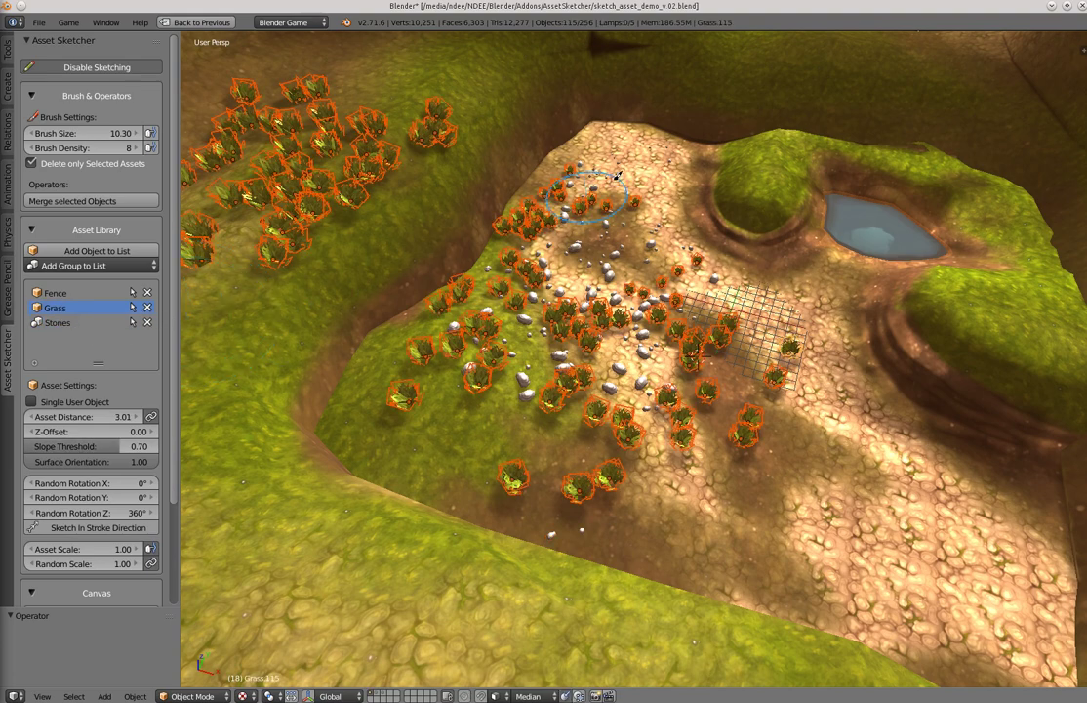
shift+drag(585, 176, 583, 266)
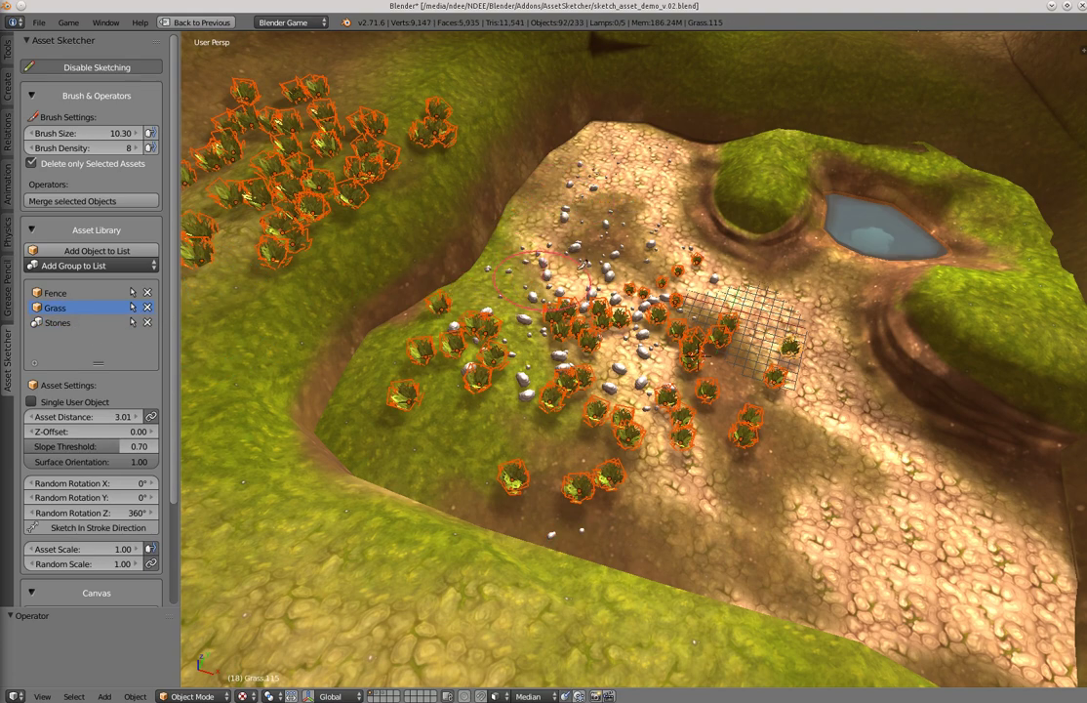
With deletion no longer limited to selected assets, select all Stones instances and merge them into one object
middle_drag(420, 248, 478, 288)
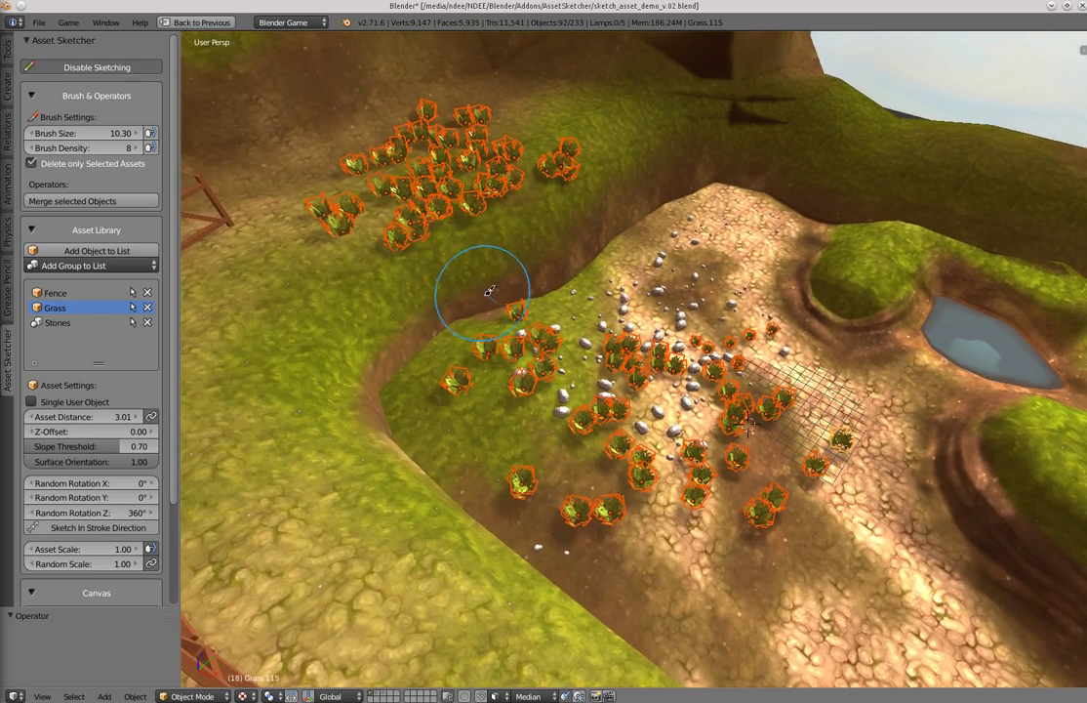
click(133, 308)
click(133, 308)
click(134, 323)
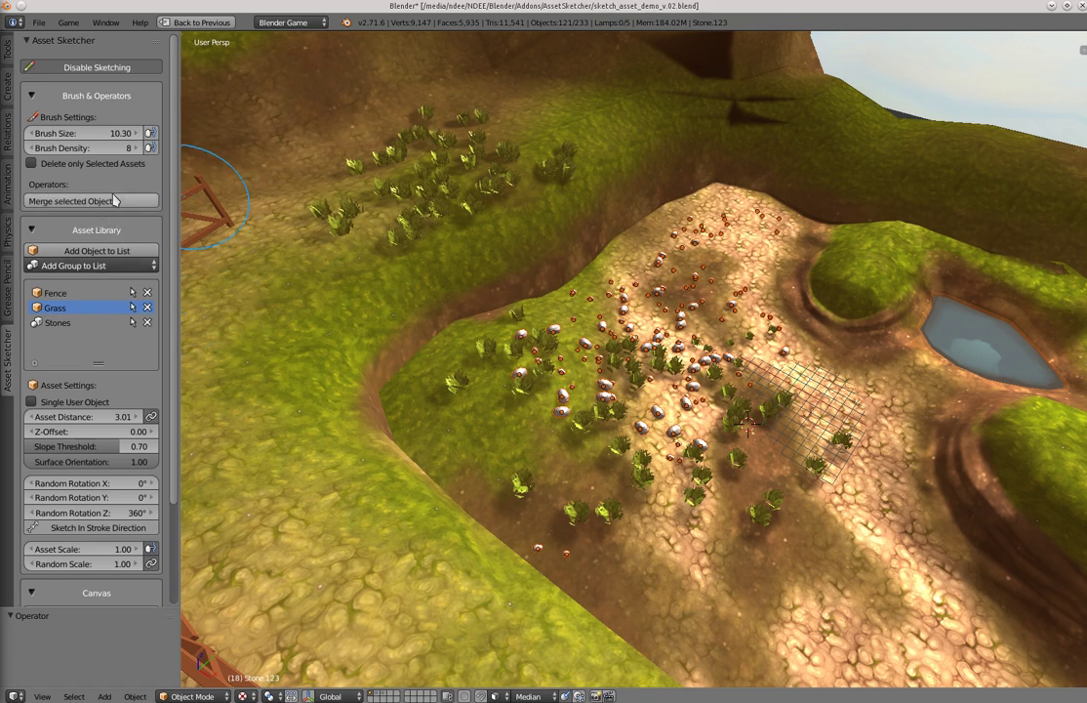
click(105, 203)
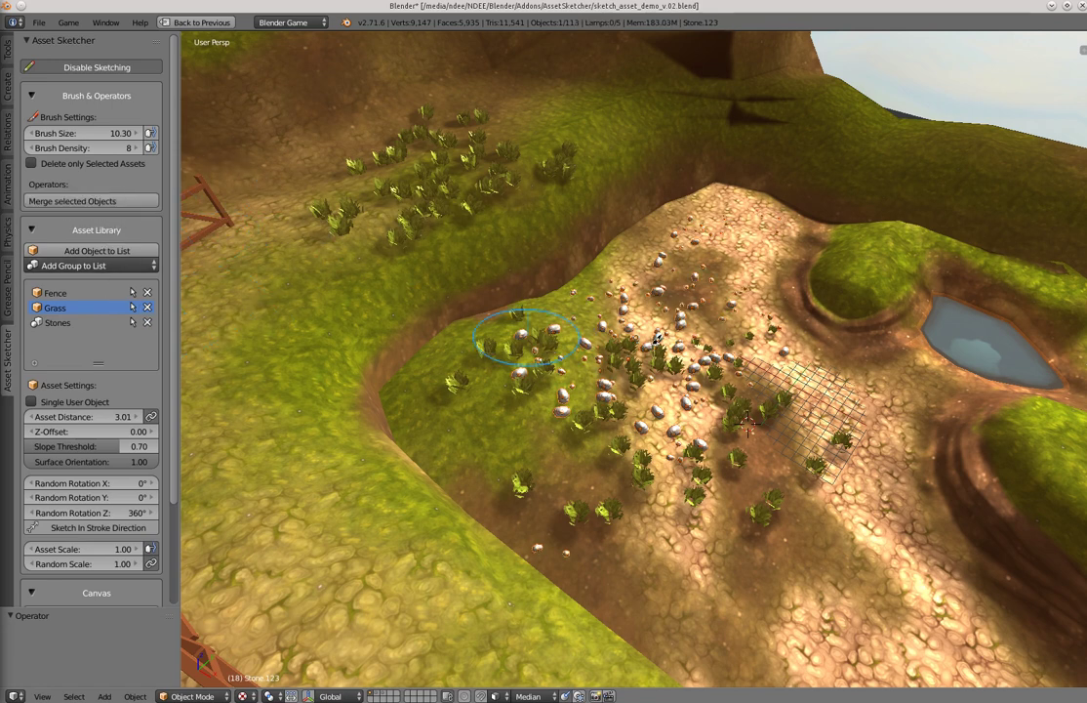
Inspect the merged stones' mesh in Edit Mode and return to Object Mode
middle_drag(656, 341, 625, 236)
scroll(625, 237, up, 3)
key(Tab)
middle_drag(586, 307, 630, 291)
key(Tab)
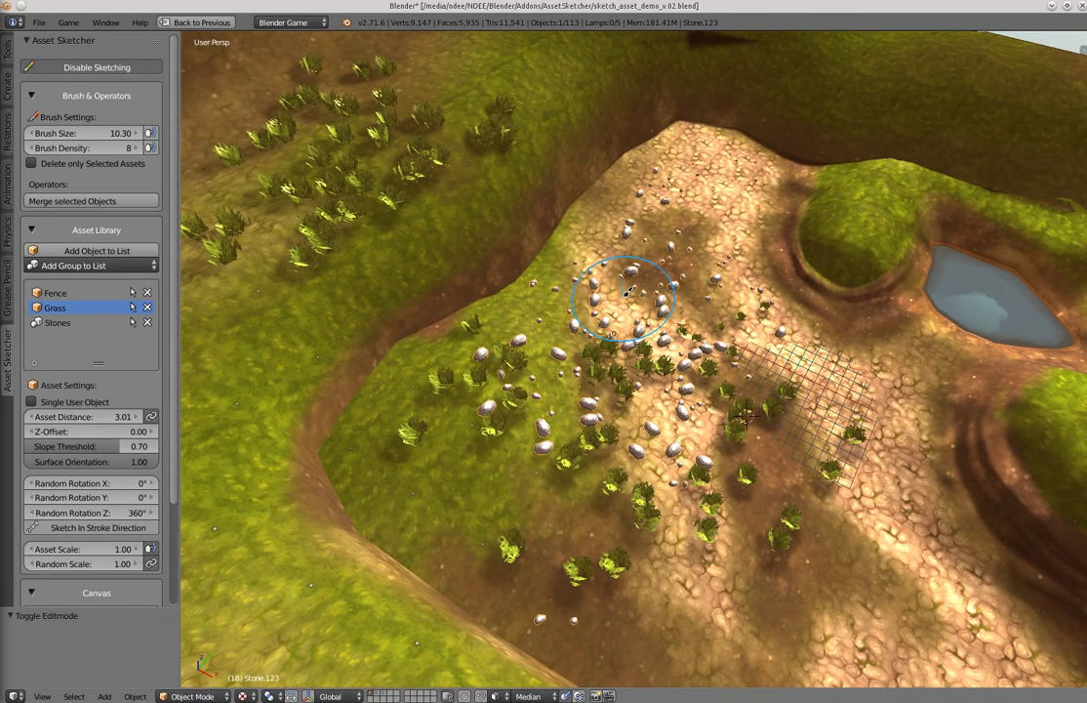
Disable sketching, add the Trees group to the asset library and set its Surface Orientation to 0.00
mouse_move(516, 328)
middle_down()
mouse_move(496, 318)
mouse_move(492, 280)
middle_up()
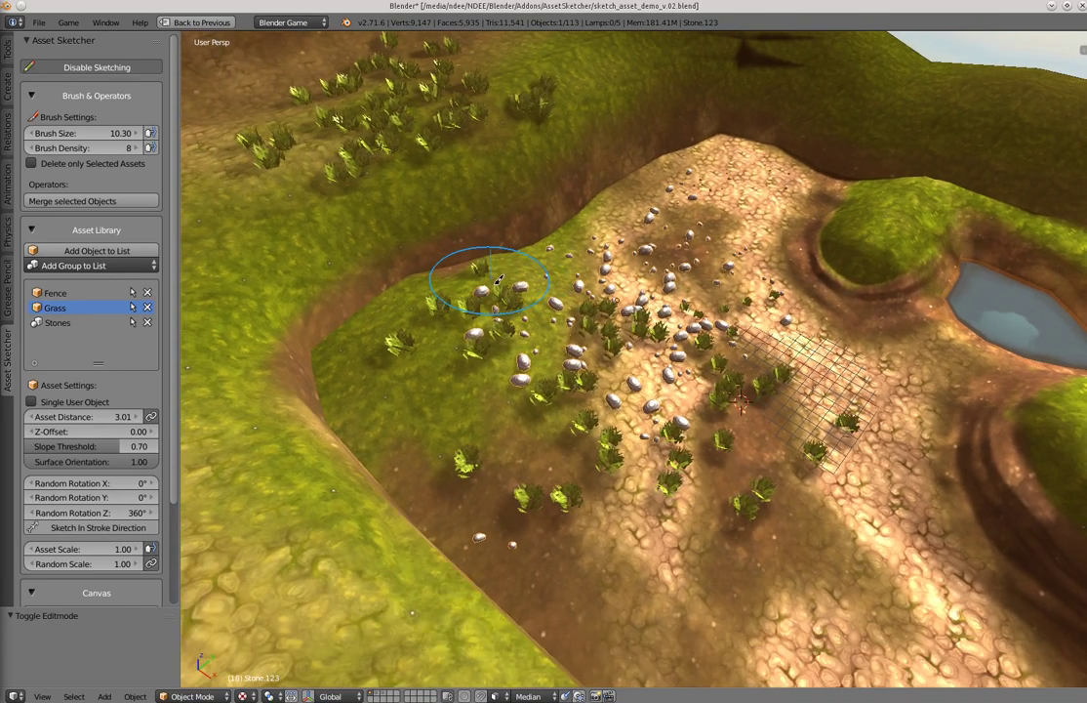
middle_drag(564, 245, 644, 266)
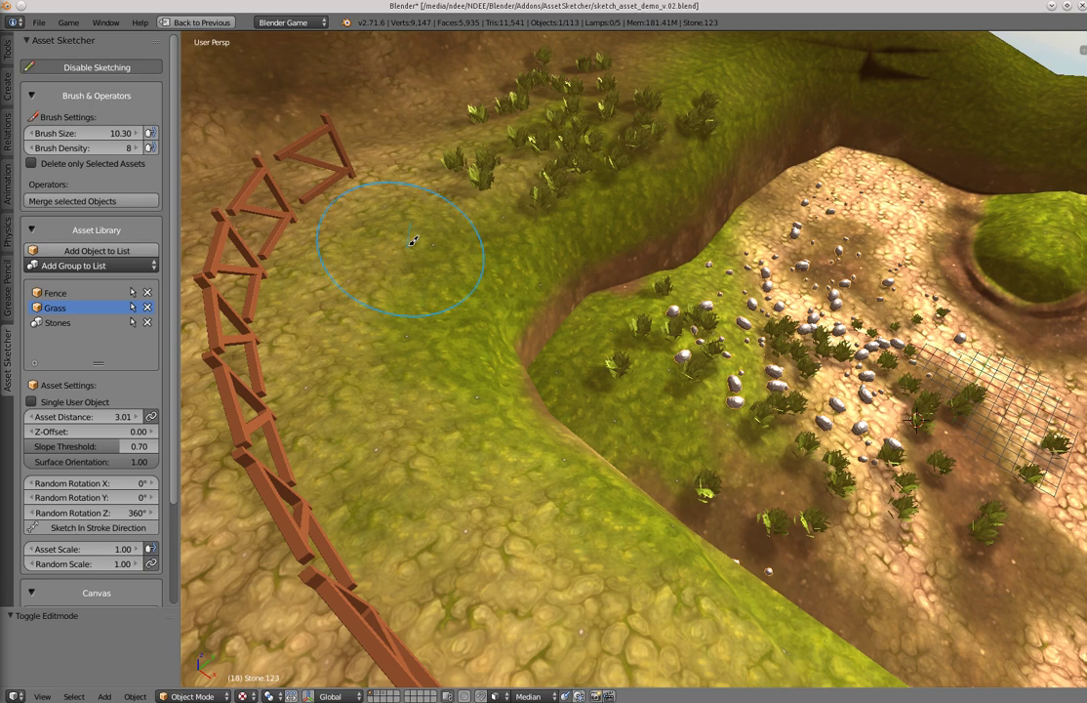
middle_drag(389, 203, 411, 328)
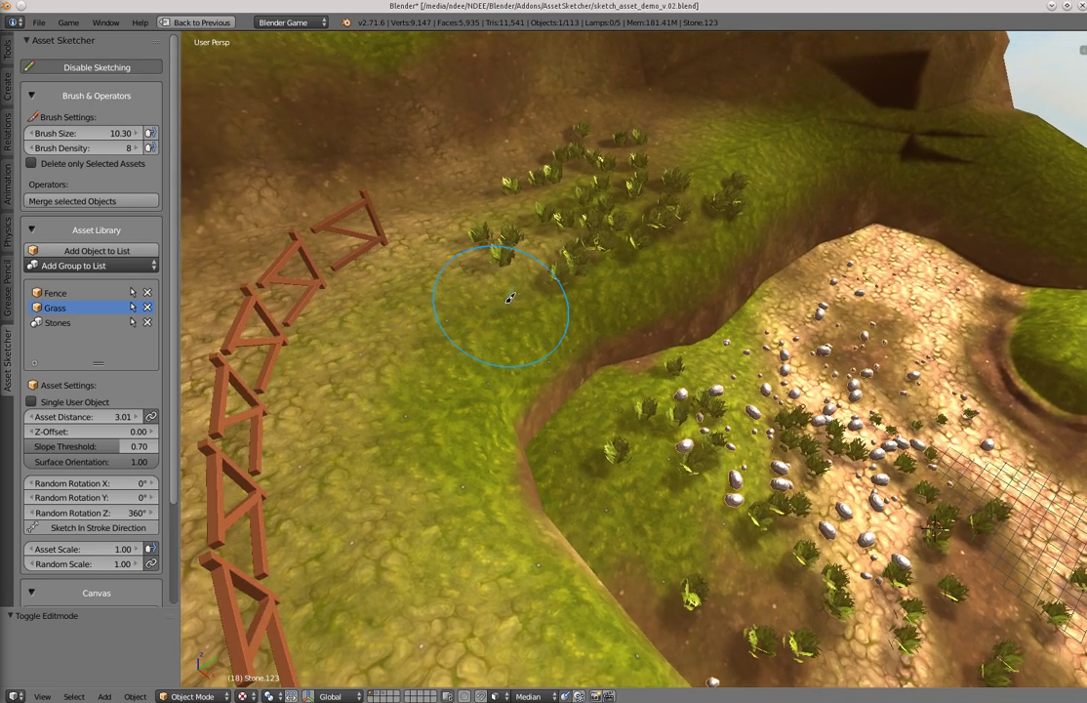
key(Escape)
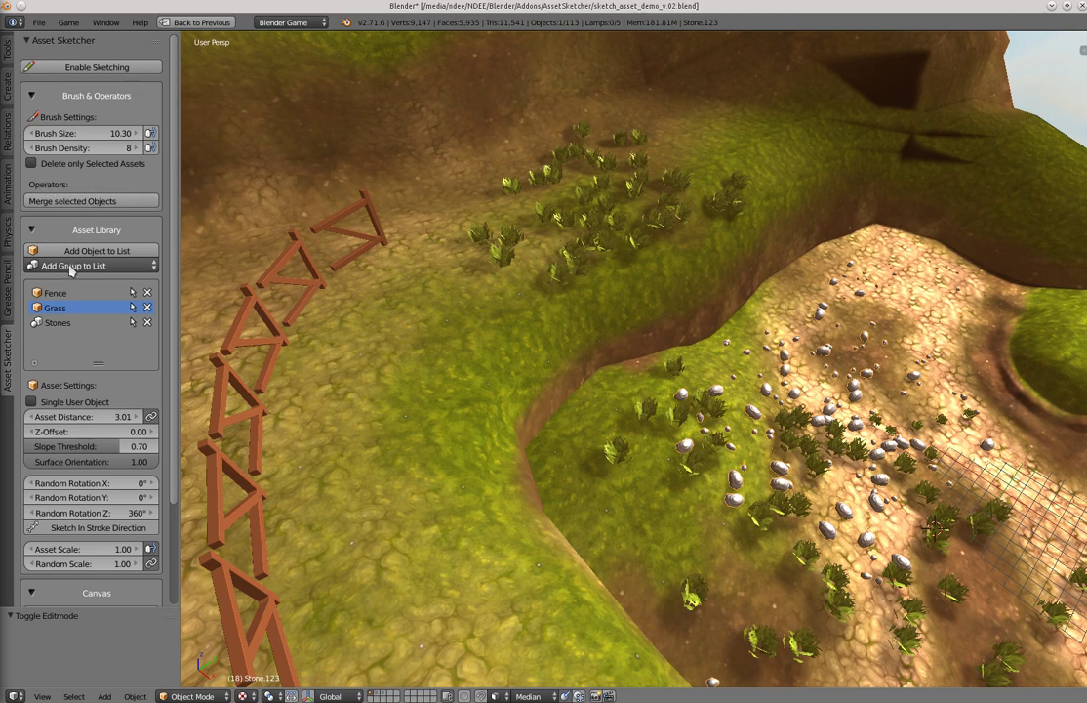
click(93, 265)
click(81, 400)
click(56, 338)
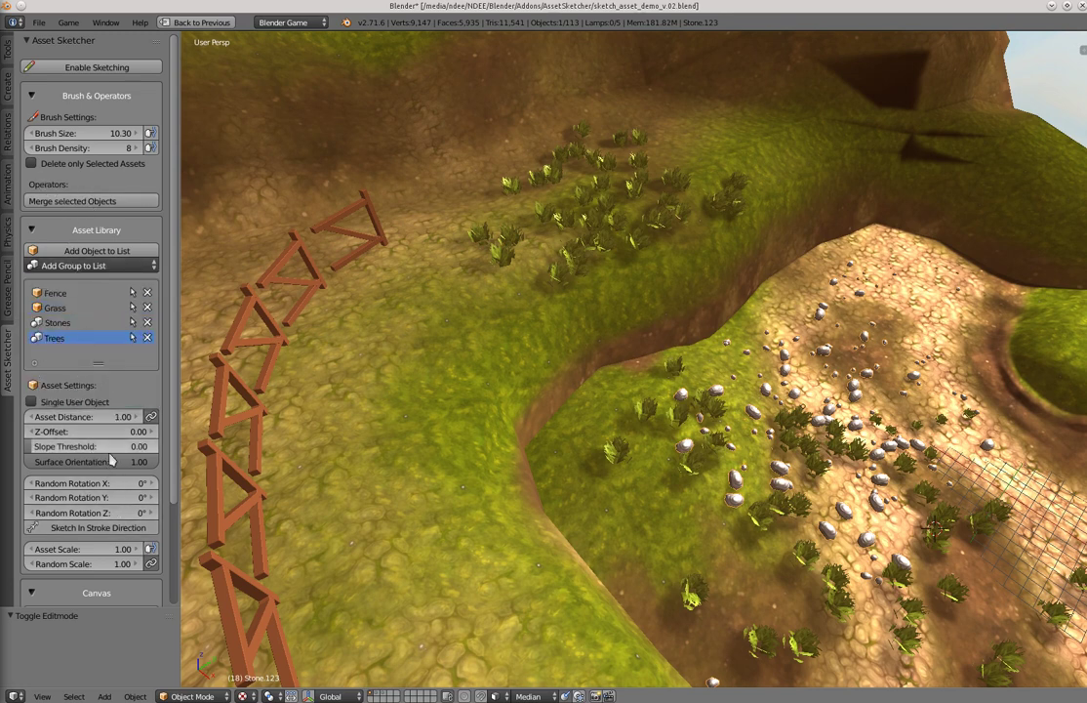
drag(143, 464, 24, 462)
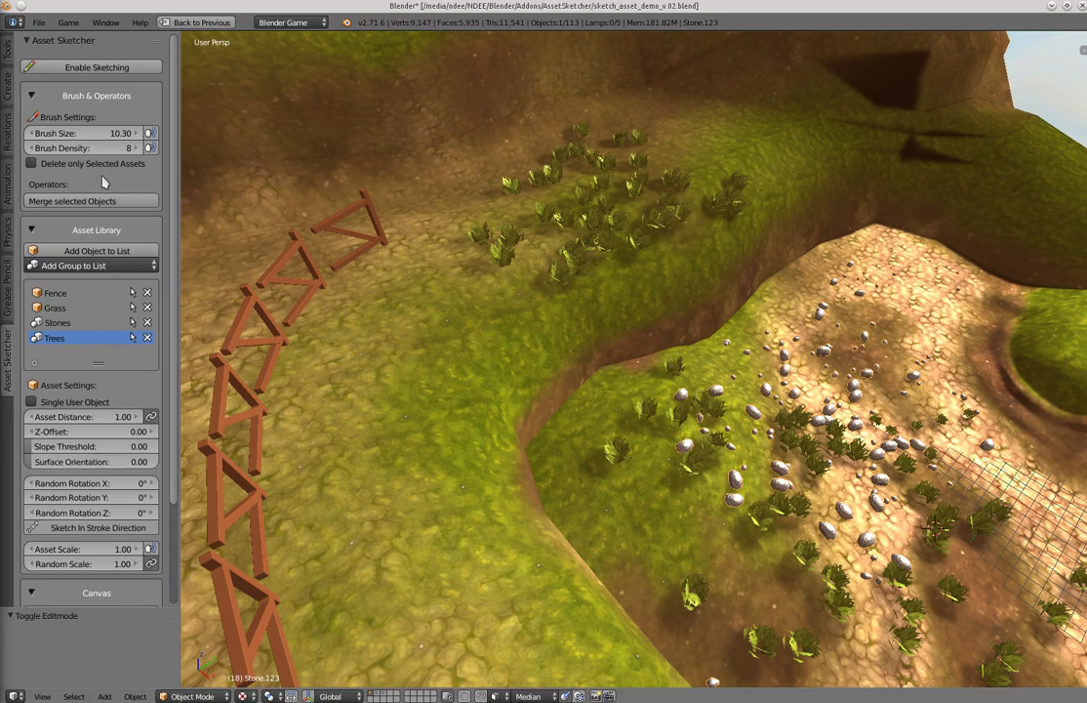
Enable sketching and paint trees across the upper hillside beside the fence, using the Trees asset and a 4.10 brush
click(97, 66)
drag(432, 318, 454, 299)
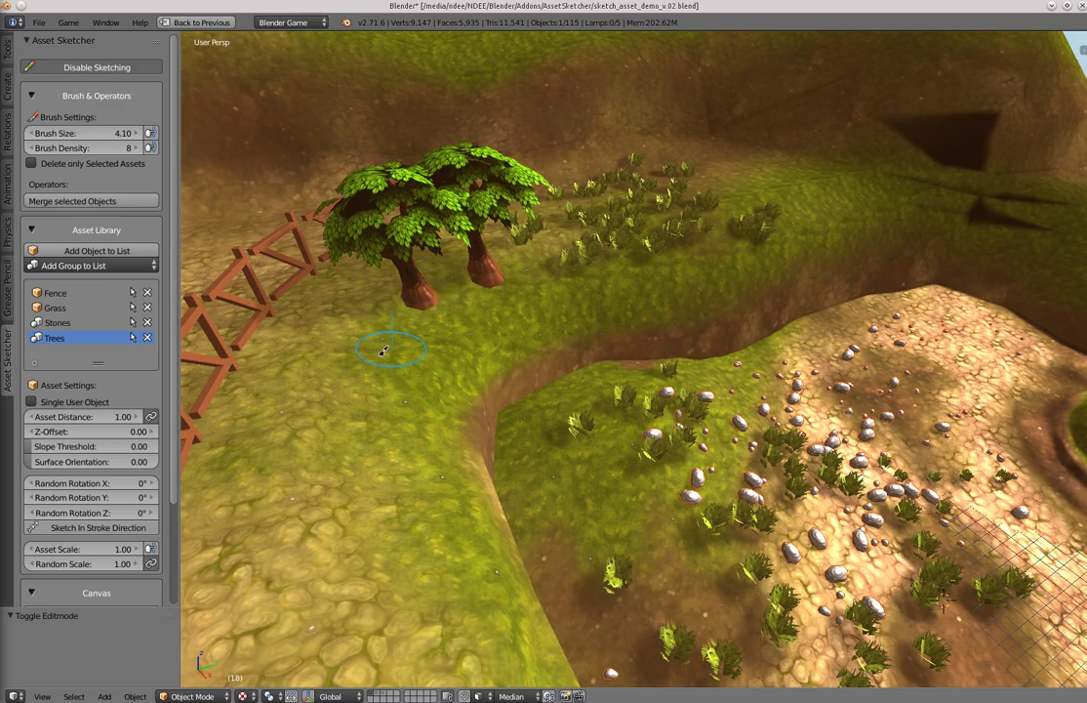
mouse_move(384, 350)
mouse_down()
mouse_move(637, 303)
mouse_move(753, 267)
mouse_move(811, 207)
mouse_up()
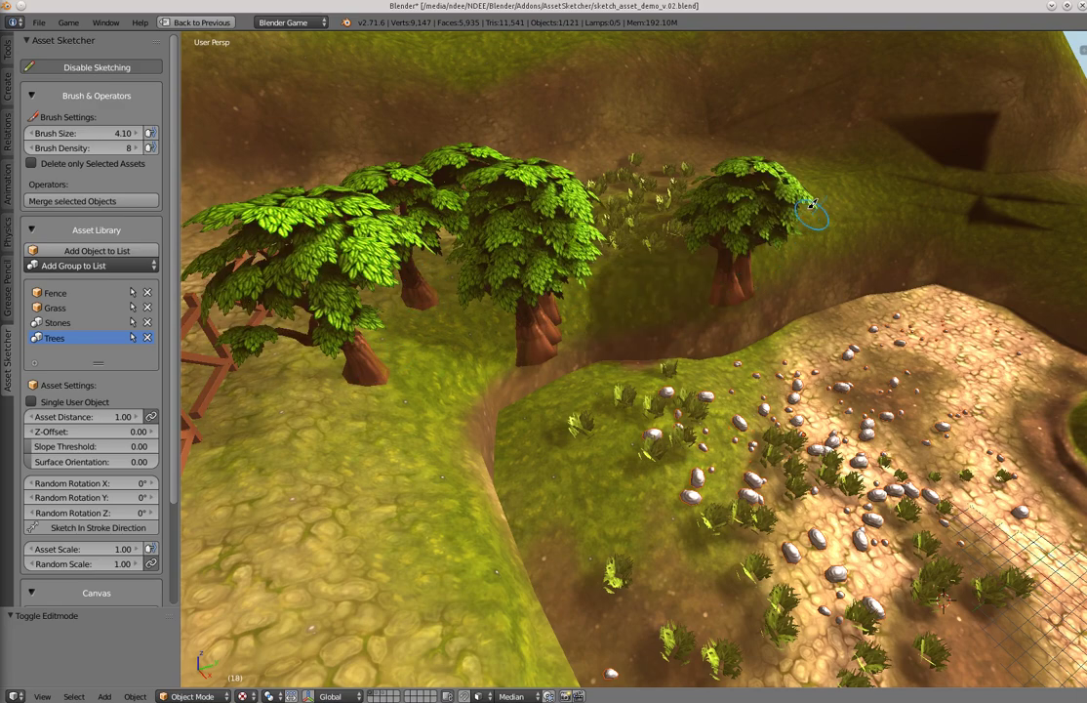
Resize the brush and erase the trees painted on the upper hillside beside the fence
middle_drag(810, 206, 704, 291)
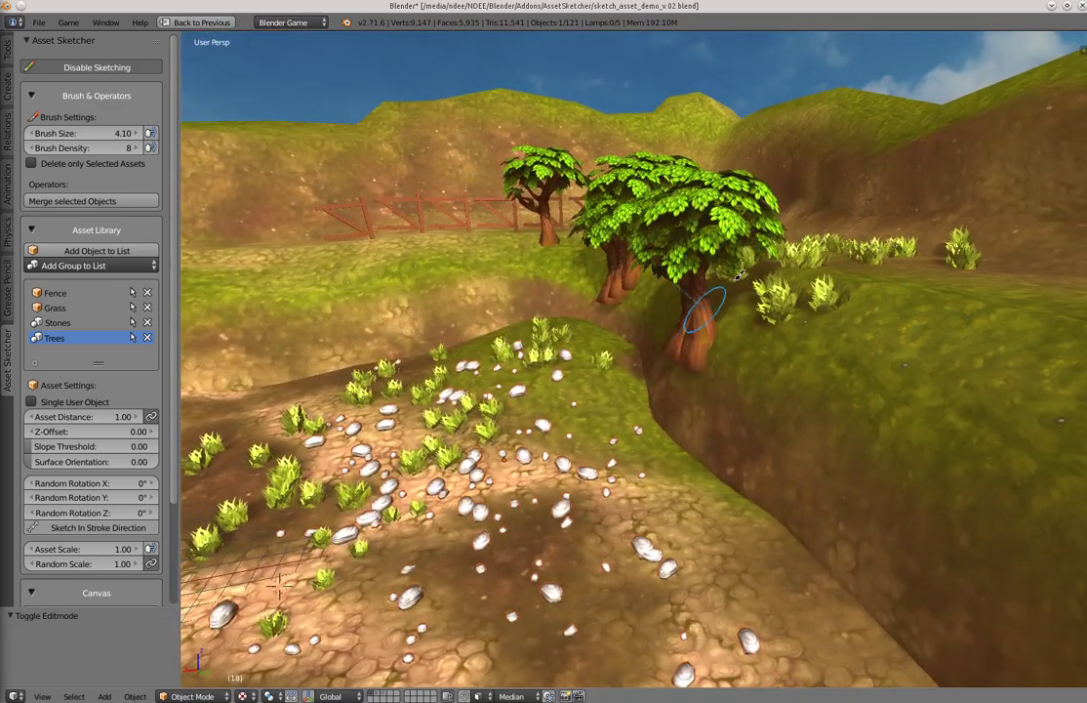
middle_drag(629, 276, 742, 304)
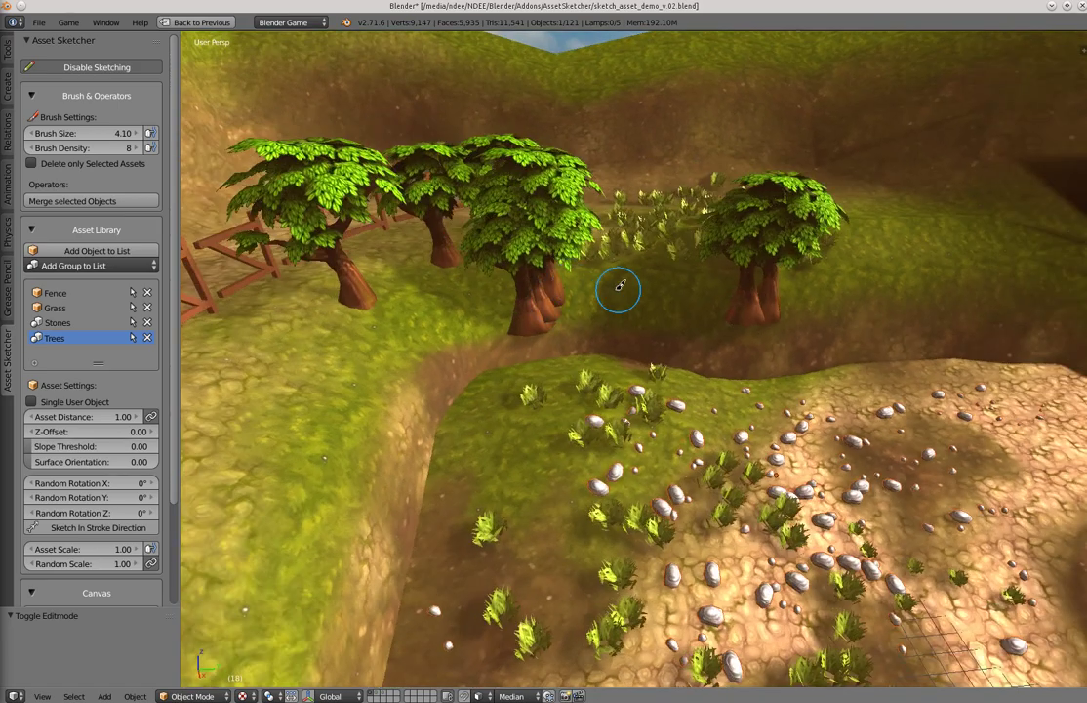
key(f)
click(666, 303)
mouse_move(581, 277)
middle_down()
mouse_move(514, 265)
mouse_move(590, 276)
middle_up()
mouse_move(590, 277)
ctrl+mouse_down()
mouse_move(592, 258)
mouse_move(528, 229)
mouse_move(745, 330)
mouse_move(683, 293)
ctrl+mouse_up()
middle_drag(460, 257, 433, 251)
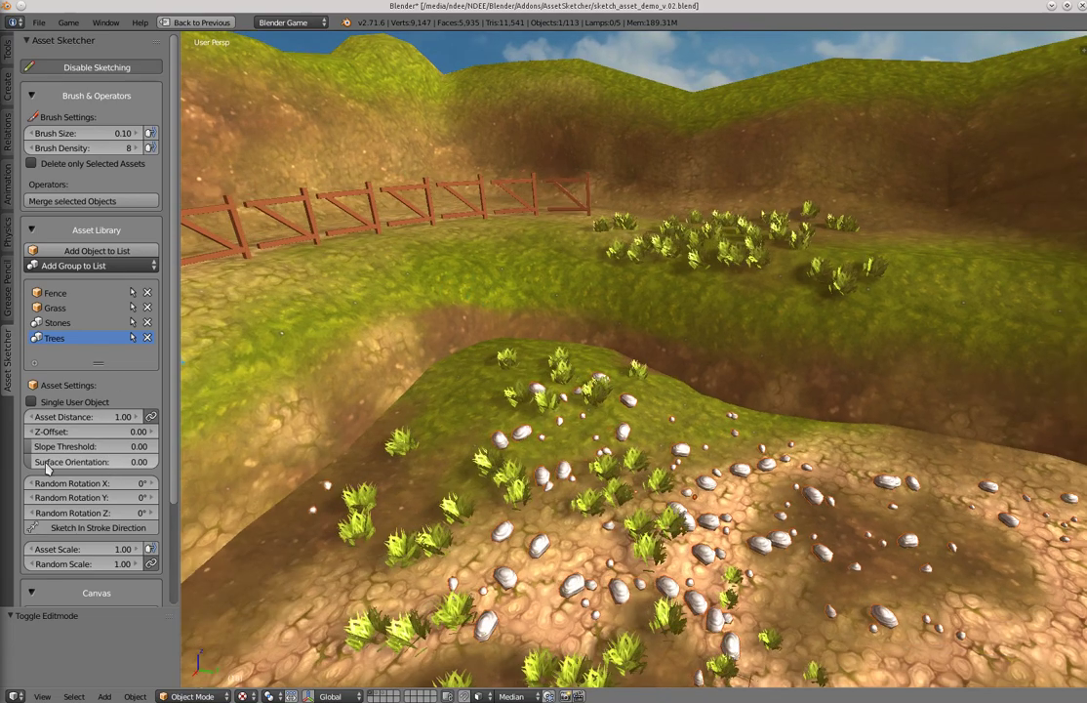
Set the Trees asset's Surface Orientation to 1.00 and paint several trees on the ridge and steep slope with a 0.10 brush
drag(55, 463, 327, 468)
click(623, 301)
middle_drag(438, 264, 369, 268)
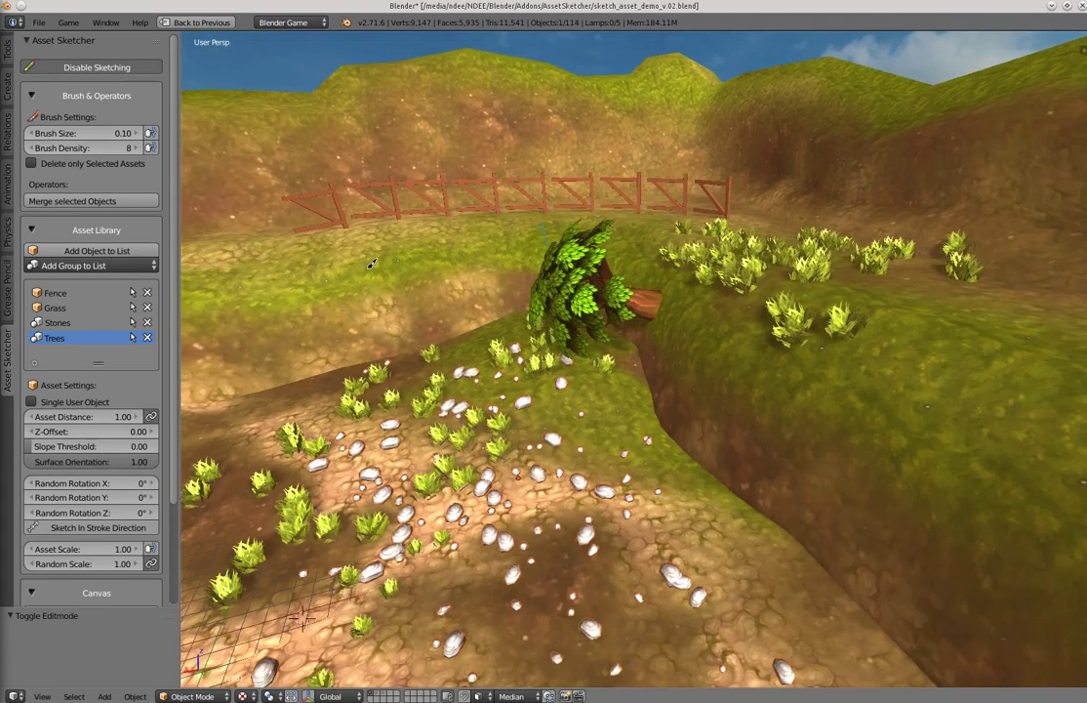
click(484, 255)
click(393, 294)
middle_drag(496, 277, 566, 278)
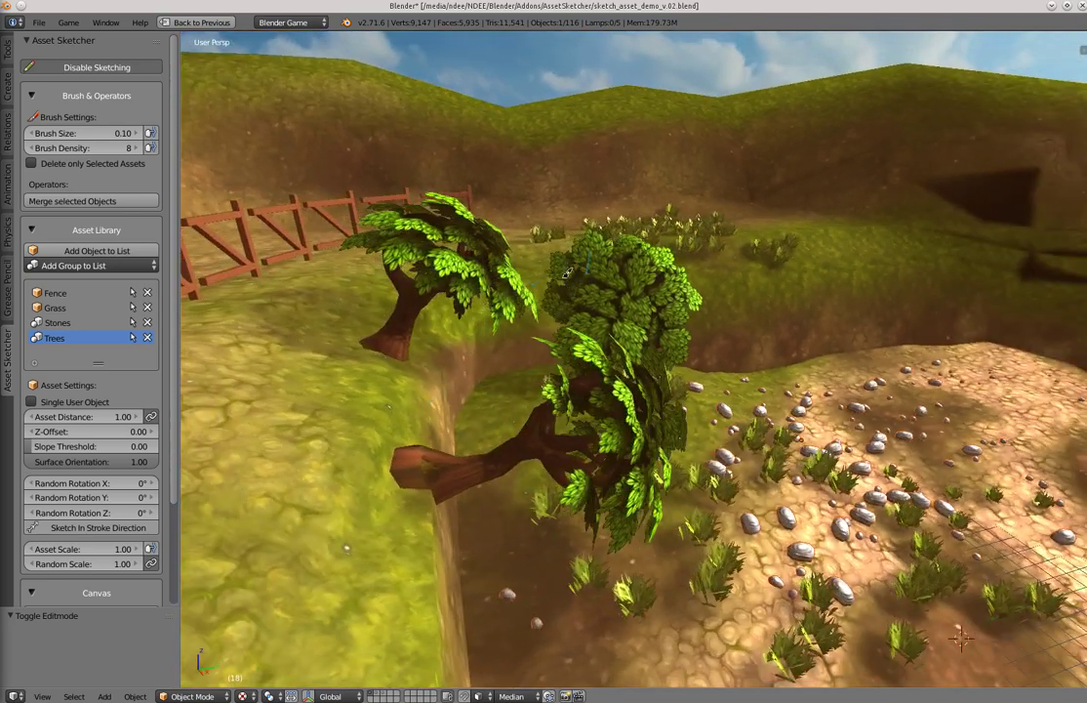
mouse_move(342, 381)
mouse_down()
mouse_move(294, 368)
mouse_move(399, 404)
mouse_move(428, 480)
mouse_up()
Enlarge the brush to 9.60 and erase the slope-aligned trees along with the grass on the upper hillside
shift+middle_drag(469, 381, 353, 334)
mouse_move(353, 333)
middle_down()
mouse_move(406, 324)
mouse_move(492, 333)
middle_up()
key(f)
click(574, 353)
mouse_move(548, 342)
ctrl+mouse_down()
mouse_move(534, 363)
mouse_move(447, 190)
mouse_move(493, 140)
mouse_move(611, 206)
mouse_move(496, 164)
ctrl+mouse_up()
mouse_move(532, 353)
shift+middle_down()
mouse_move(454, 225)
mouse_move(439, 269)
mouse_move(447, 298)
mouse_move(401, 337)
mouse_move(454, 231)
mouse_move(418, 225)
mouse_move(486, 295)
mouse_move(518, 265)
shift+middle_up()
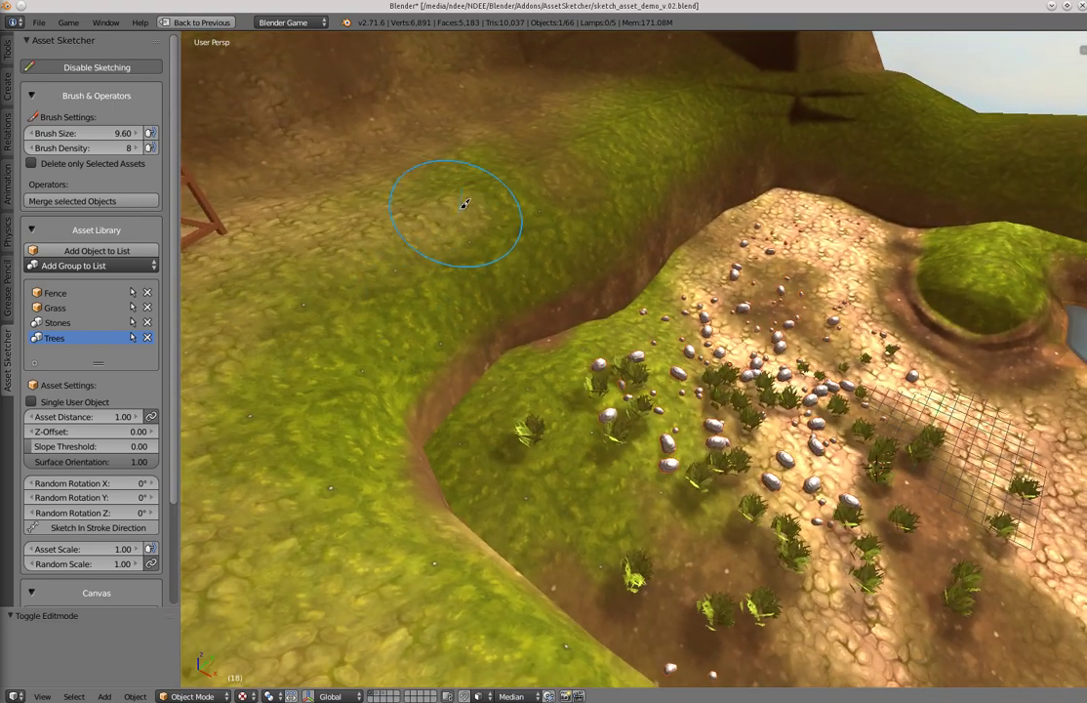
Reduce the brush size to 2.10 and paint two strokes of trees across the upper hillside near the fence
key(f)
click(420, 188)
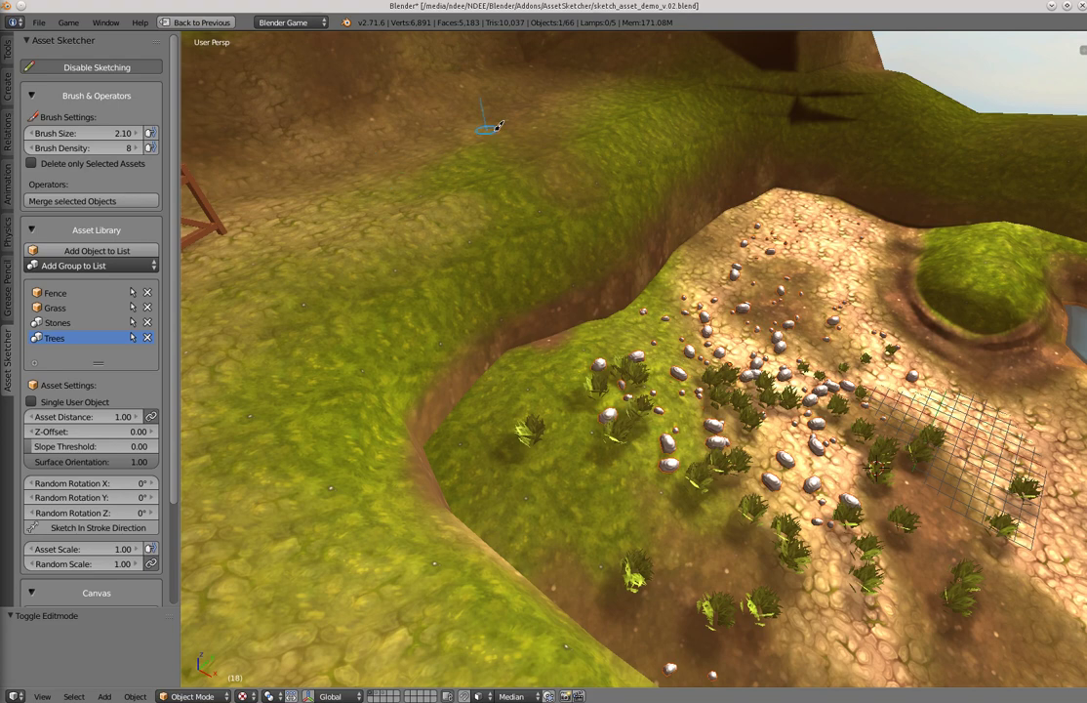
drag(495, 130, 268, 240)
drag(623, 86, 542, 193)
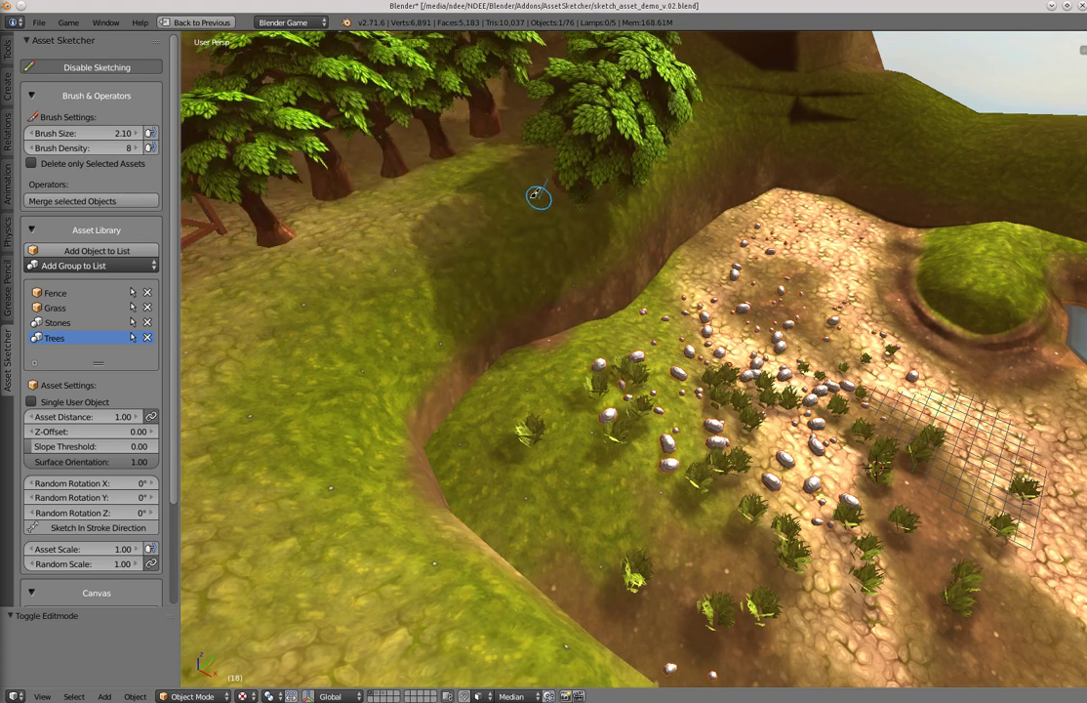
Undo the last two tree strokes, and revert through the undo history to the Paint Stroke - Tree_02 state before the grass was erased
mouse_move(482, 205)
middle_down()
mouse_move(521, 175)
mouse_move(498, 187)
middle_up()
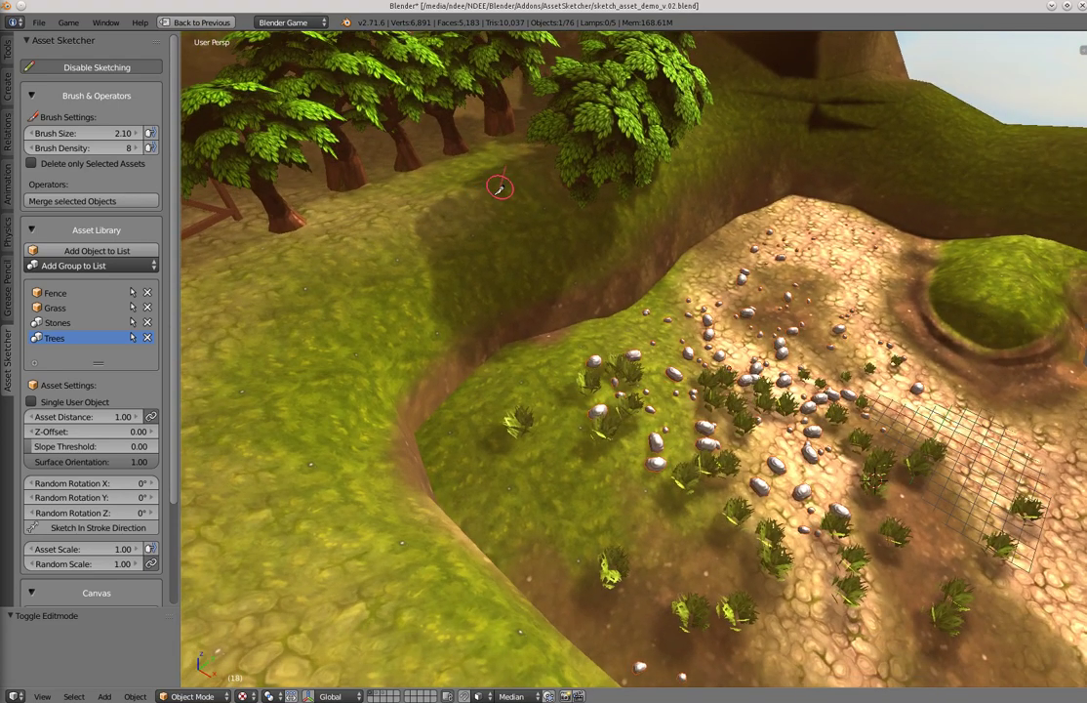
key(ctrl+z)
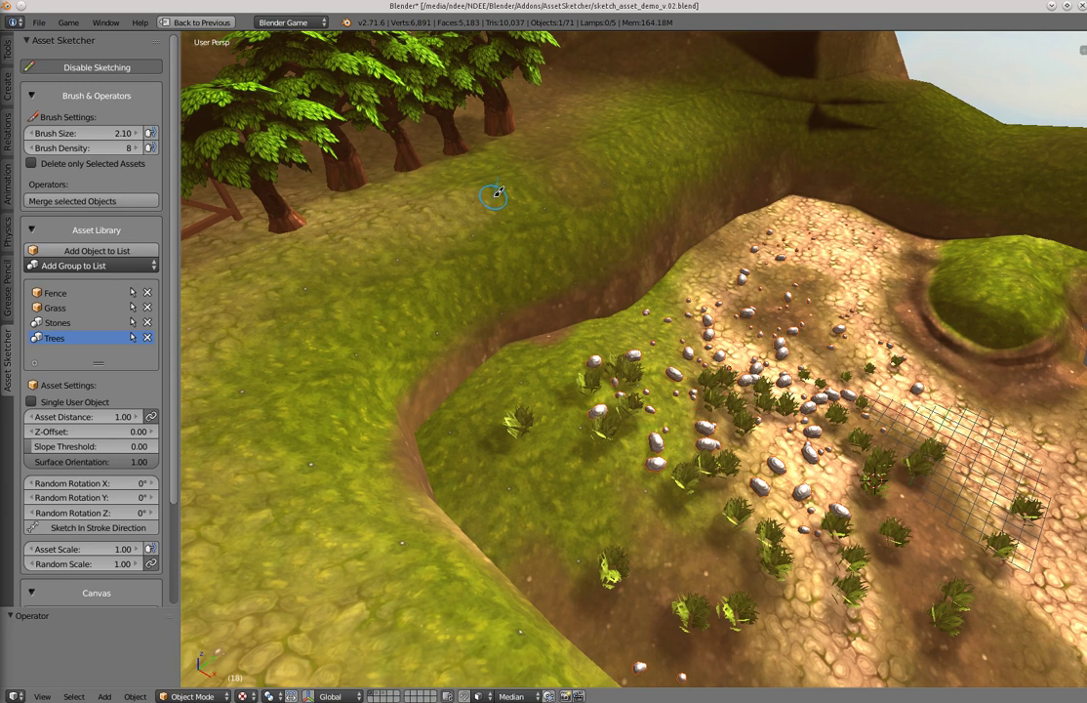
key(ctrl+z)
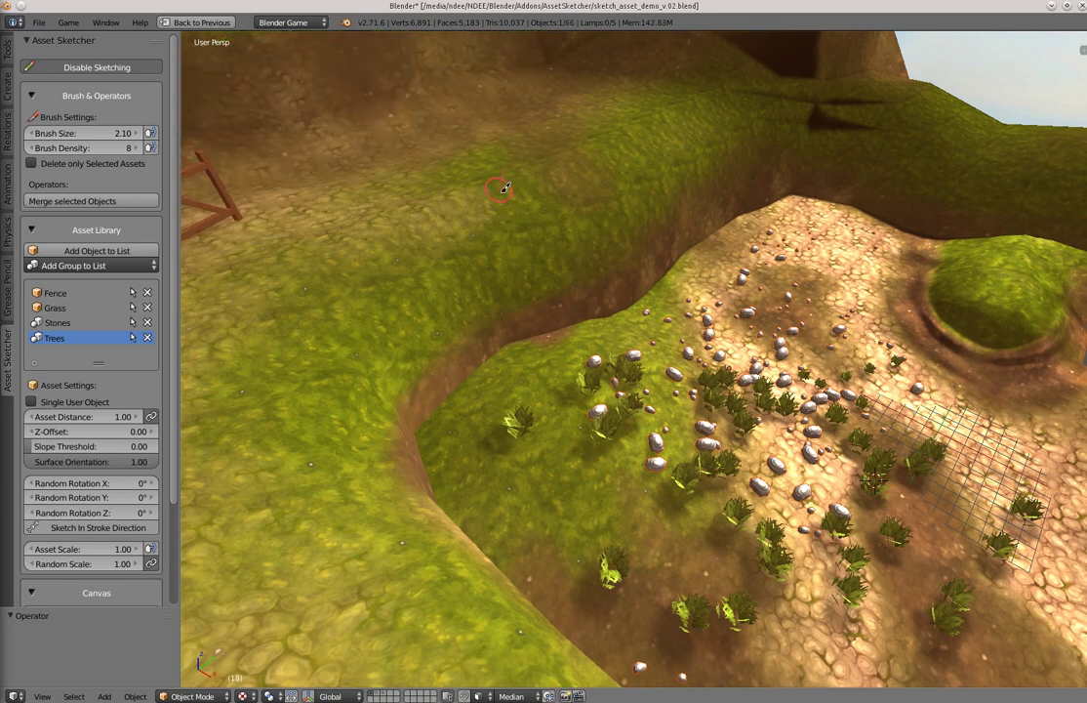
key(ctrl+alt+z)
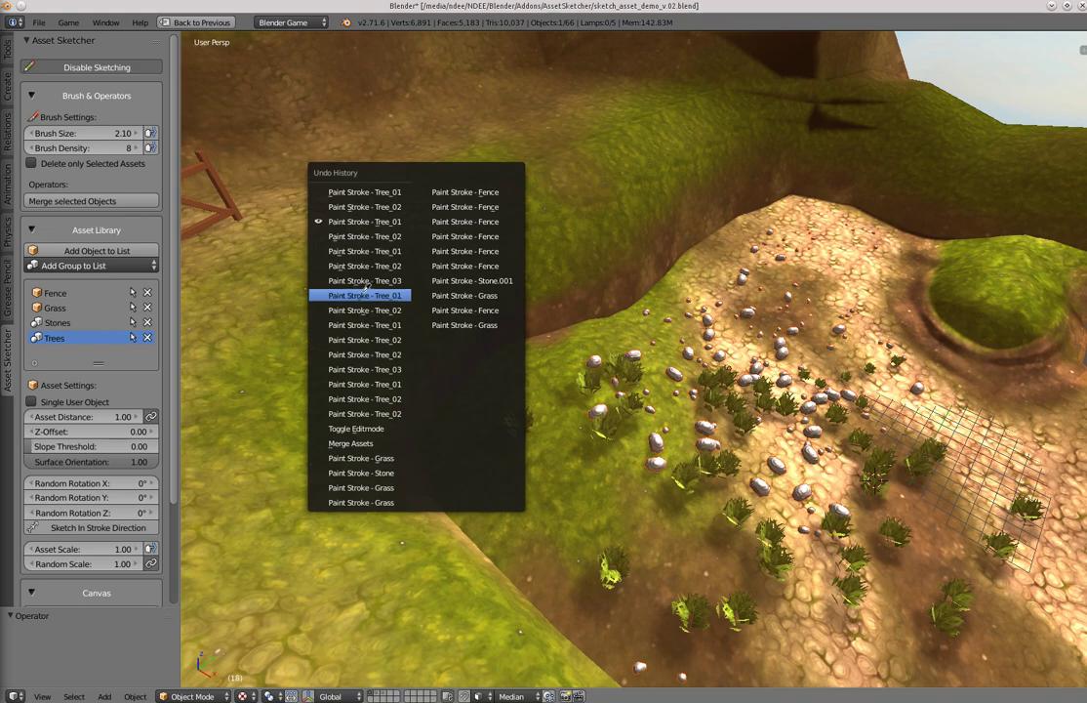
click(363, 340)
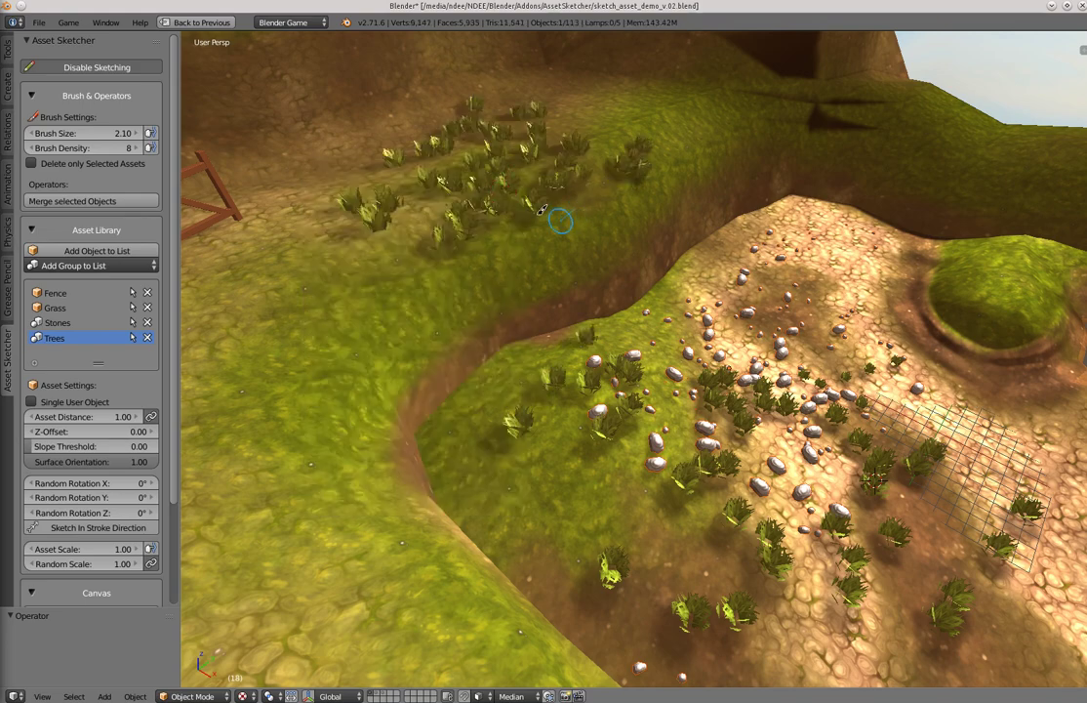
Review the terrain and asset settings, and set the brush size to 7.80 over the upper hillside
scroll(504, 214, down, 3)
middle_drag(539, 213, 490, 271)
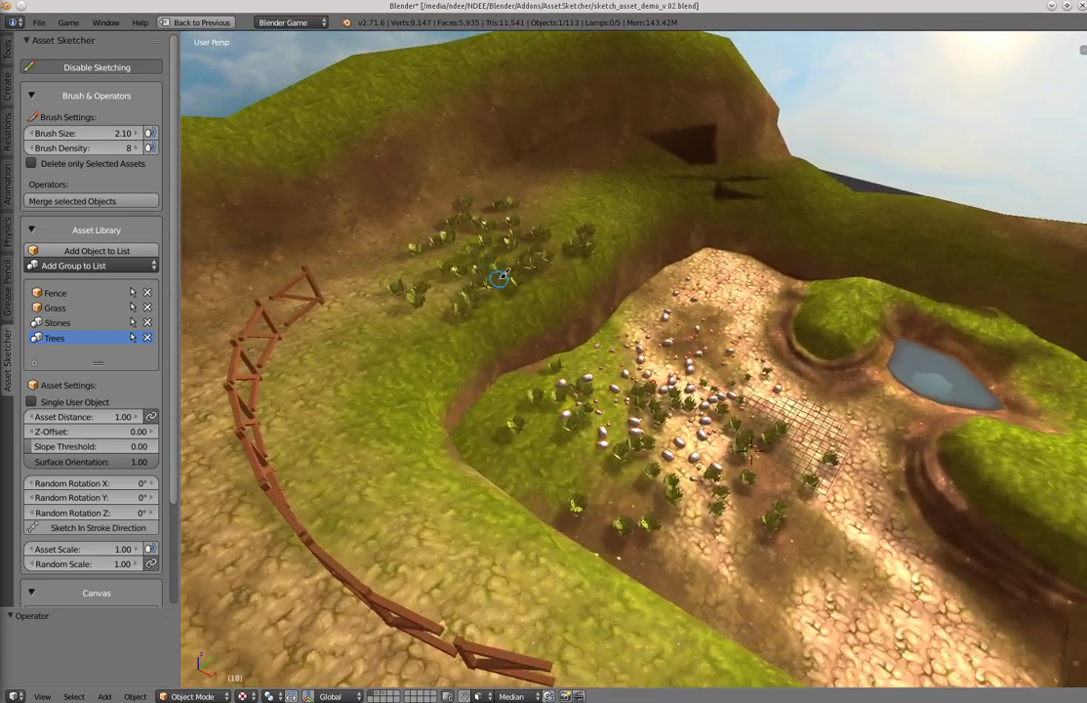
middle_drag(616, 336, 544, 267)
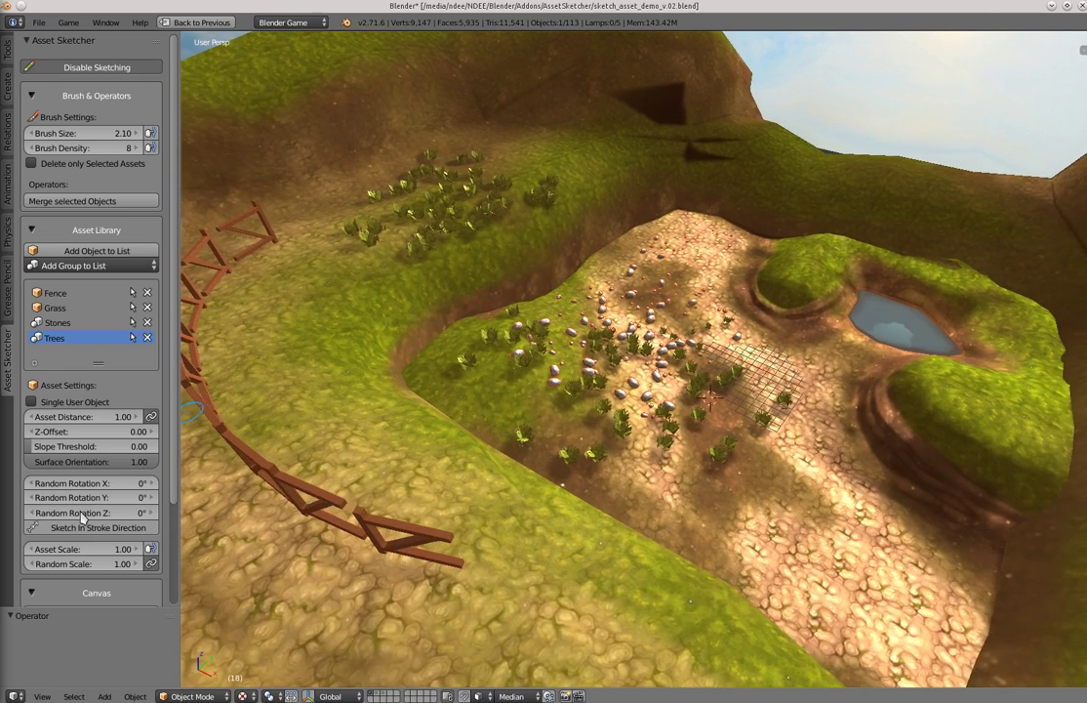
scroll(83, 517, down, 5)
scroll(83, 220, up, 5)
key(f)
mouse_move(485, 174)
middle_down()
mouse_move(418, 195)
mouse_move(485, 186)
mouse_move(485, 249)
mouse_move(503, 219)
mouse_move(482, 226)
mouse_move(498, 187)
mouse_move(383, 253)
mouse_move(453, 213)
middle_up()
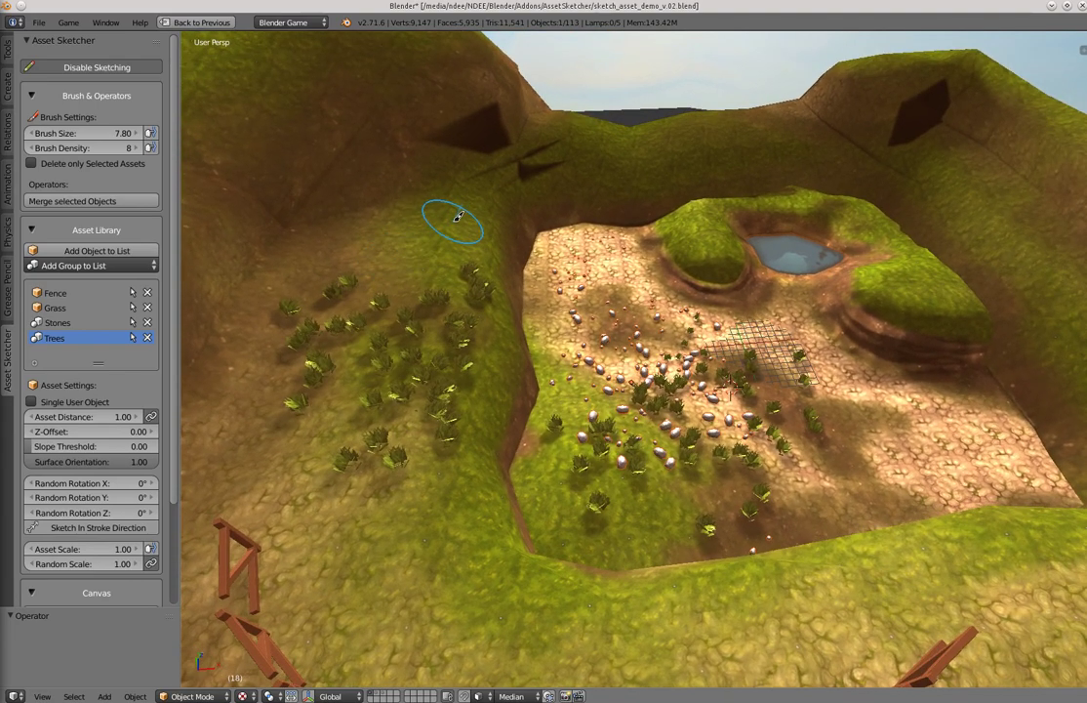